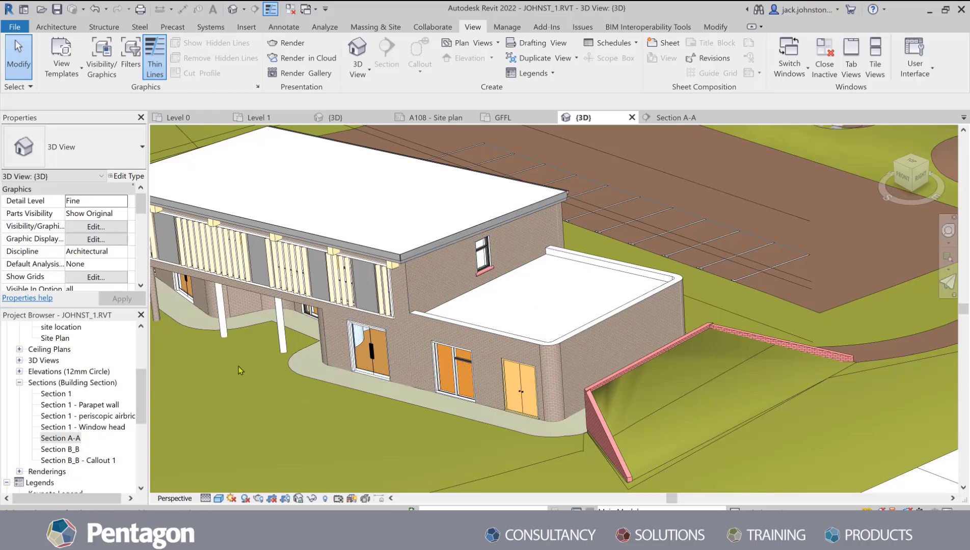
Open Section A-A and examine the flat roof's insulation layers, rafters and specification notes.
double_click(67, 439)
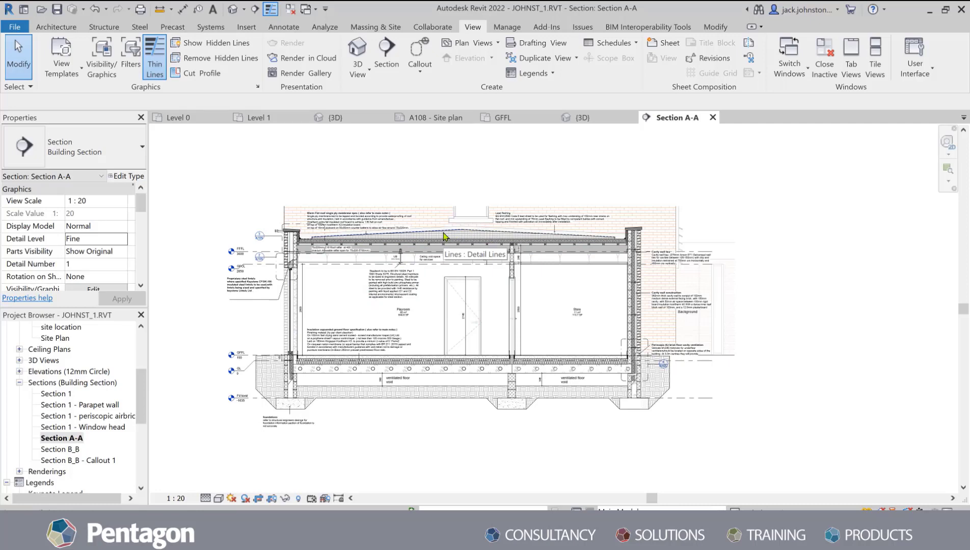
left_click(284, 26)
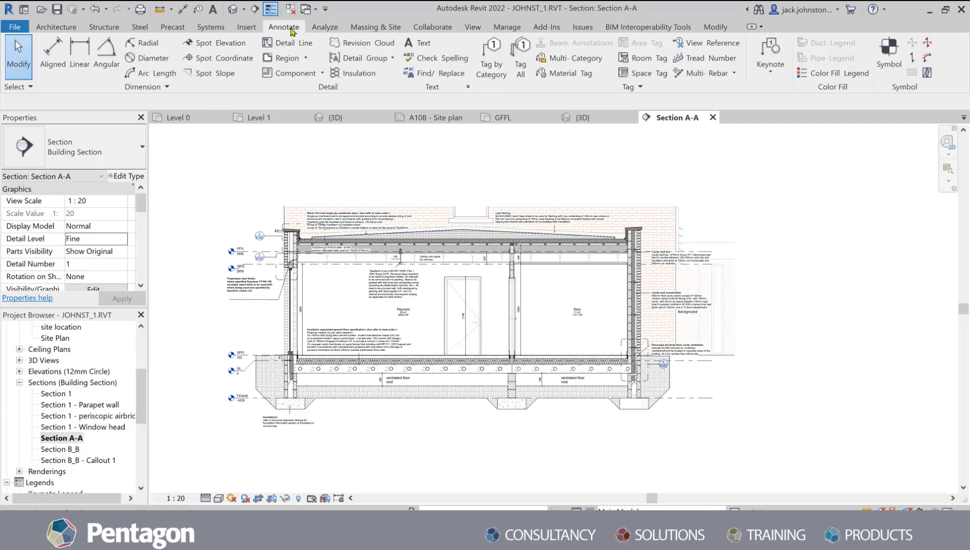
left_click(306, 59)
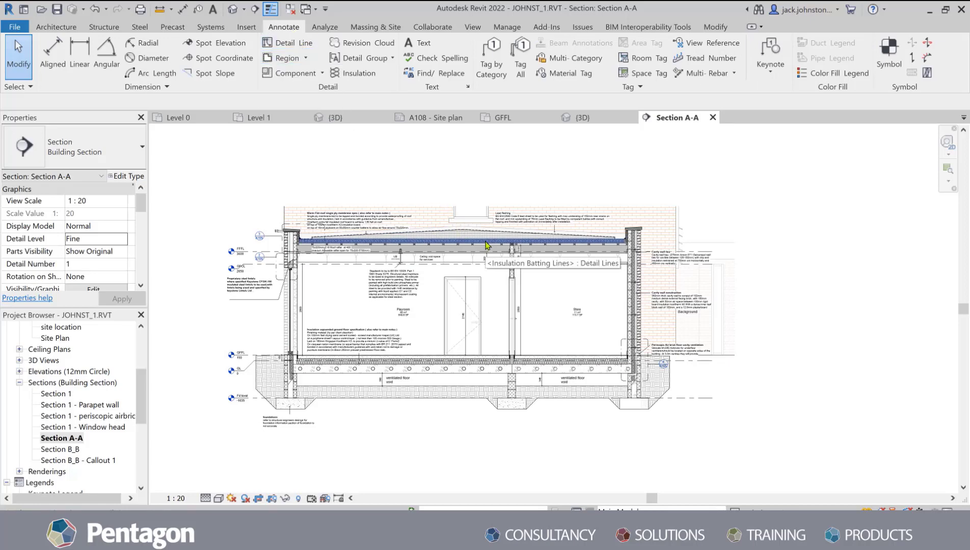
scroll(284, 249, "up", 4)
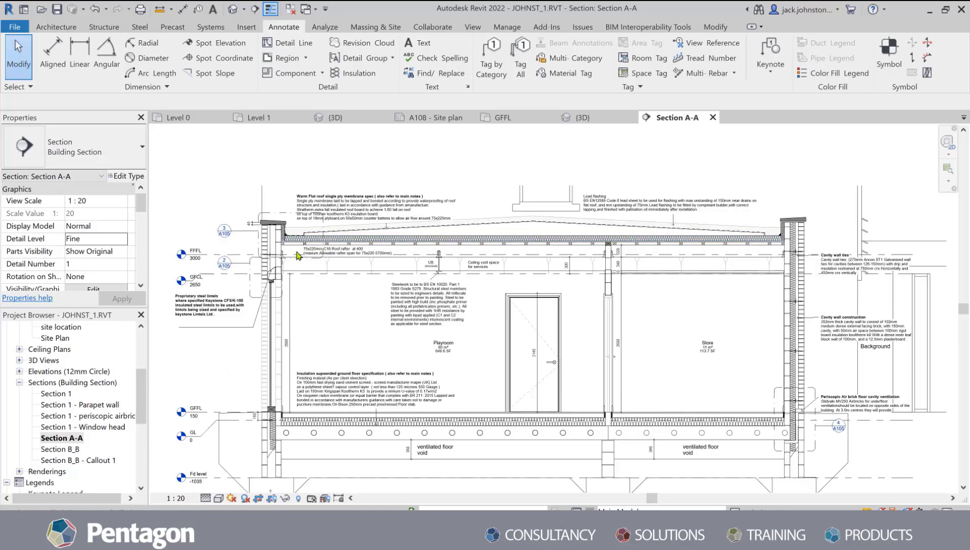
scroll(284, 249, "up", 2)
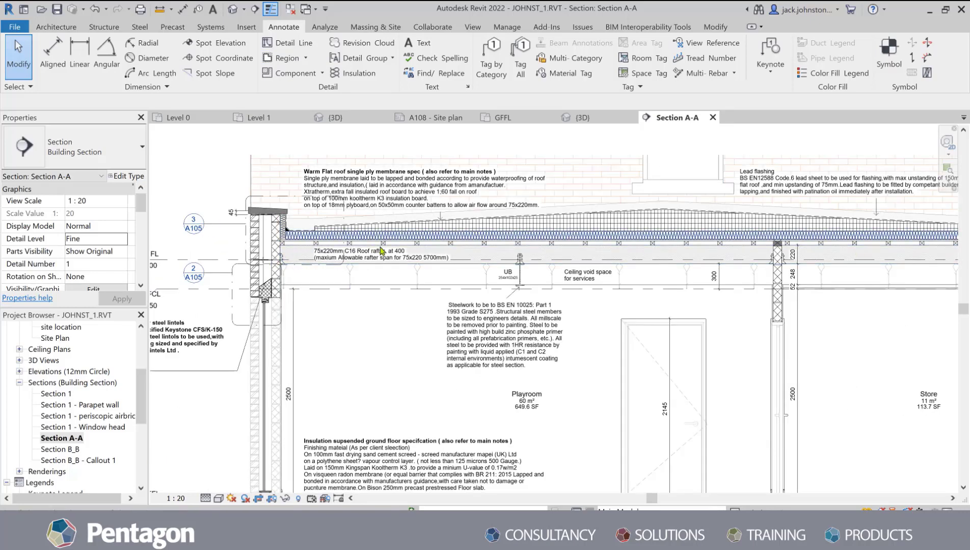
scroll(364, 272, "down", 2)
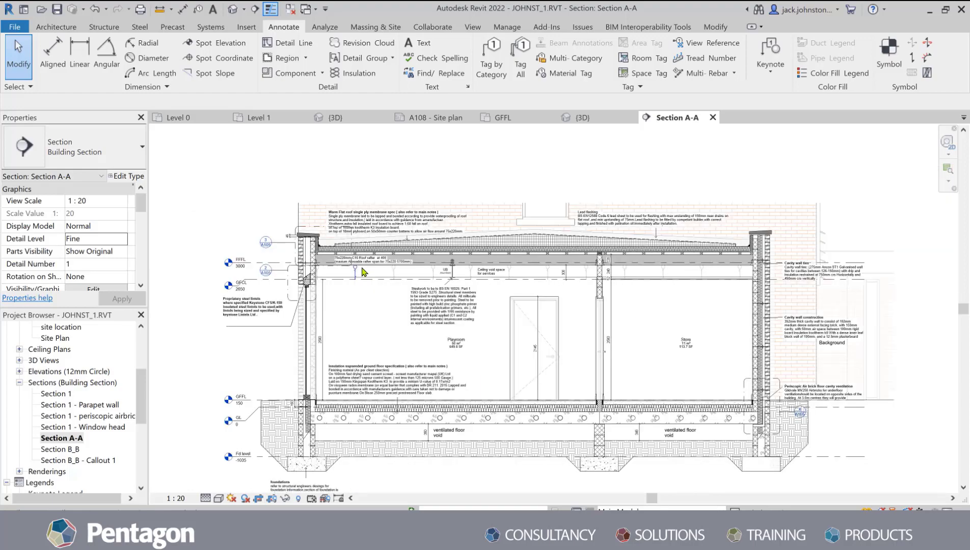
scroll(504, 265, "up", 2)
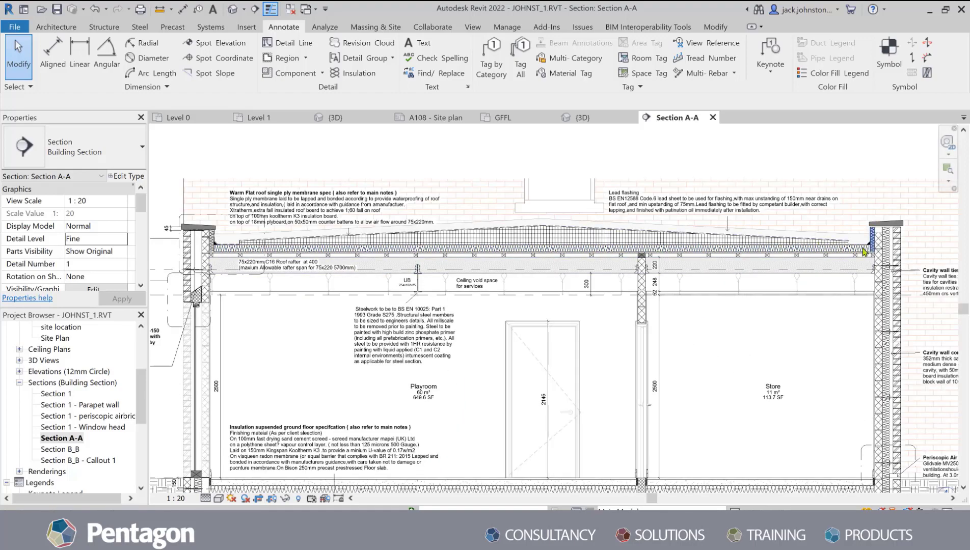
scroll(237, 265, "up", 3)
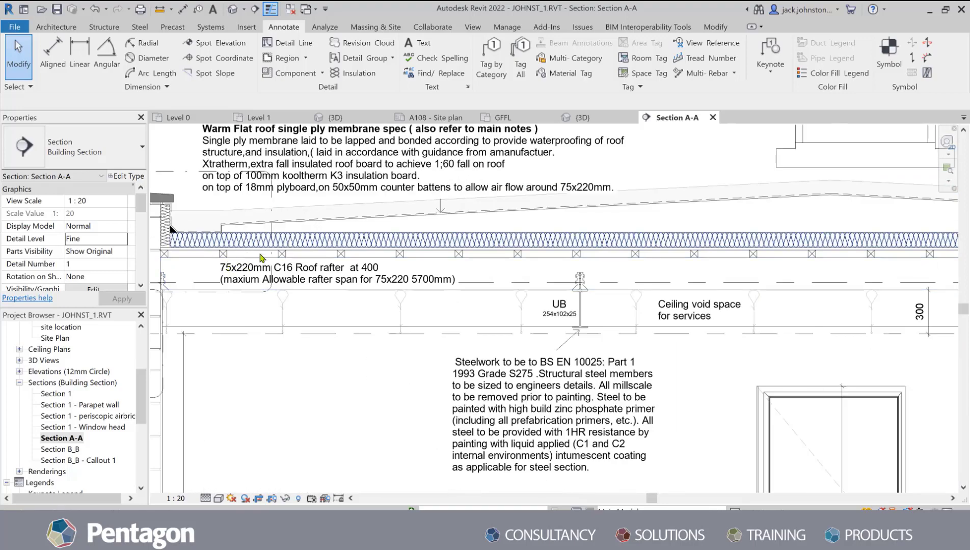
scroll(265, 267, "down", 1)
scroll(275, 267, "down", 1)
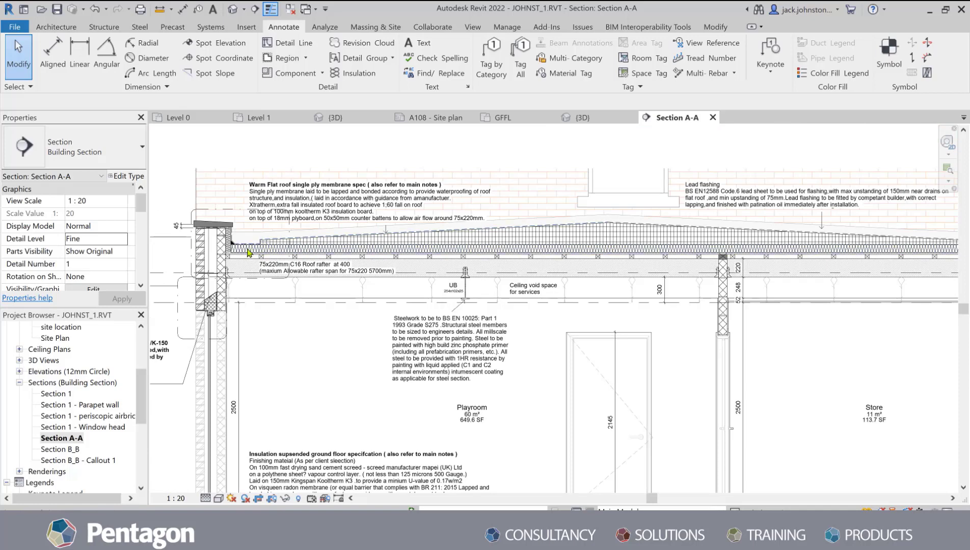
scroll(559, 233, "down", 2)
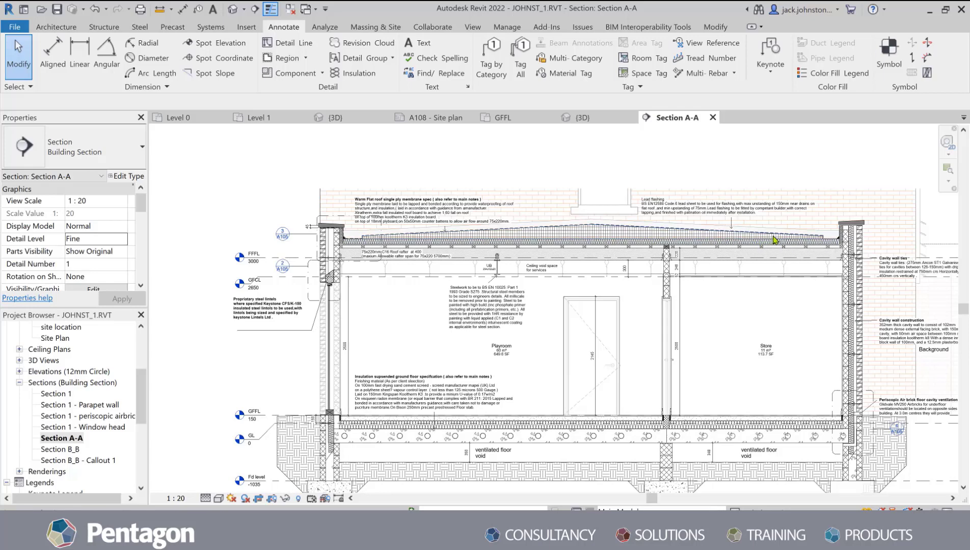
Examine the parapet junction and the cavity wall construction at both ends of Section A-A.
scroll(334, 232, "up", 6)
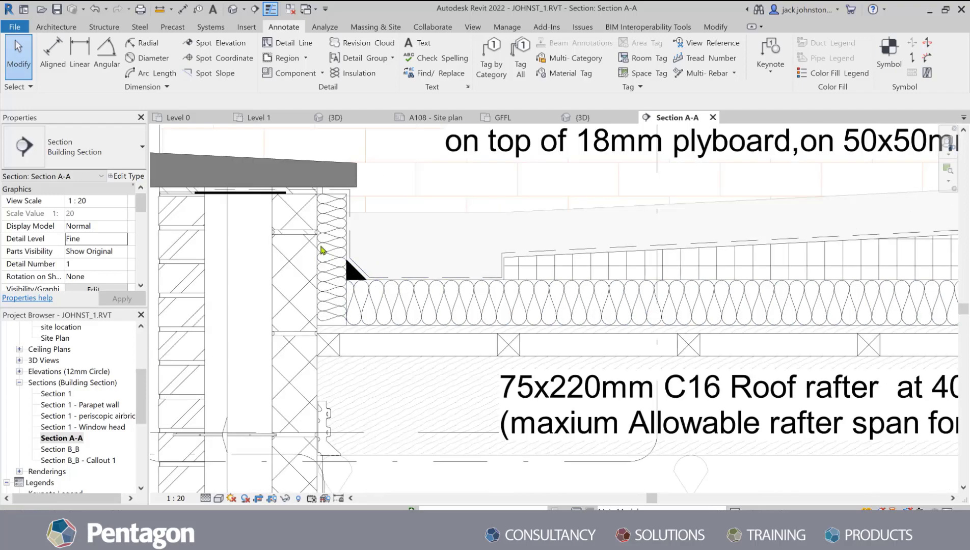
scroll(375, 279, "down", 5)
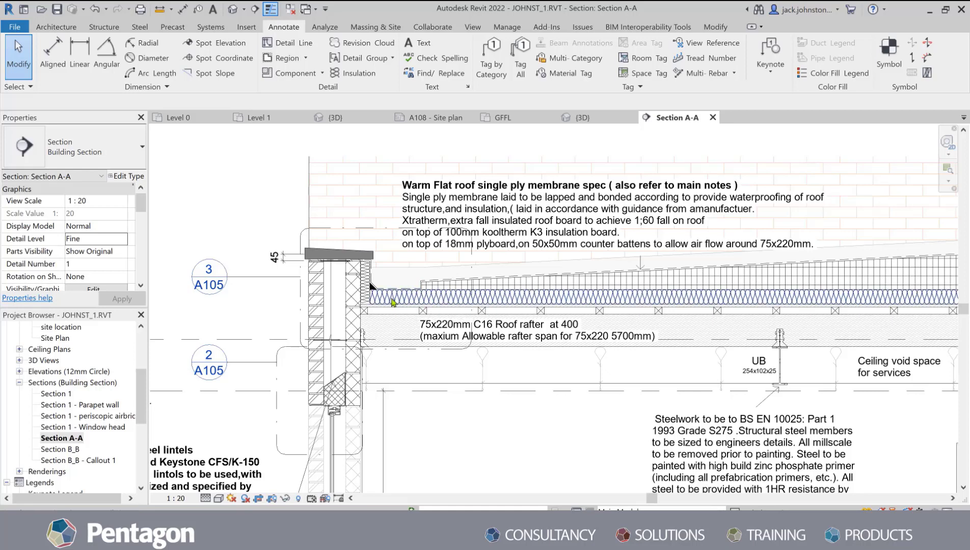
scroll(392, 302, "down", 5)
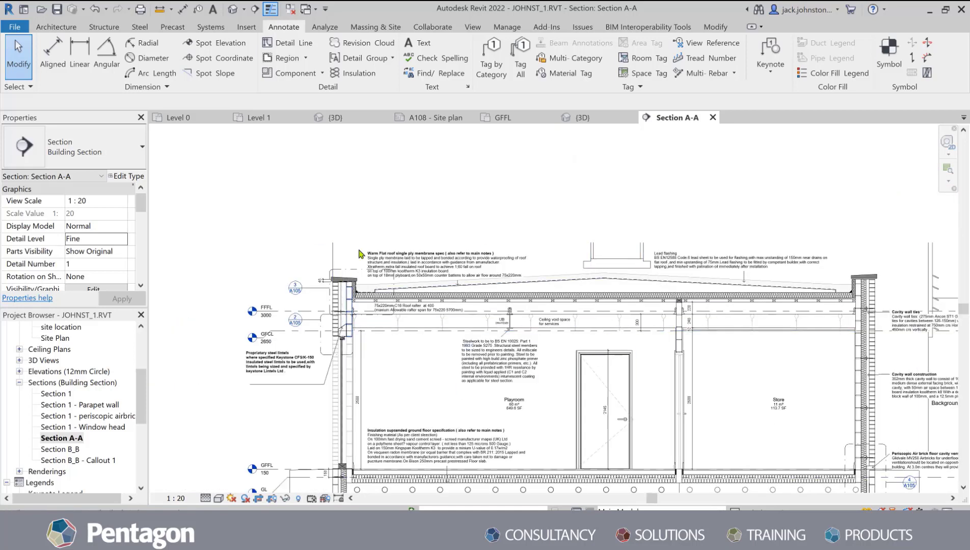
scroll(441, 278, "down", 3)
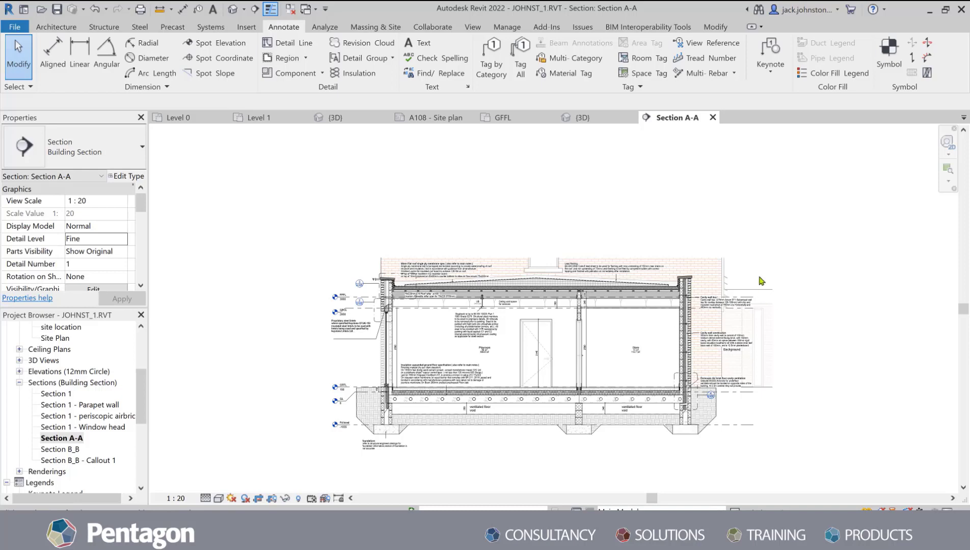
scroll(663, 277, "up", 3)
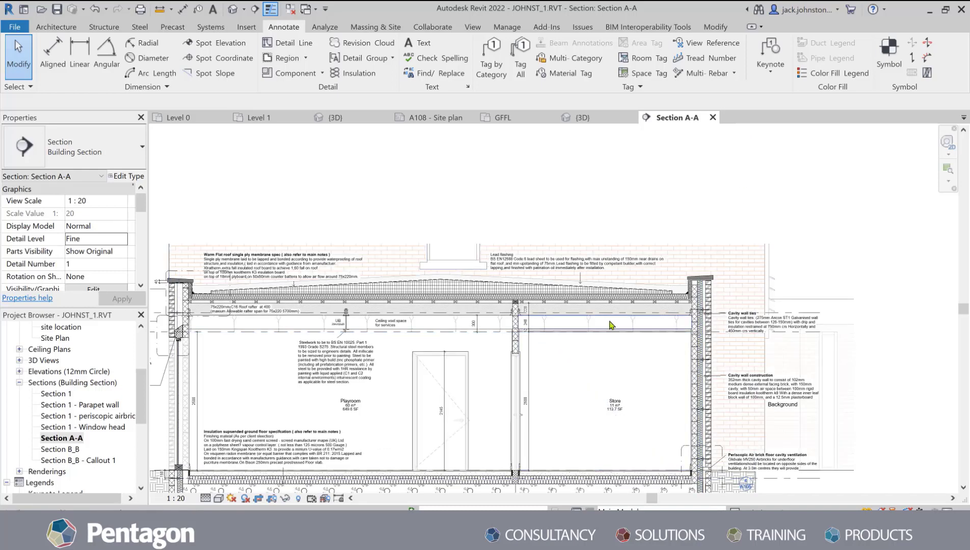
scroll(685, 304, "down", 2)
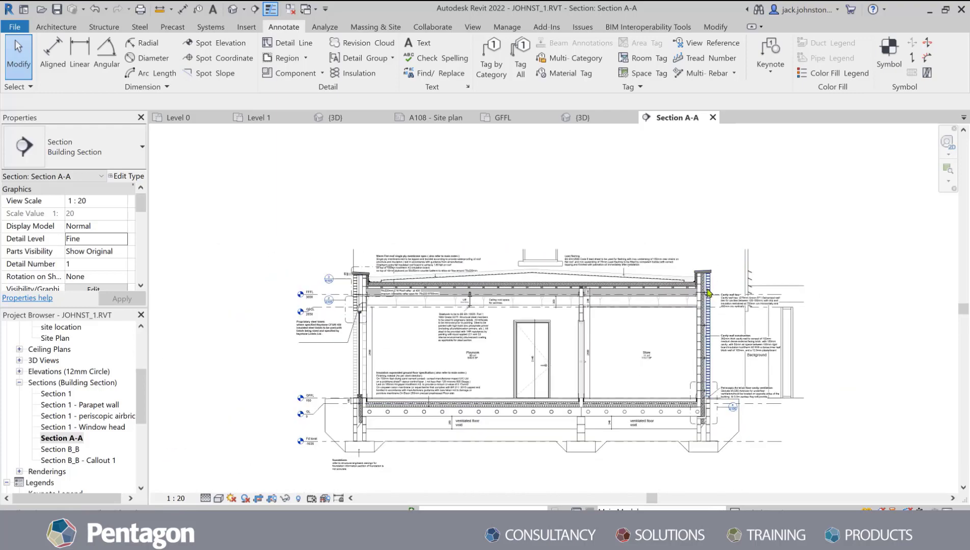
scroll(685, 286, "up", 3)
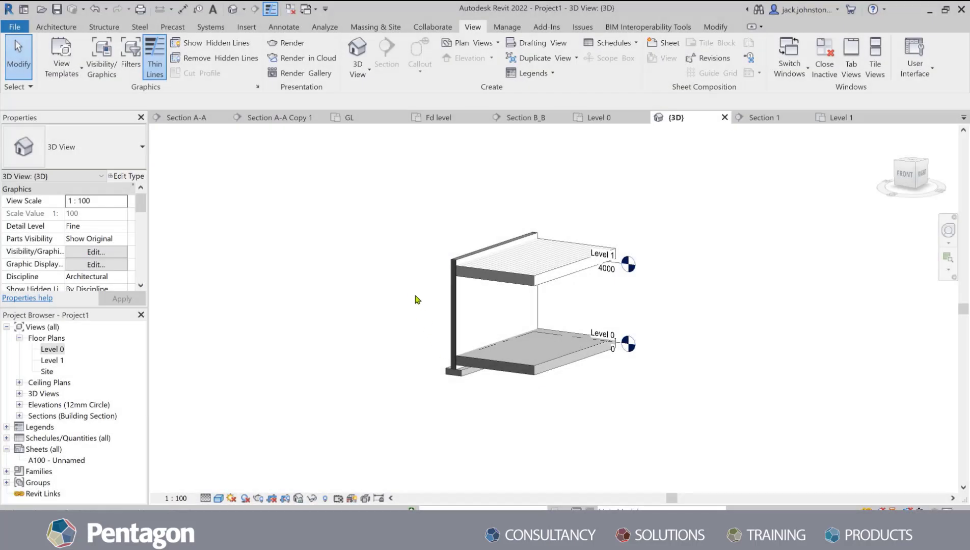
In Project1's Level 0 floor plan, delete the existing Section 1 crossing the wall and floor.
middle_click_drag(416, 299, 467, 377, "shift")
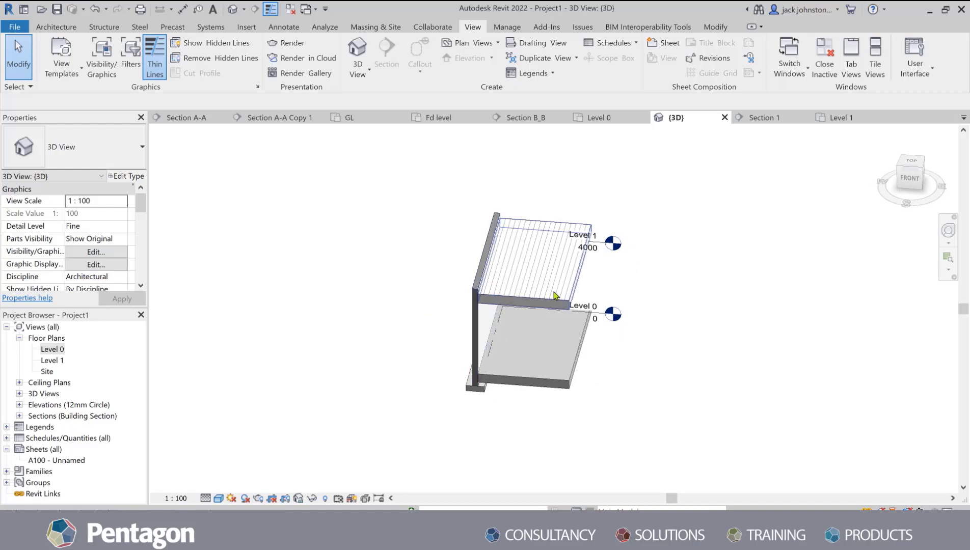
mouse_move(534, 387)
middle_mouse_down("shift")
mouse_move(578, 401)
mouse_move(534, 374)
middle_mouse_up("shift")
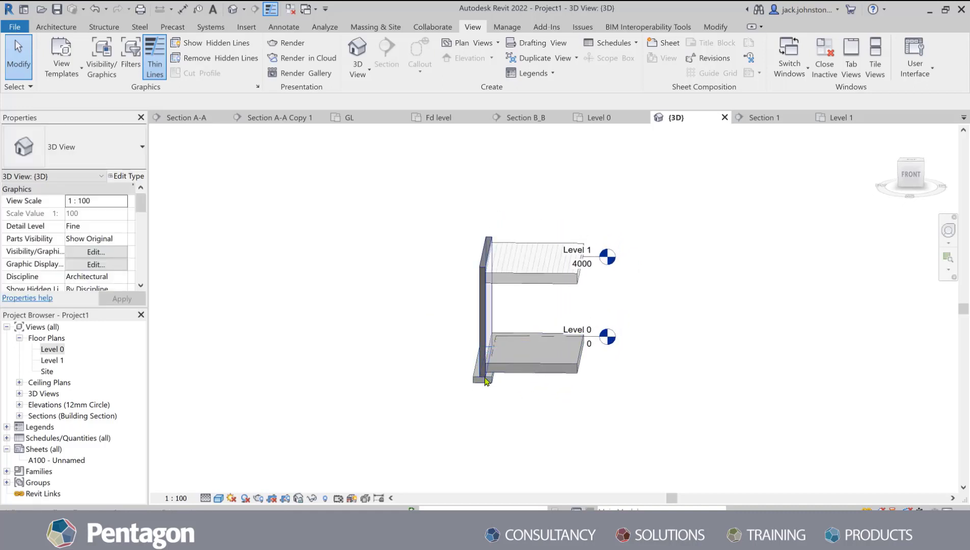
double_click(53, 350)
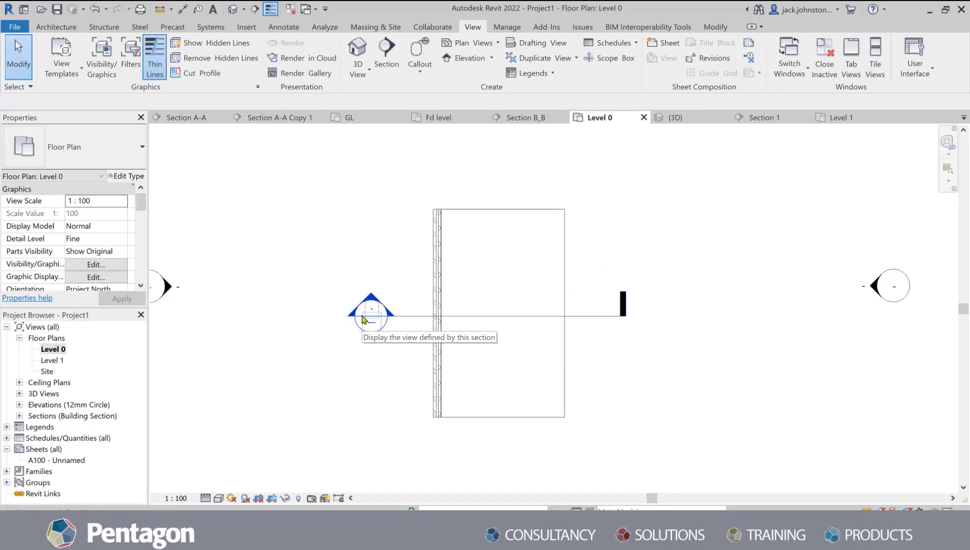
left_click(422, 318)
key("Delete")
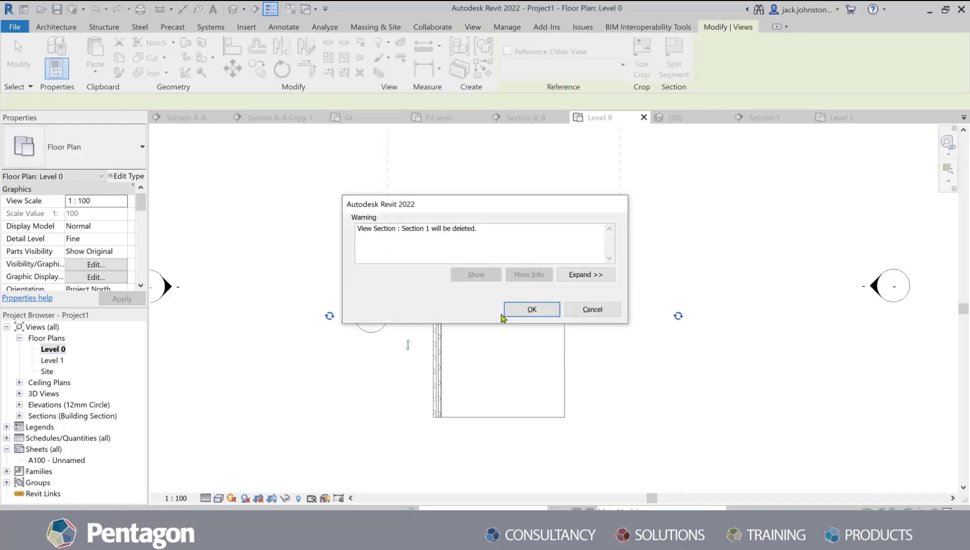
left_click(530, 309)
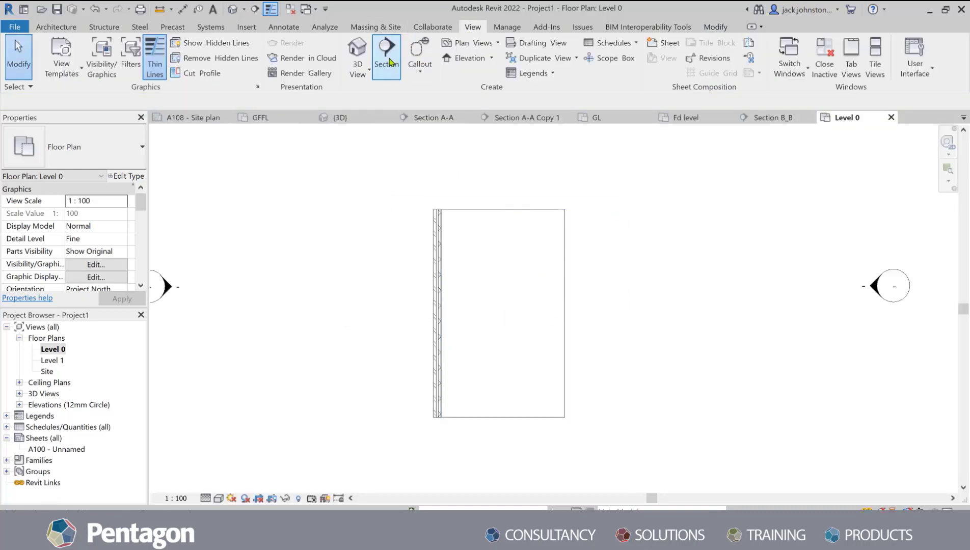
Draw a horizontal building section through the wall and floor, with its view depth reaching beyond the floor's upper edge.
left_click(391, 62)
left_click(382, 321)
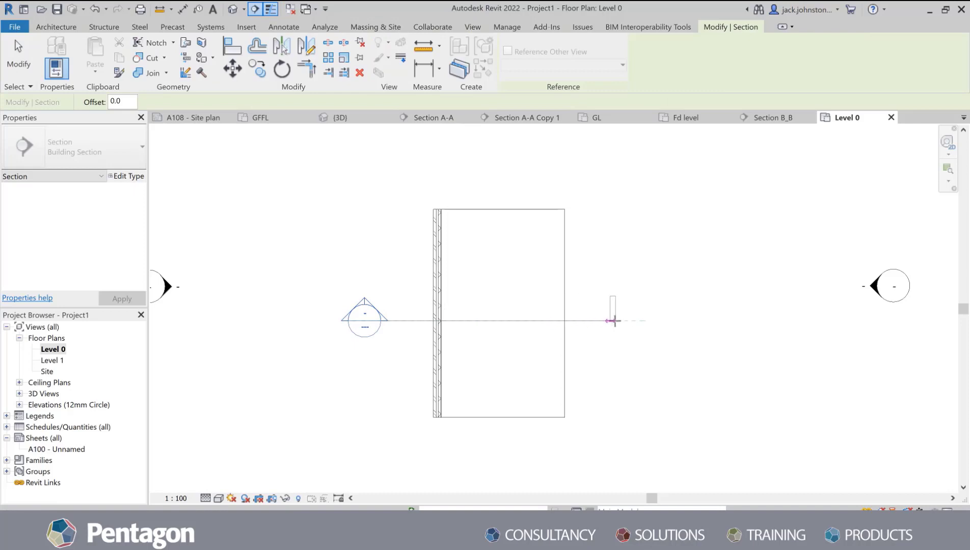
left_click(615, 321)
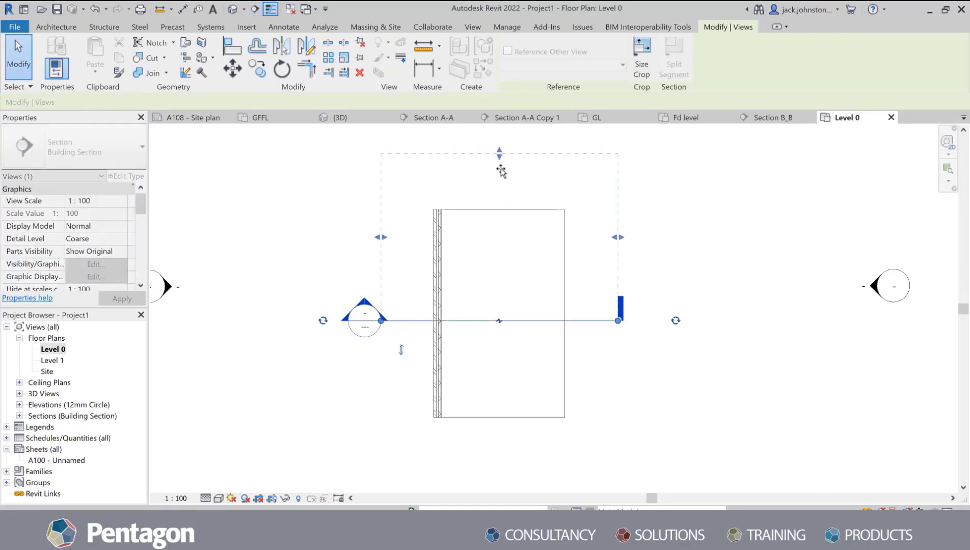
left_click_drag(500, 154, 501, 161)
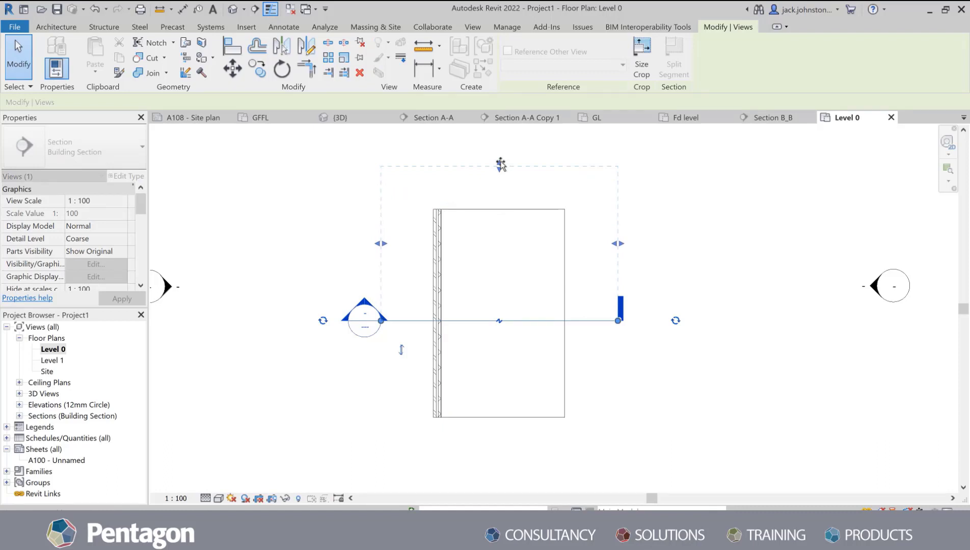
mouse_move(501, 171)
left_mouse_down()
mouse_move(498, 156)
mouse_move(498, 182)
mouse_move(498, 152)
left_mouse_up()
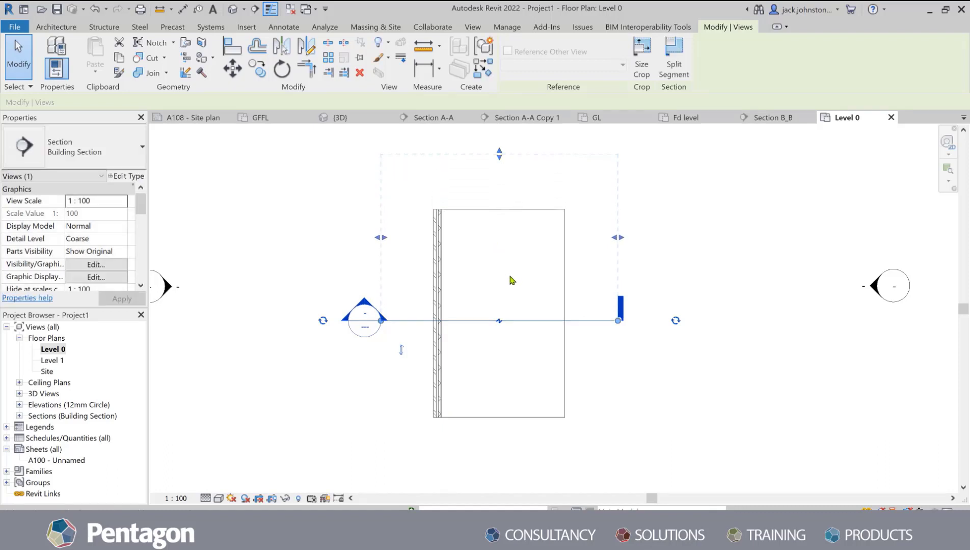
Remove the tail symbol from the right-hand end of the section line.
scroll(510, 279, "down", 2)
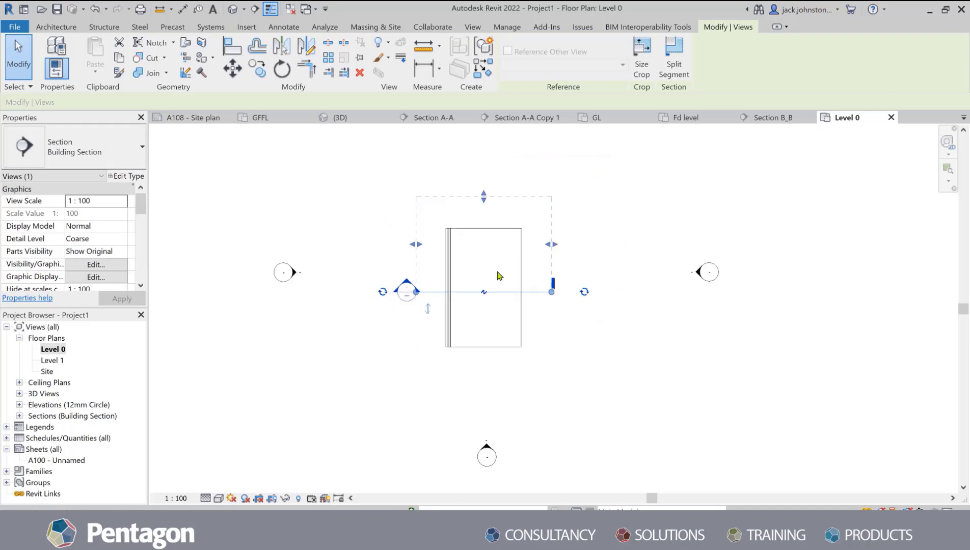
left_click(477, 296)
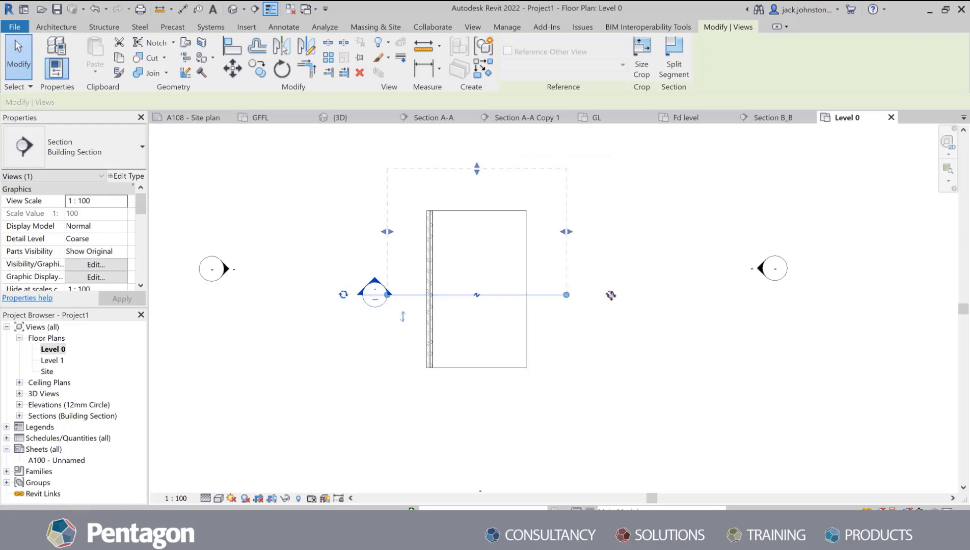
left_click(600, 308)
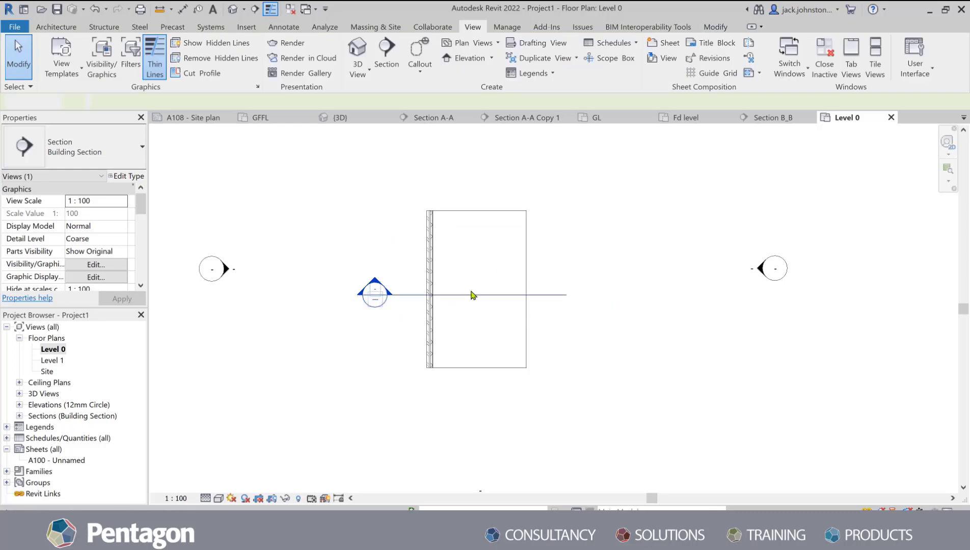
Flip the section's viewing direction and flip it back to face up the plan.
left_click(407, 295)
left_click(402, 316)
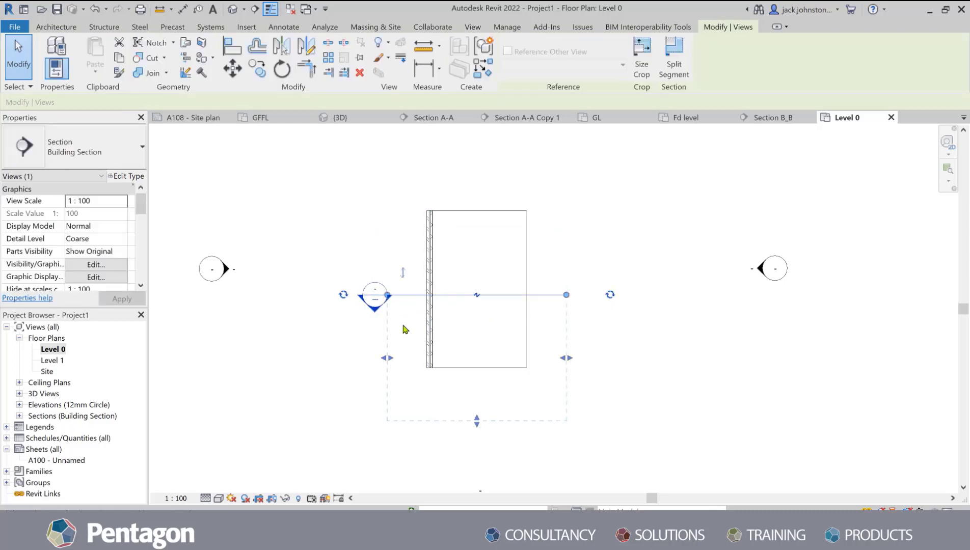
left_click(403, 272)
Try Split Segment near the middle of the section line, shifting its right part upward, and undo the split.
left_click(674, 56)
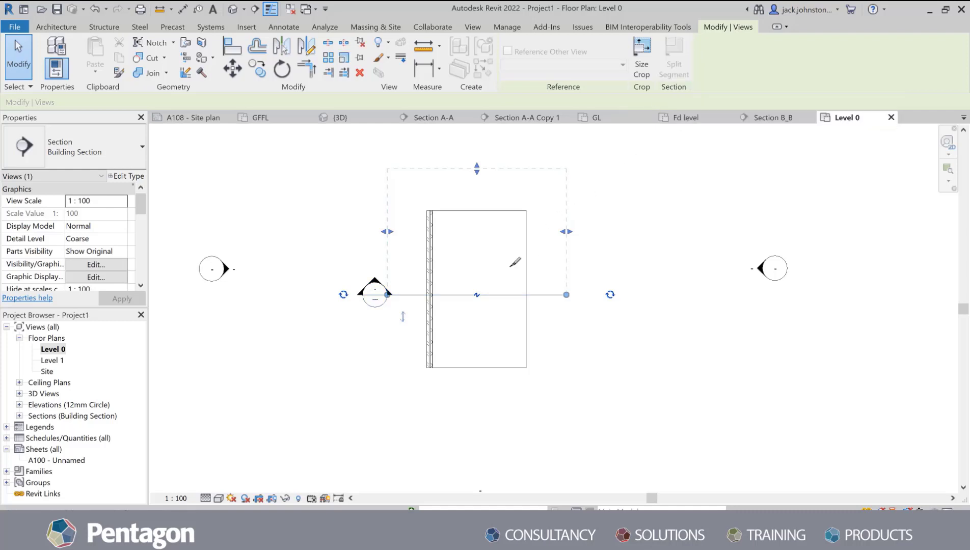
left_click(484, 295)
left_click(530, 261)
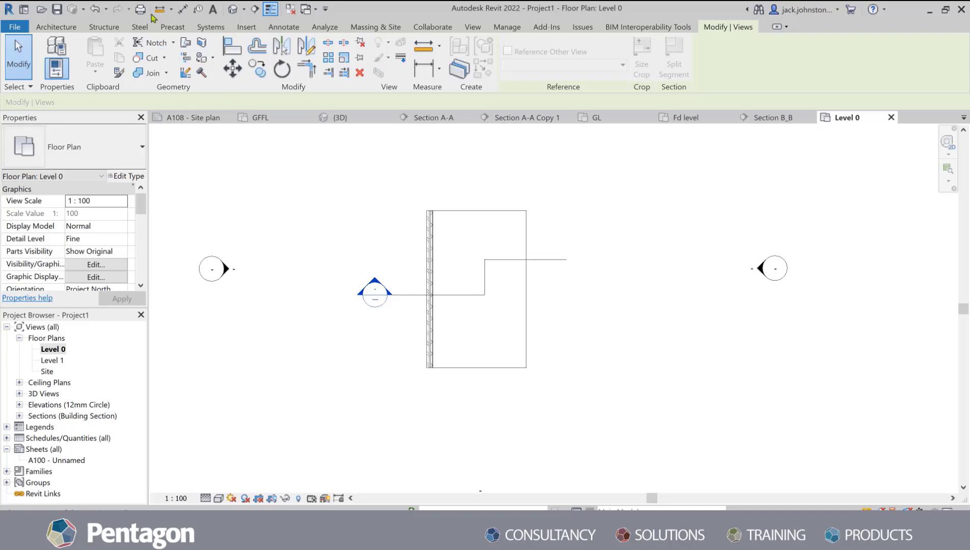
left_click(95, 10)
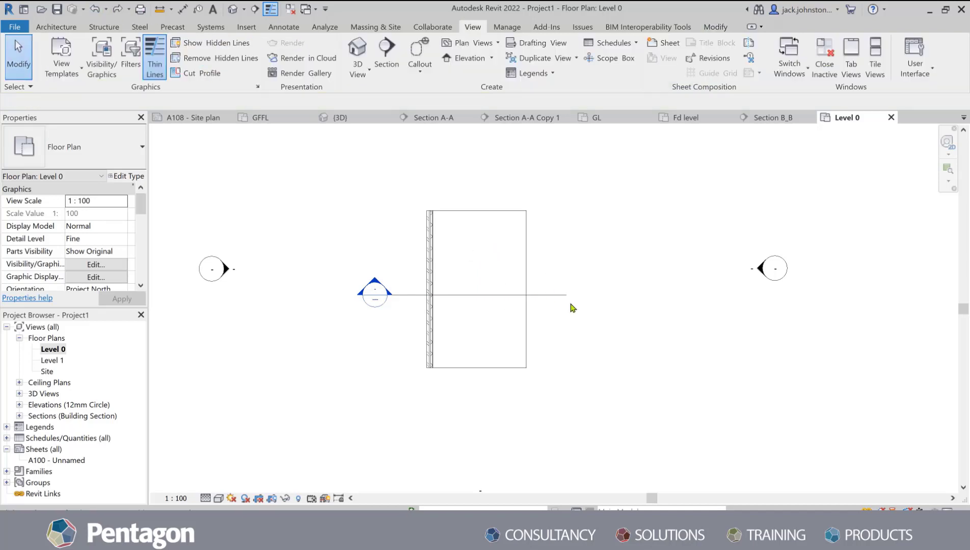
Open the new section's view and hide the Levels annotation category in its visibility overrides.
double_click(381, 295)
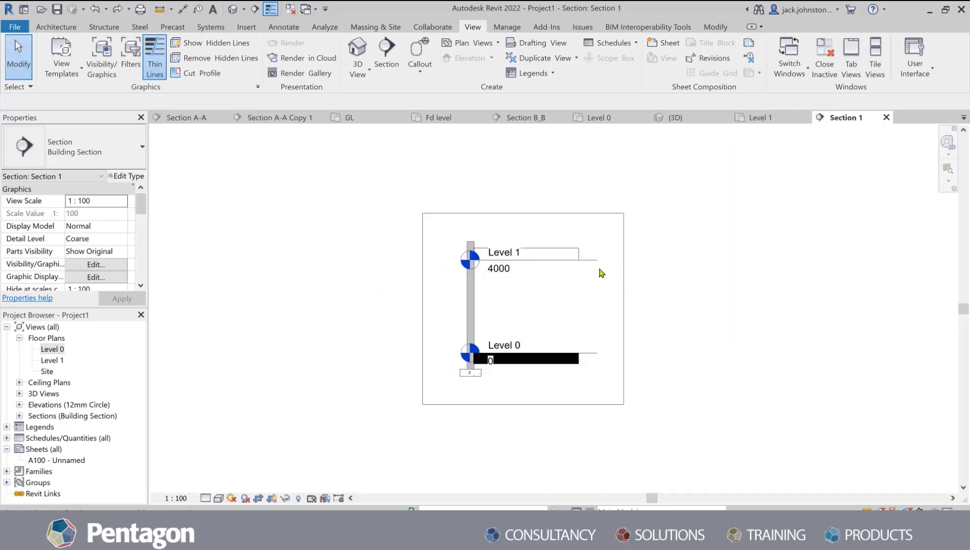
key("v")
key("g")
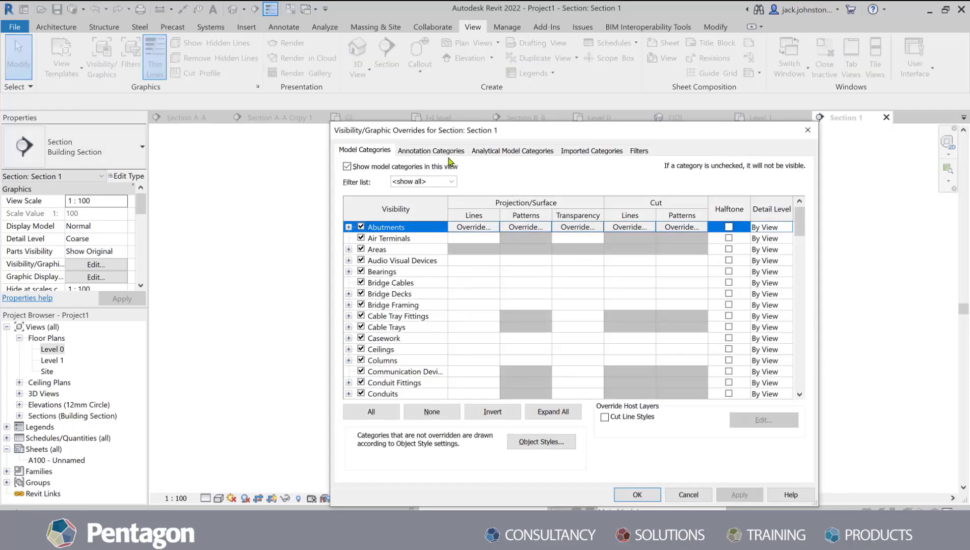
left_click(443, 152)
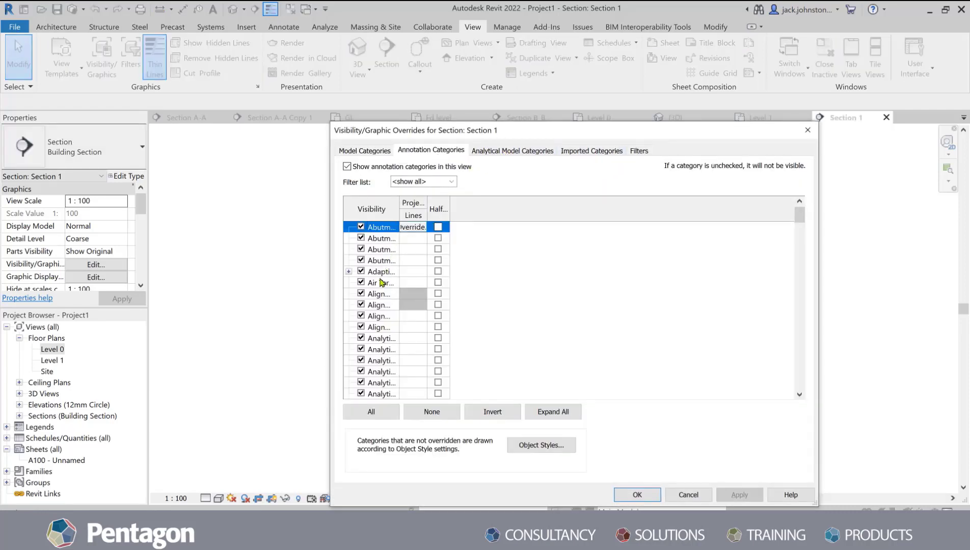
left_click_drag(498, 208, 500, 208)
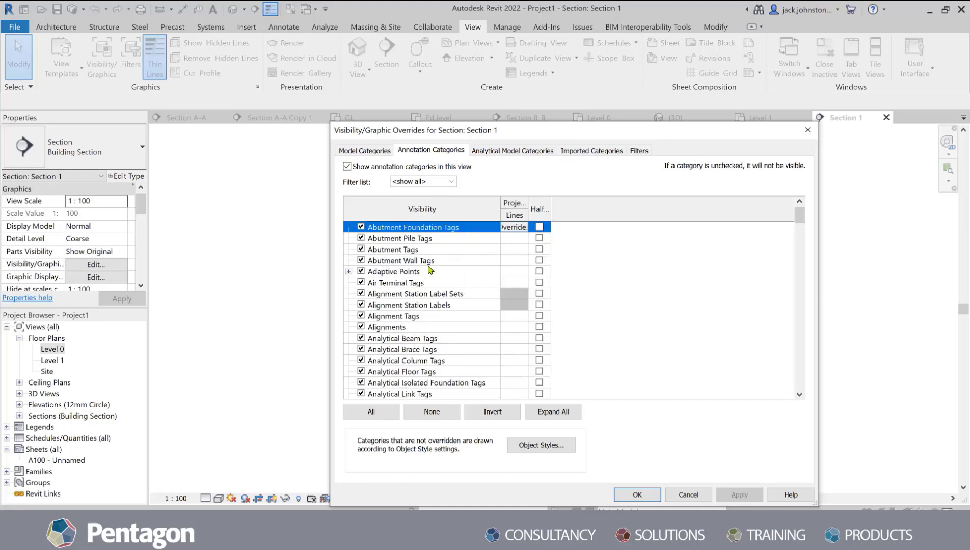
scroll(425, 271, "down", 7)
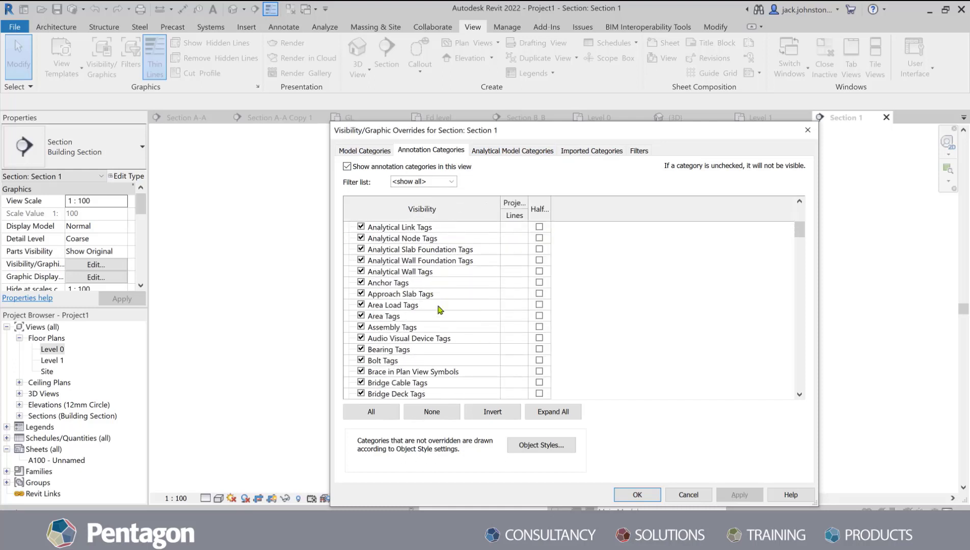
scroll(446, 336, "down", 11)
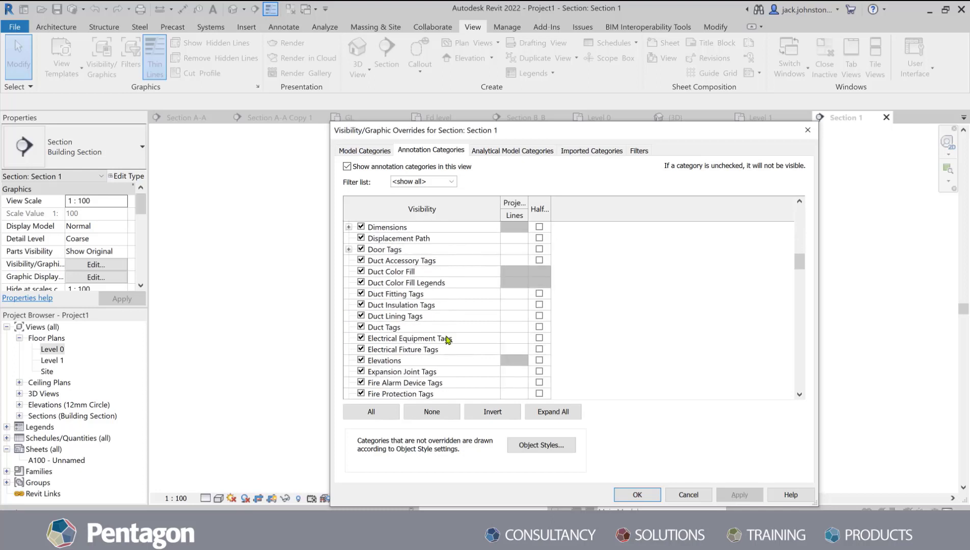
scroll(447, 340, "down", 5)
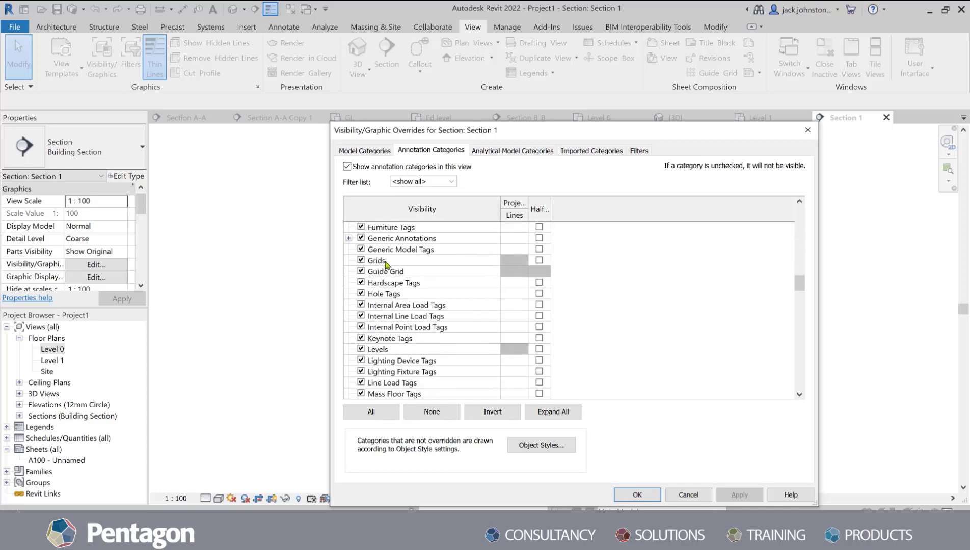
scroll(387, 270, "down", 1)
left_click(361, 327)
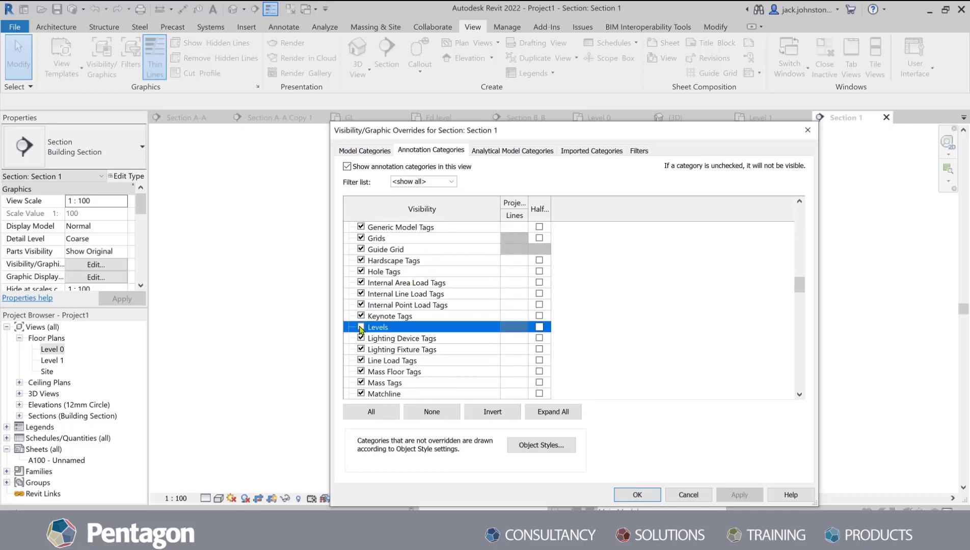
left_click(724, 496)
left_click(638, 495)
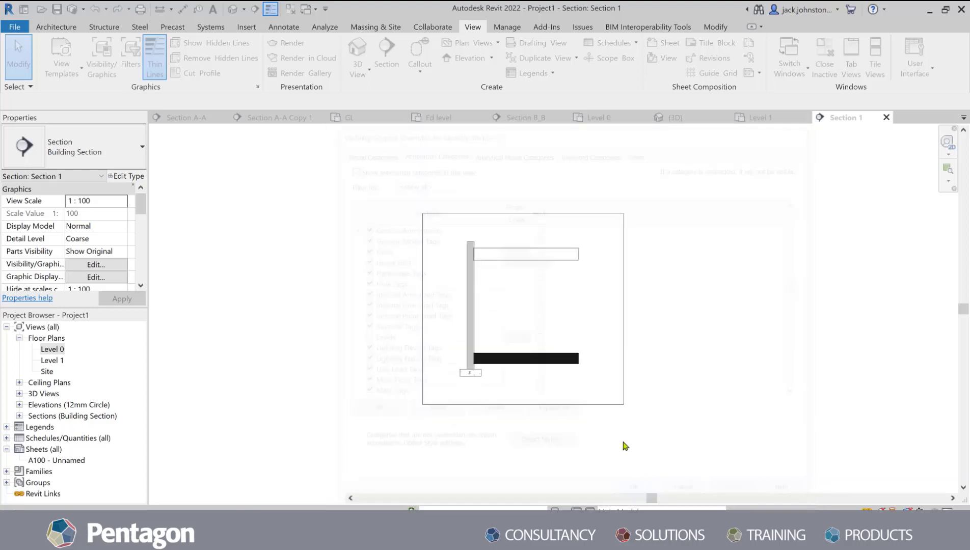
Set the section view's detail level to Fine and inspect the wall, floor and roof layers.
scroll(541, 258, "up", 2)
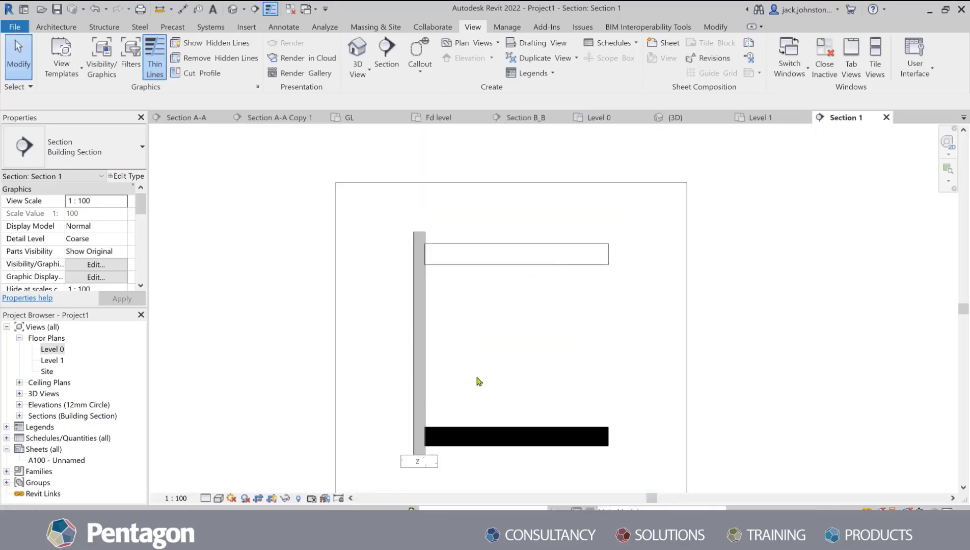
scroll(424, 267, "up", 5)
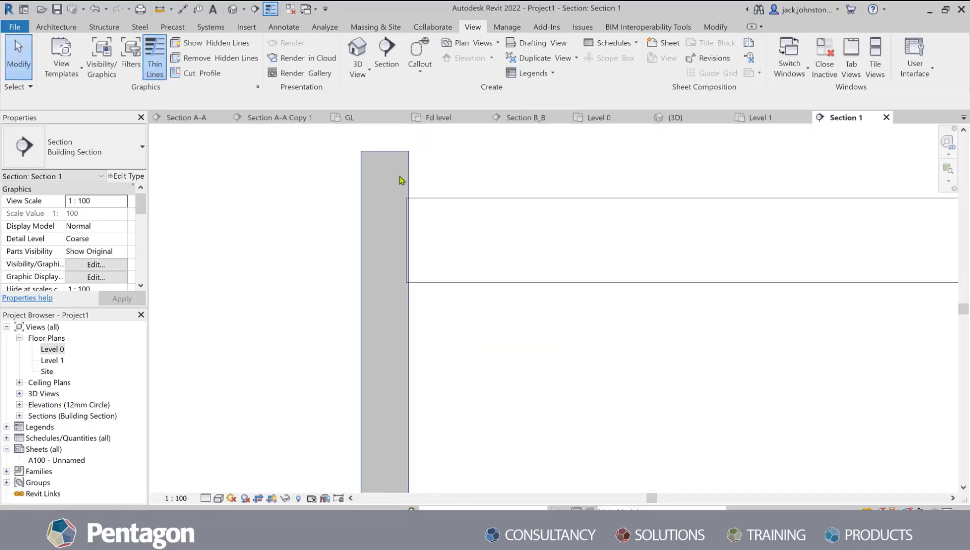
scroll(405, 173, "down", 4)
scroll(411, 254, "up", 2)
scroll(422, 353, "up", 2)
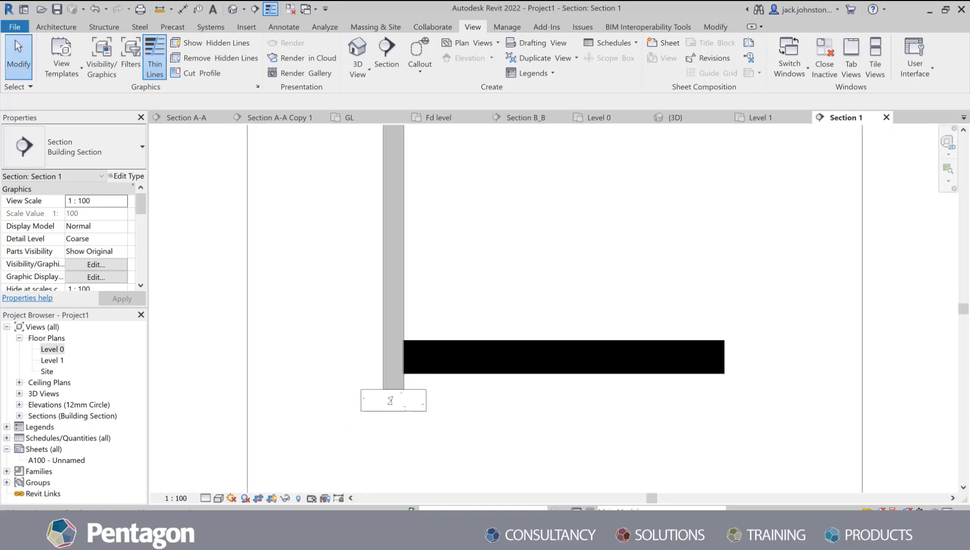
left_click(206, 498)
left_click(217, 487)
scroll(433, 297, "up", 5)
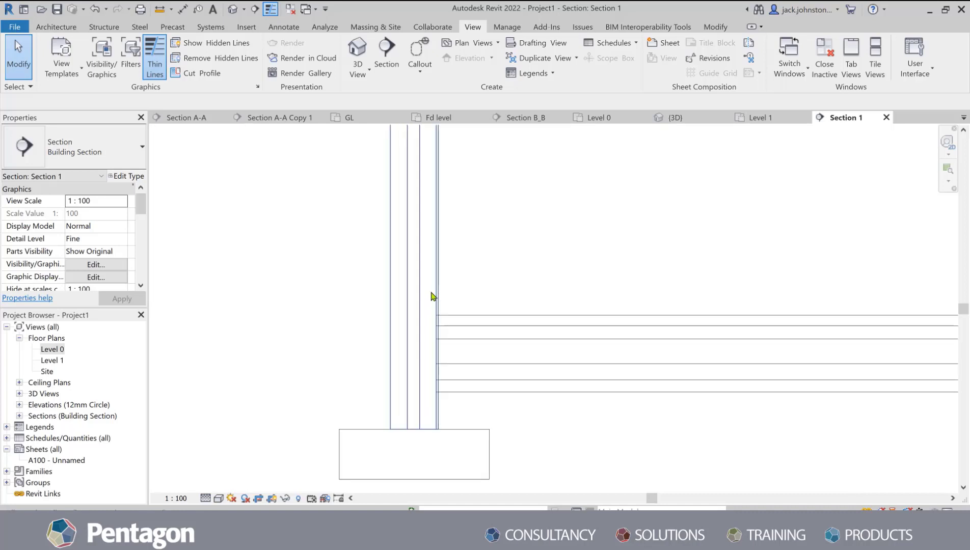
scroll(444, 289, "down", 6)
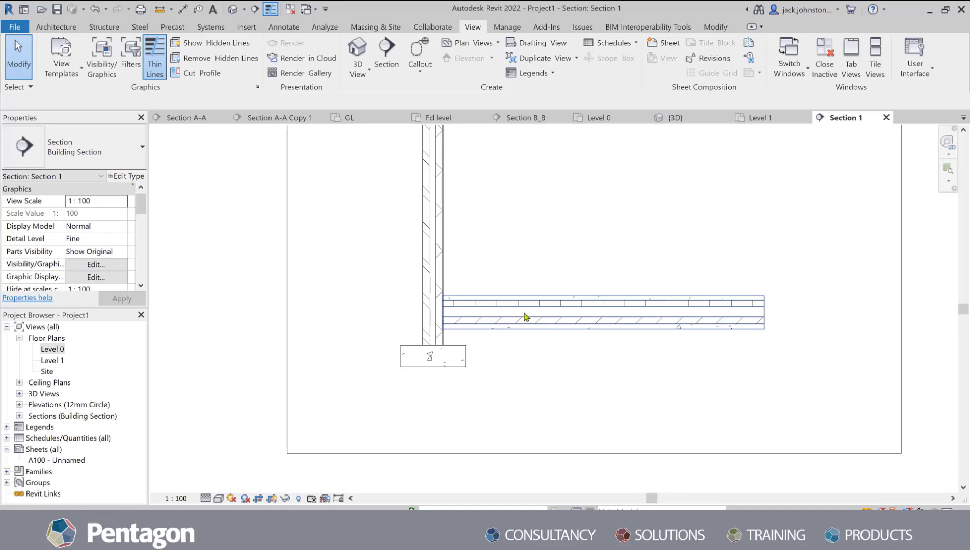
scroll(524, 316, "down", 3)
scroll(574, 273, "down", 1)
scroll(571, 272, "up", 3)
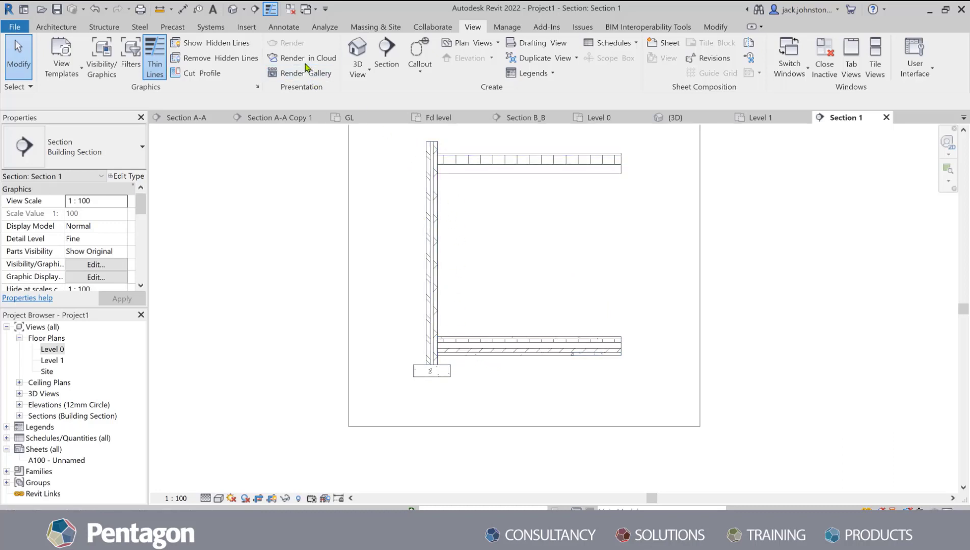
Start a masking region and draw a rectangle about 102.5 mm wide over the wall's outer leaf down to the footing, locking its edges.
left_click(283, 26)
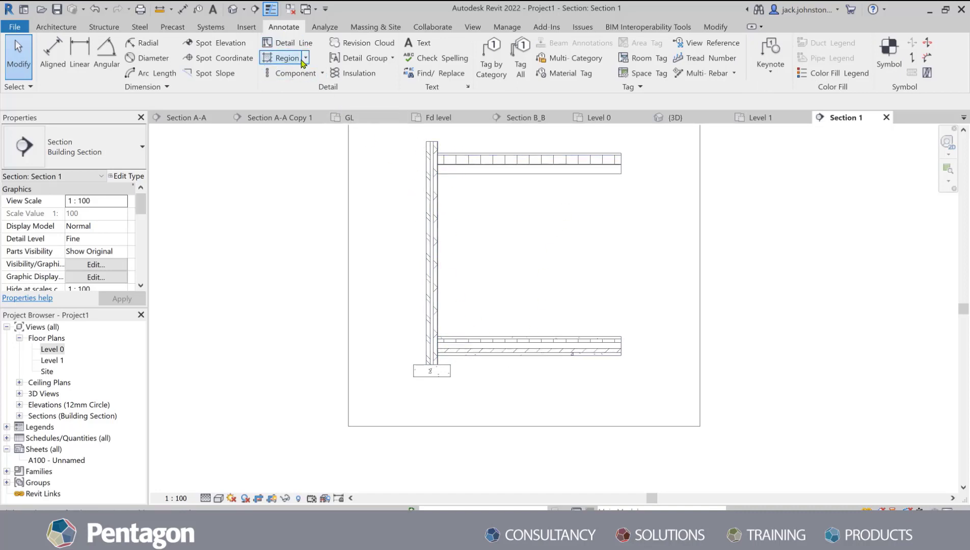
left_click(306, 60)
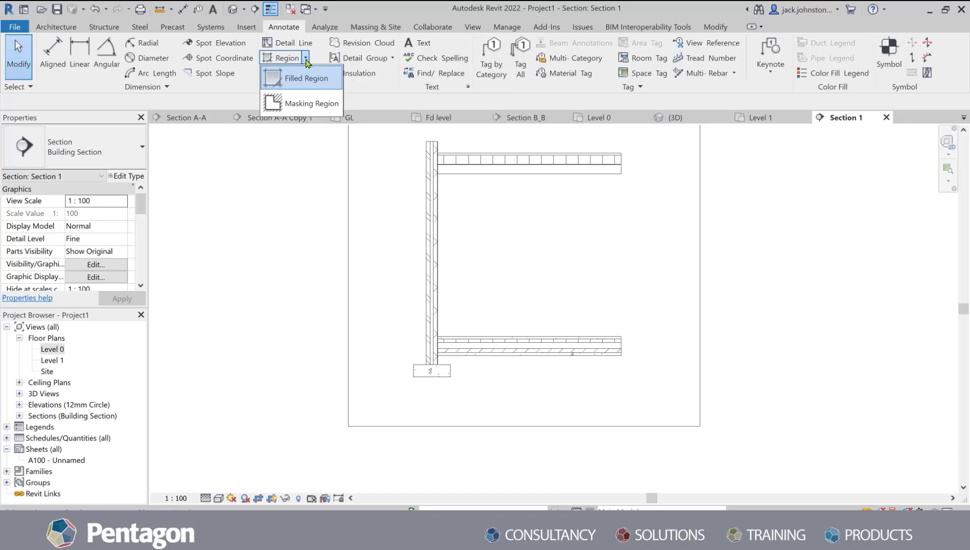
left_click(289, 107)
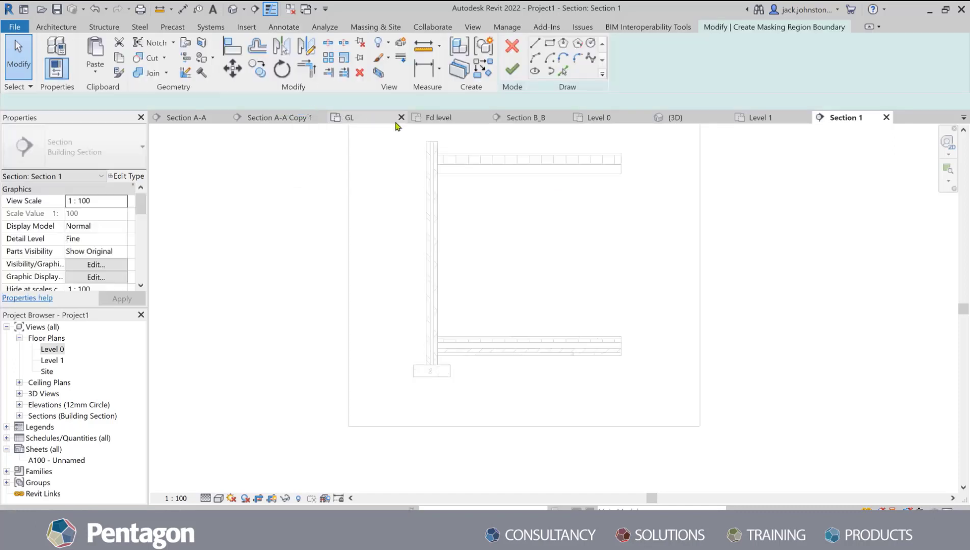
left_click(550, 46)
scroll(428, 142, "up", 5)
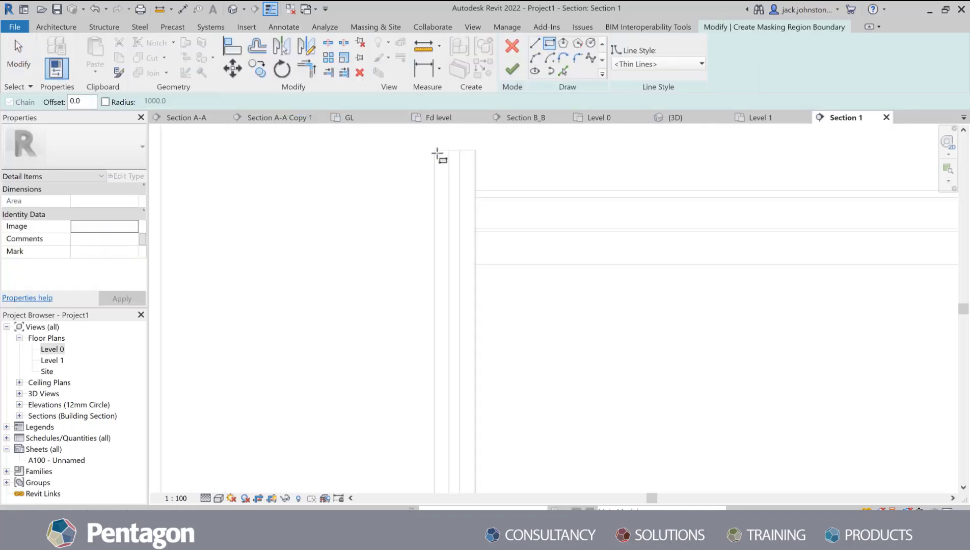
left_click(435, 152)
scroll(451, 151, "down", 5)
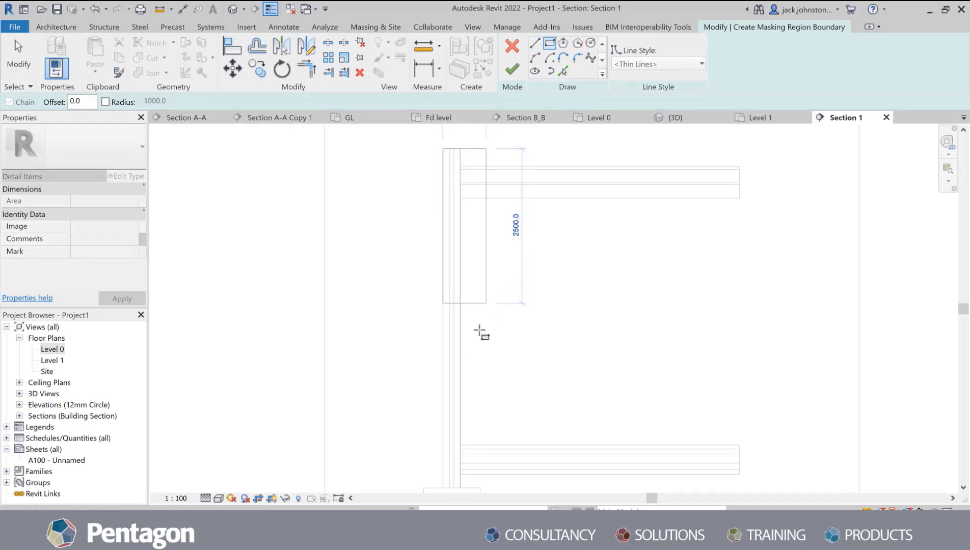
scroll(461, 423, "up", 5)
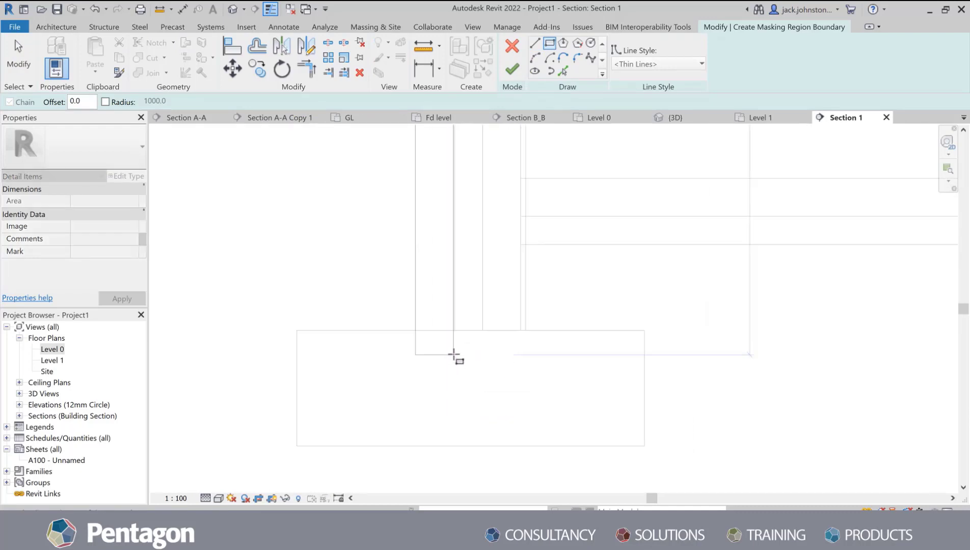
left_click(455, 330)
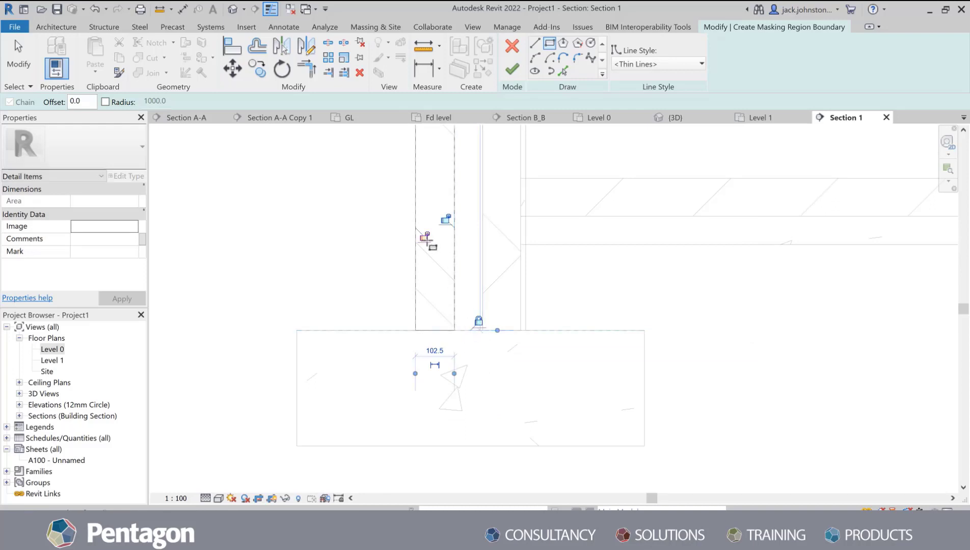
scroll(441, 309, "down", 4)
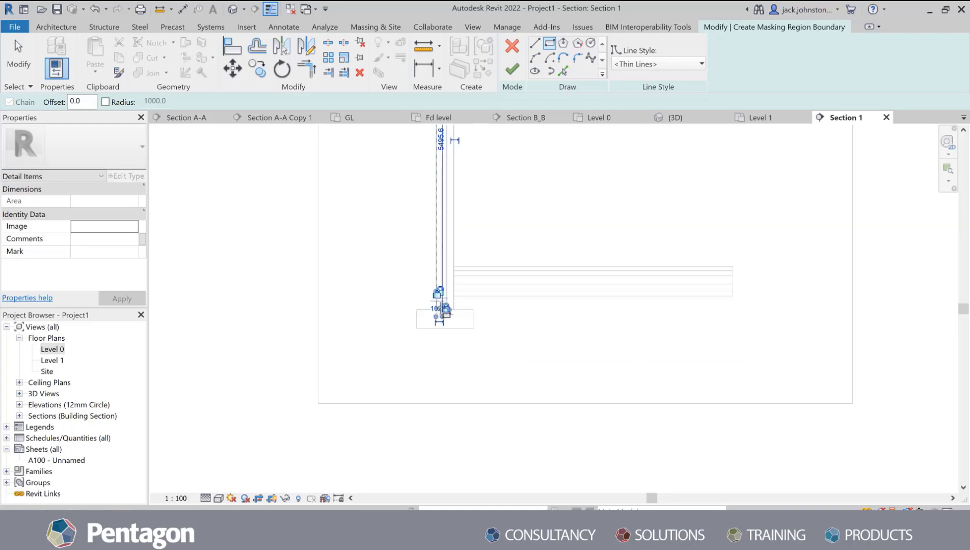
scroll(437, 184, "up", 5)
scroll(463, 187, "up", 3)
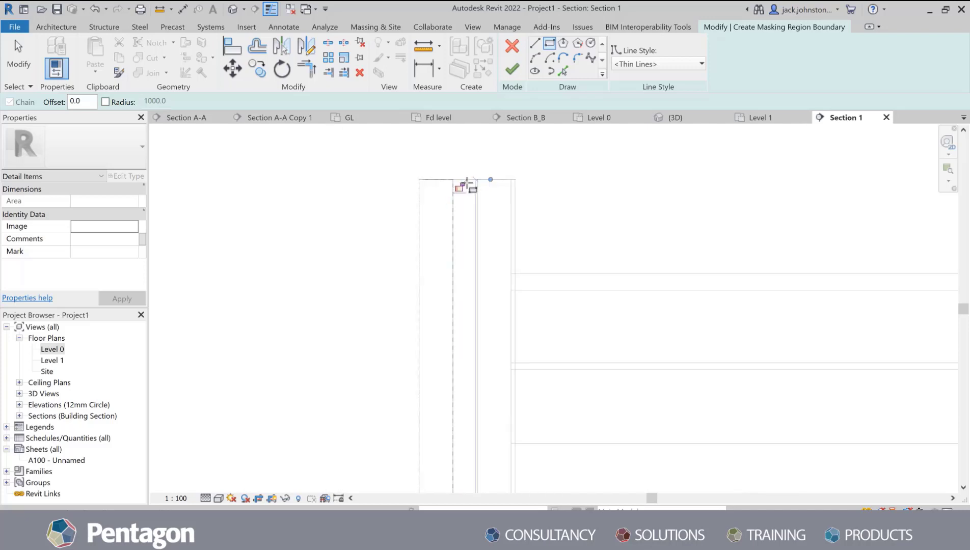
Add a second masking rectangle about 100 mm wide over the wall's inner leaf, from wall top to footing, locking its edges.
scroll(461, 190, "down", 5)
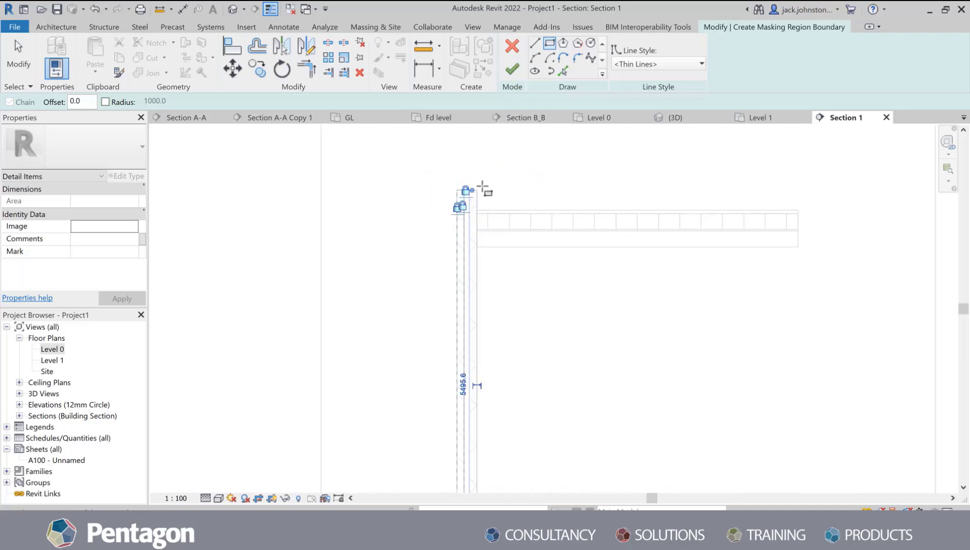
scroll(482, 188, "up", 5)
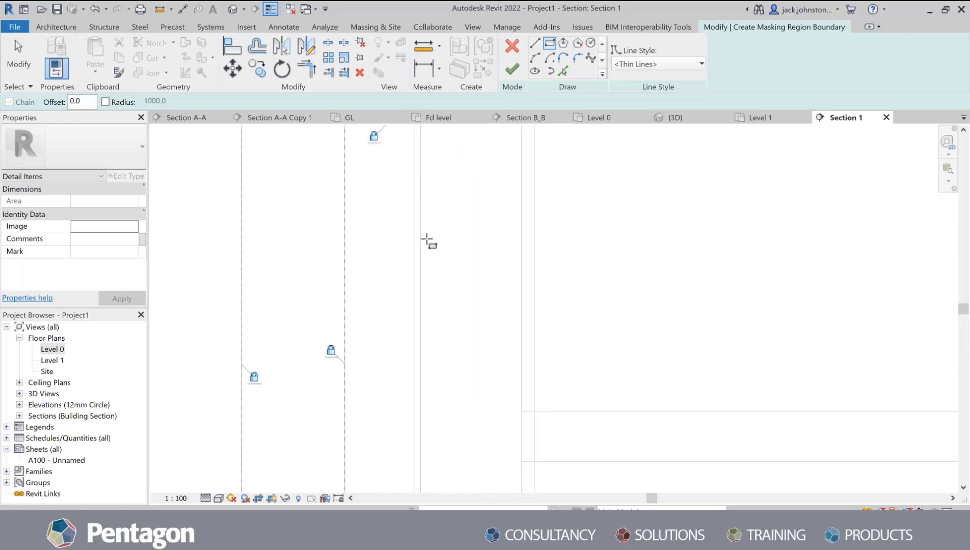
scroll(427, 240, "down", 2)
scroll(423, 185, "up", 2)
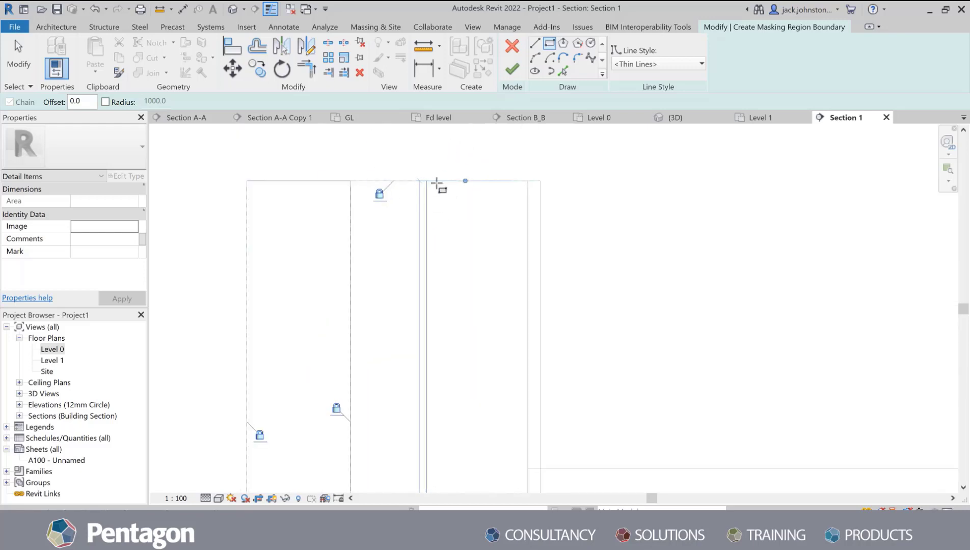
scroll(427, 181, "down", 6)
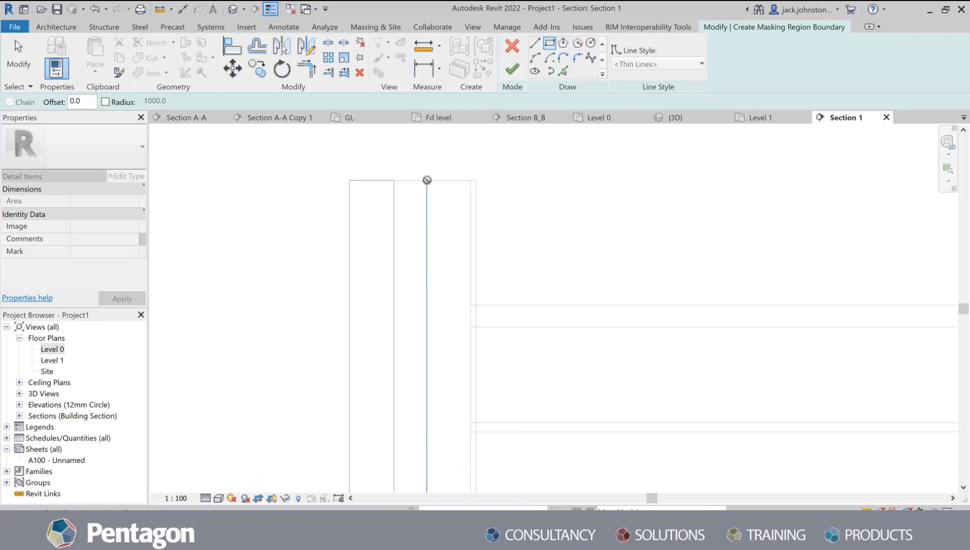
scroll(426, 180, "down", 2)
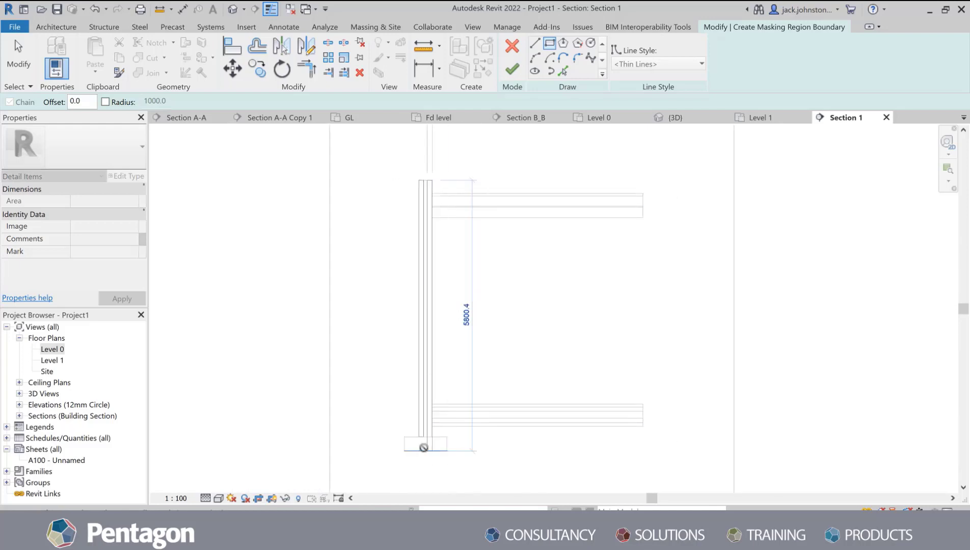
scroll(424, 447, "up", 5)
scroll(446, 421, "up", 3)
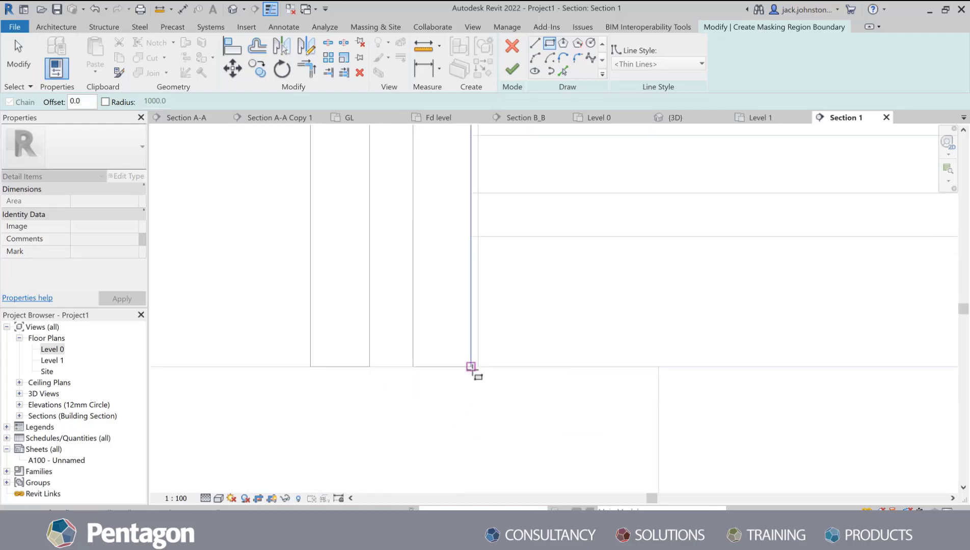
left_click(470, 366)
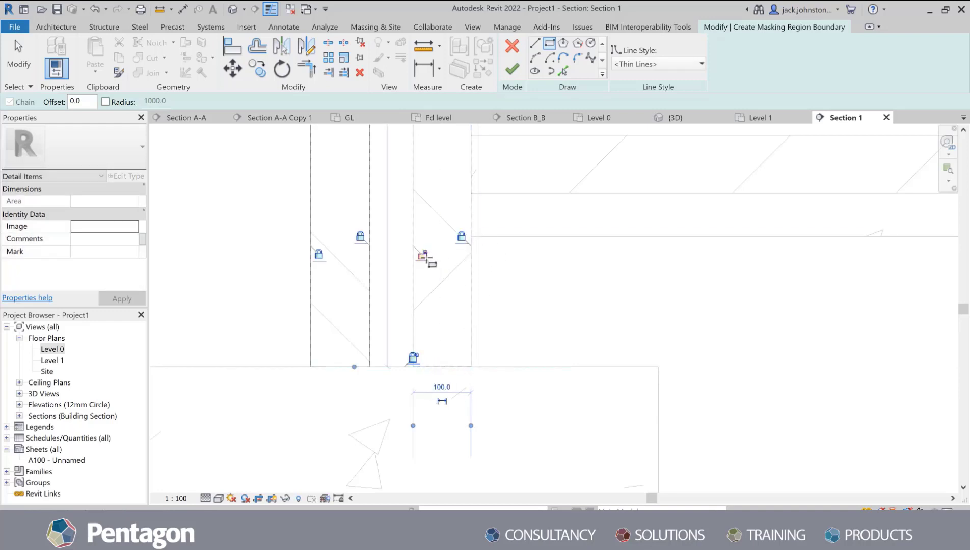
scroll(431, 352, "up", 5)
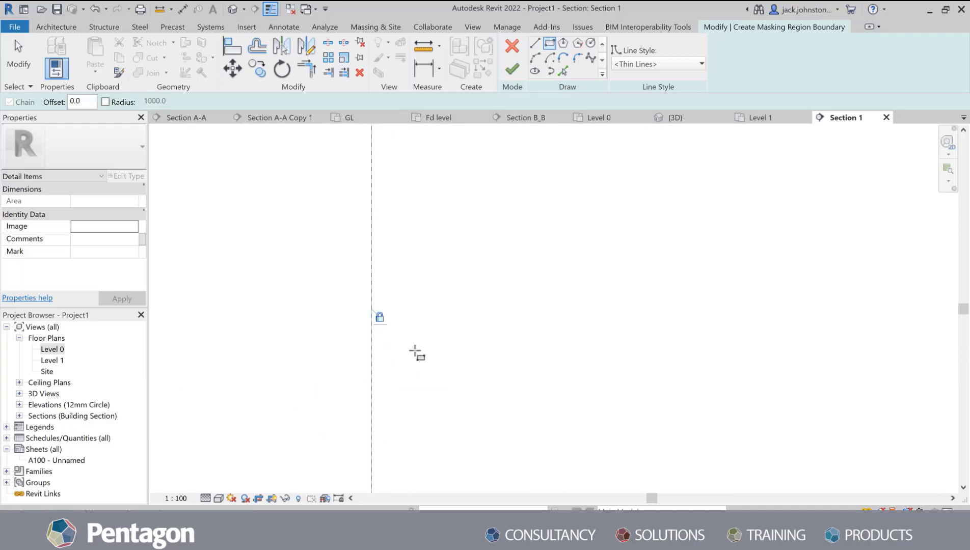
scroll(416, 354, "down", 3)
scroll(414, 357, "down", 6)
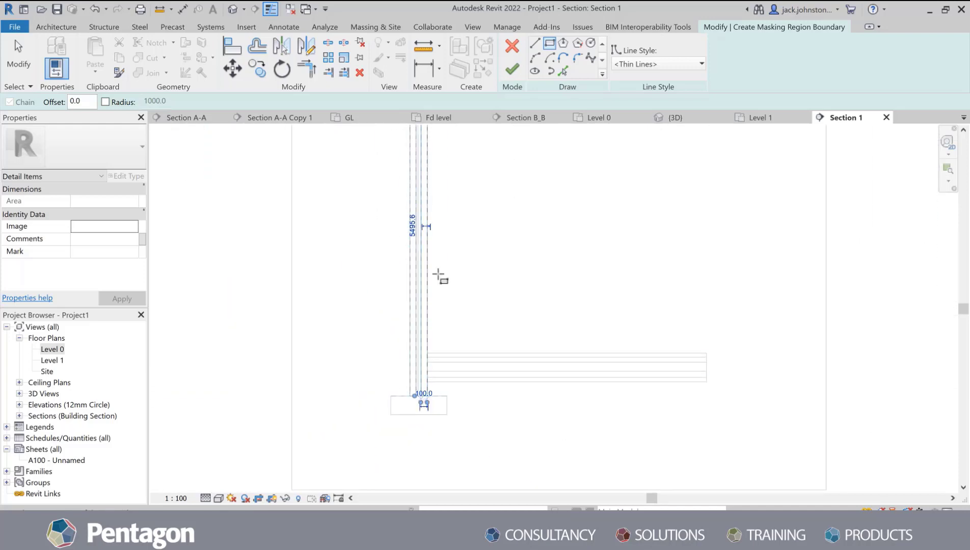
scroll(435, 241, "down", 2)
scroll(432, 256, "up", 7)
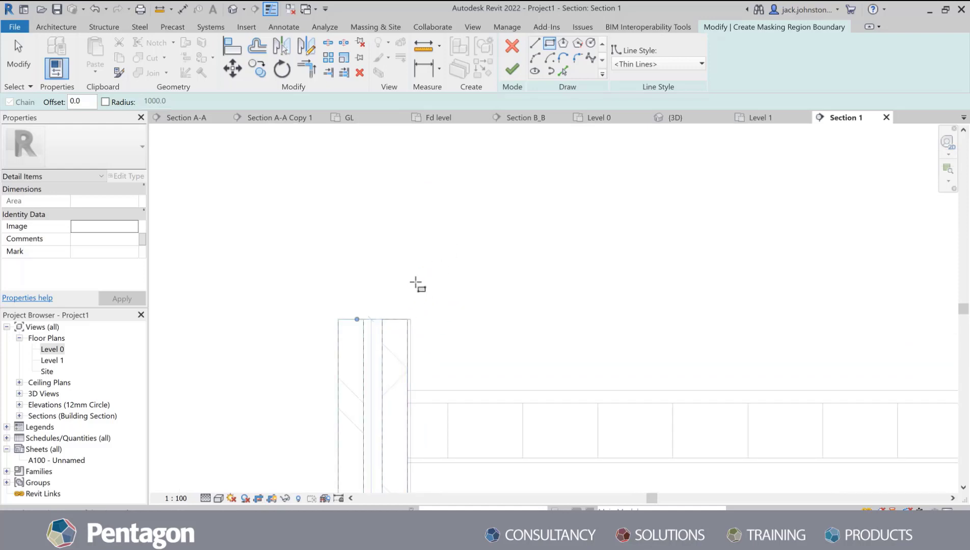
scroll(416, 283, "down", 4)
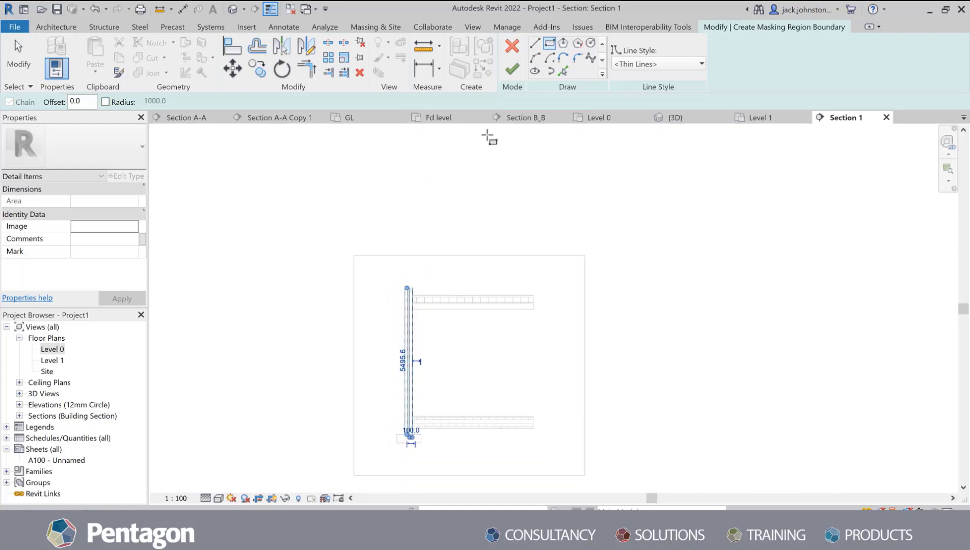
Finish the masking region covering the wall's outer and inner leaves and deselect it.
left_click(513, 70)
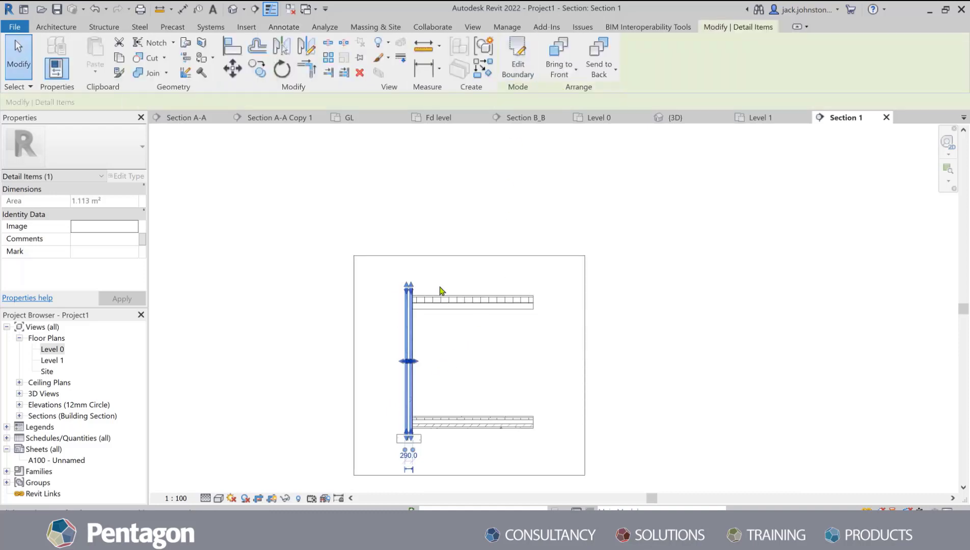
key("Escape")
Stretch the wall's top edge down and back up in the section, leaving its unconnected height at 5995.6 mm.
scroll(417, 324, "up", 6)
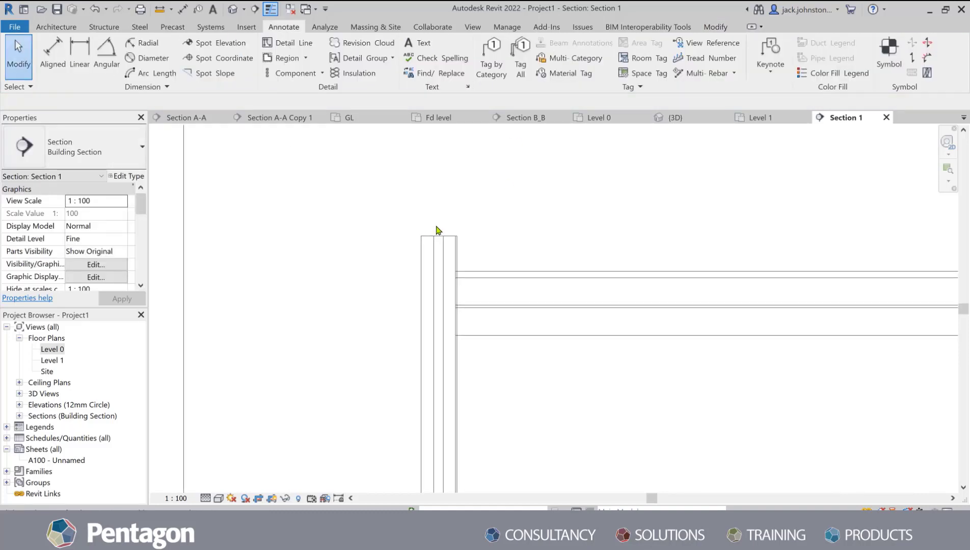
scroll(436, 231, "up", 1)
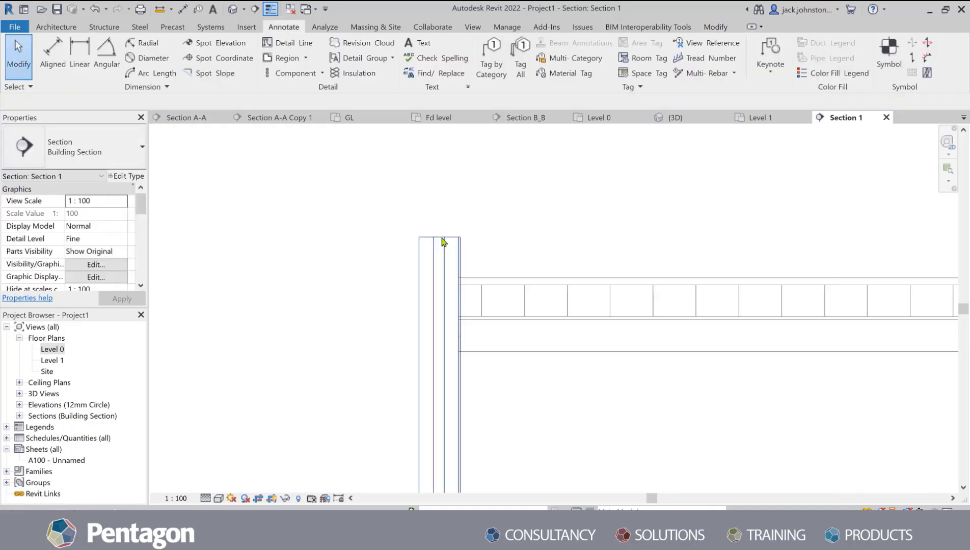
left_click(441, 243)
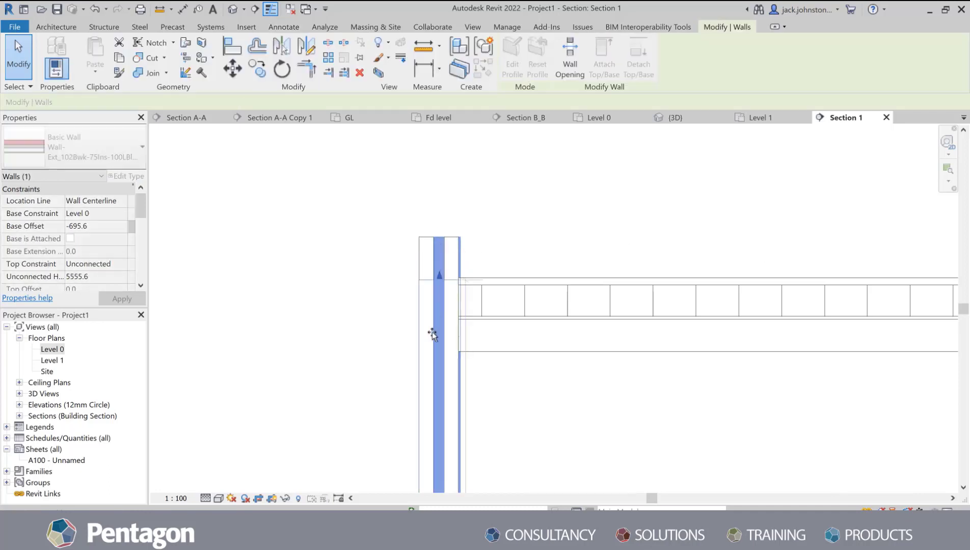
left_click_drag(434, 399, 450, 211)
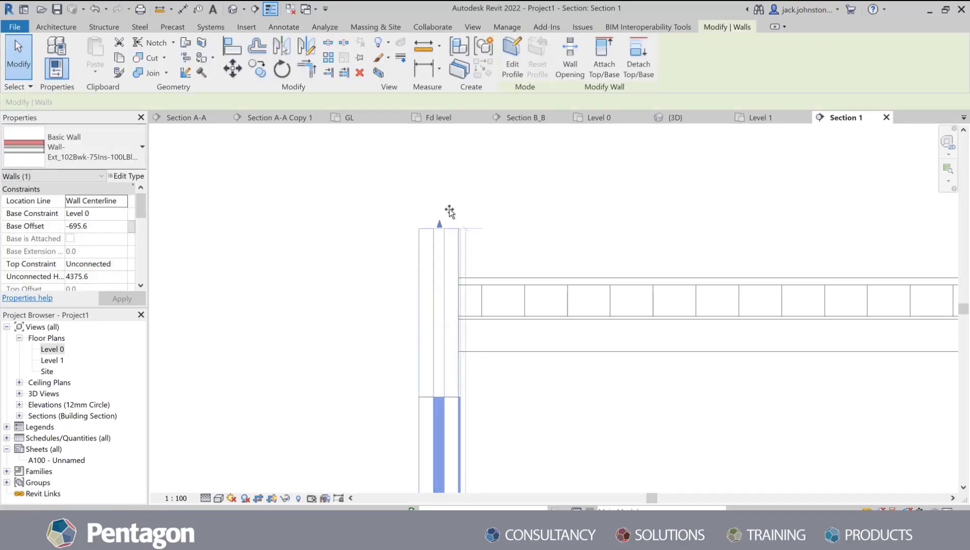
left_click_drag(449, 175, 450, 162)
scroll(450, 208, "down", 4)
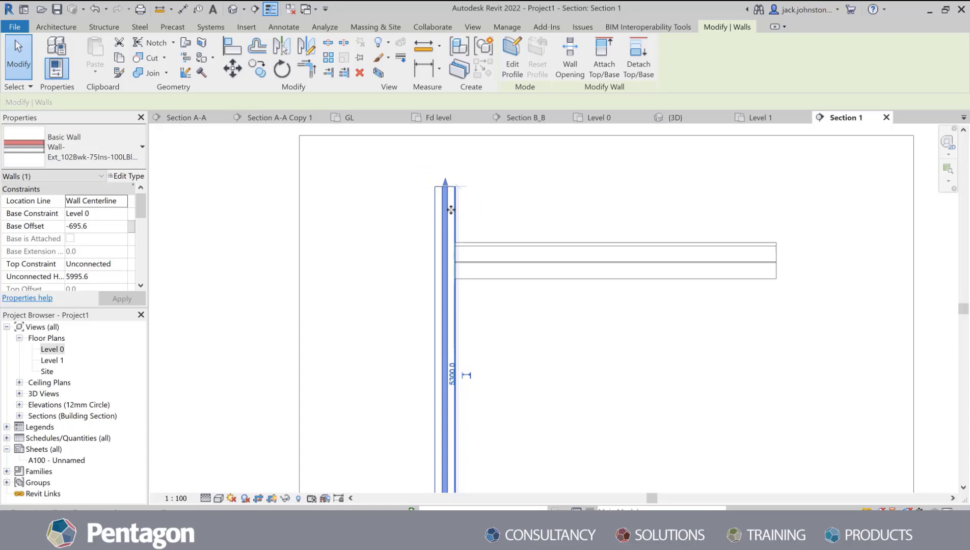
left_click(510, 308)
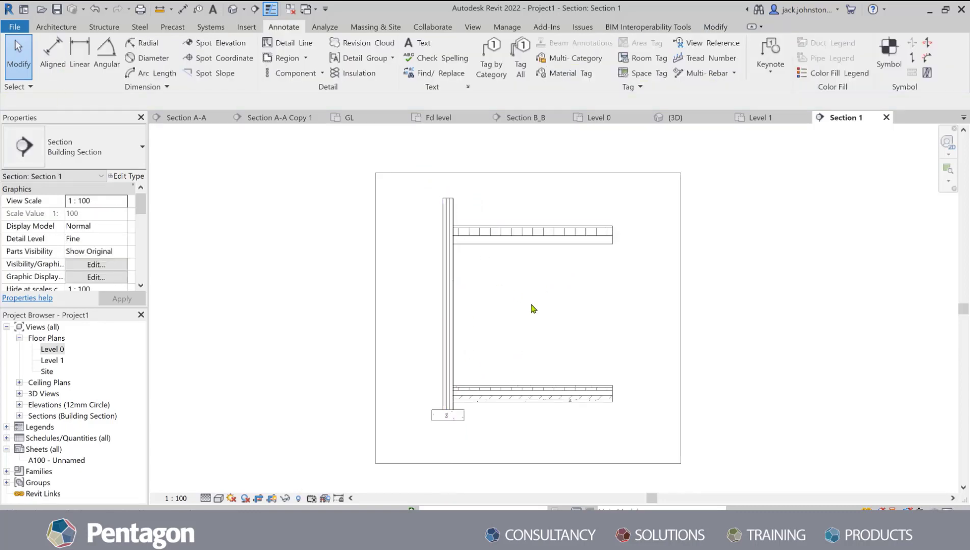
left_click(306, 58)
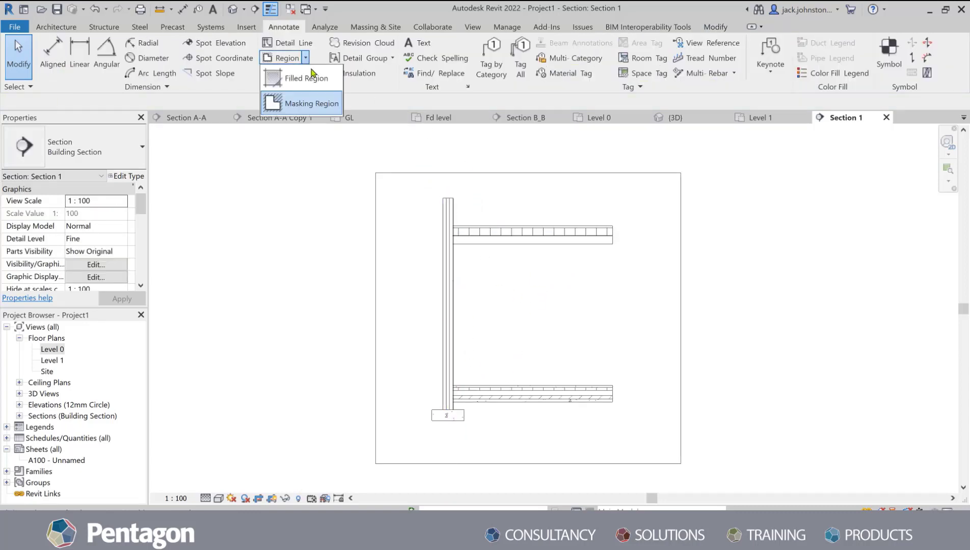
left_click(307, 78)
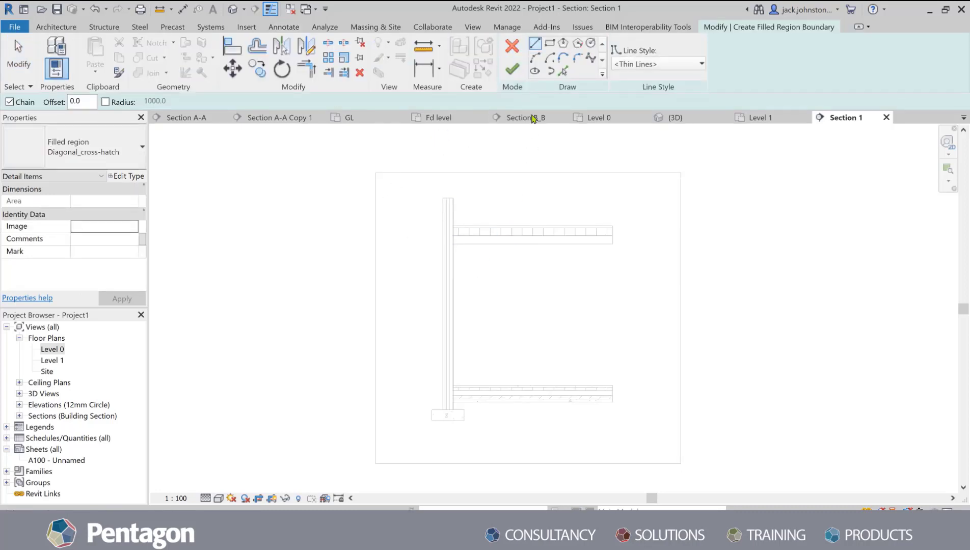
left_click(513, 47)
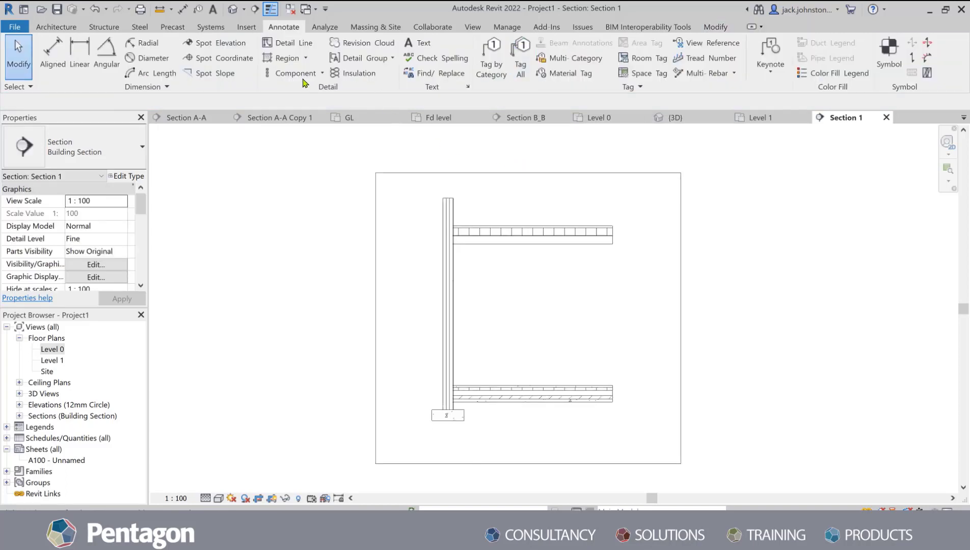
Place a Brickwork - Section repeating detail about 5960 mm long along the wall's outer leaf, from the footing up to the wall top.
left_click(322, 73)
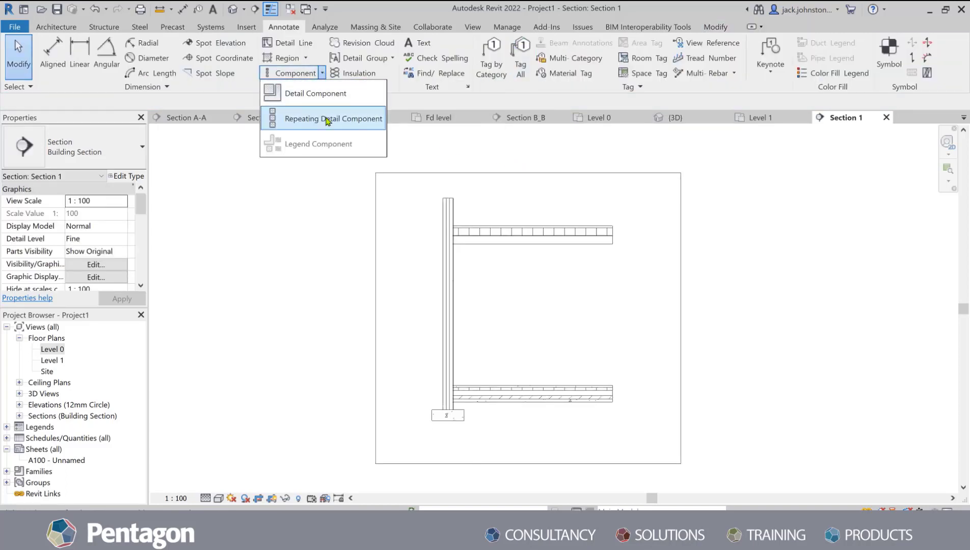
left_click(327, 121)
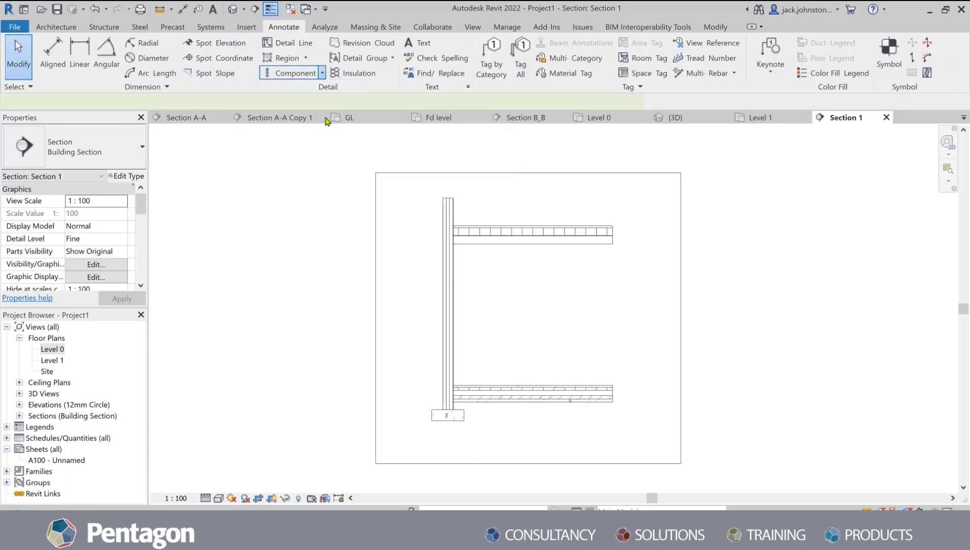
left_click(138, 160)
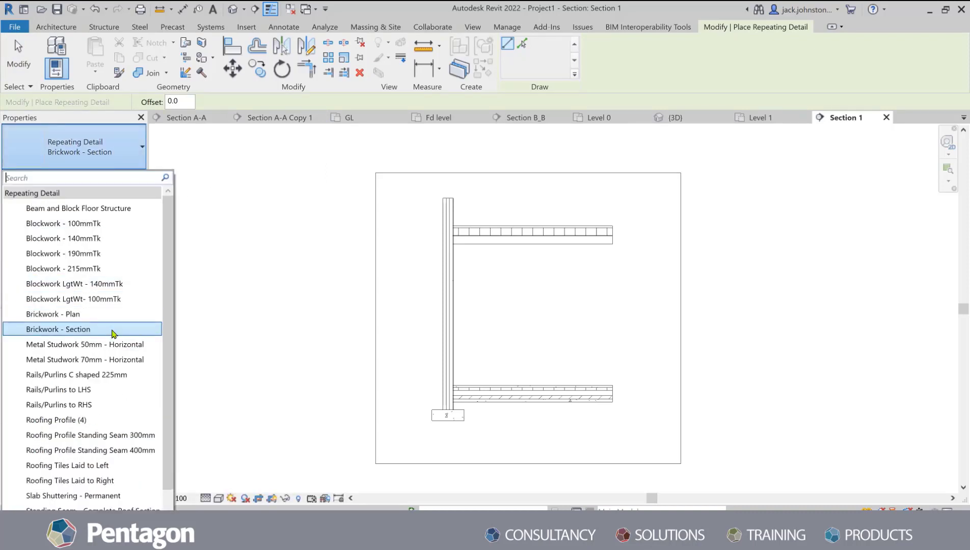
scroll(112, 334, "down", 3)
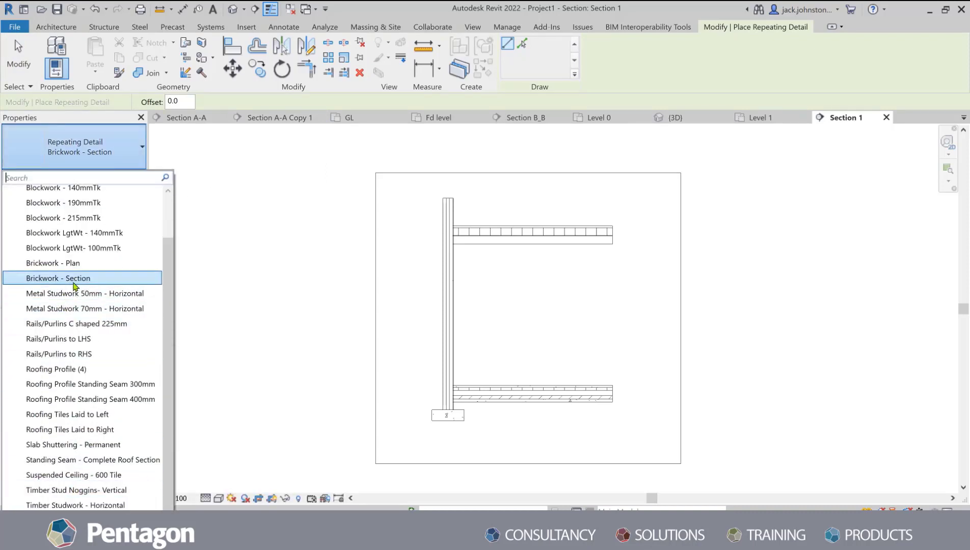
scroll(56, 320, "up", 2)
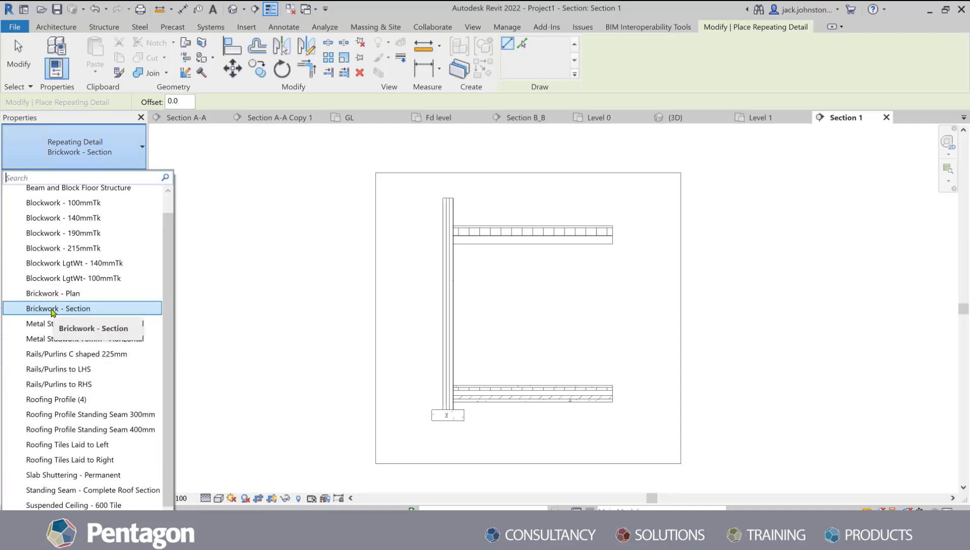
left_click(52, 309)
scroll(458, 415, "up", 3)
scroll(459, 415, "up", 3)
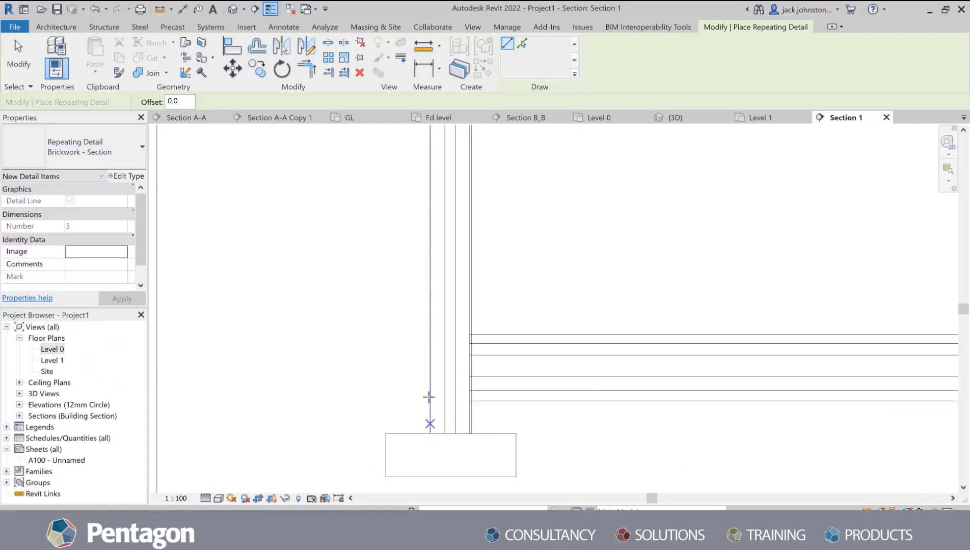
left_click(432, 430)
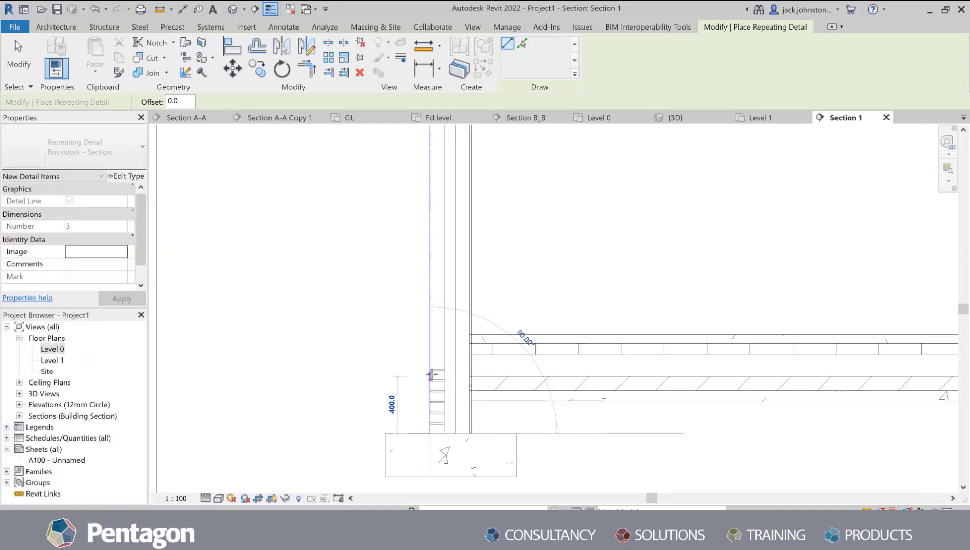
scroll(433, 387, "down", 5)
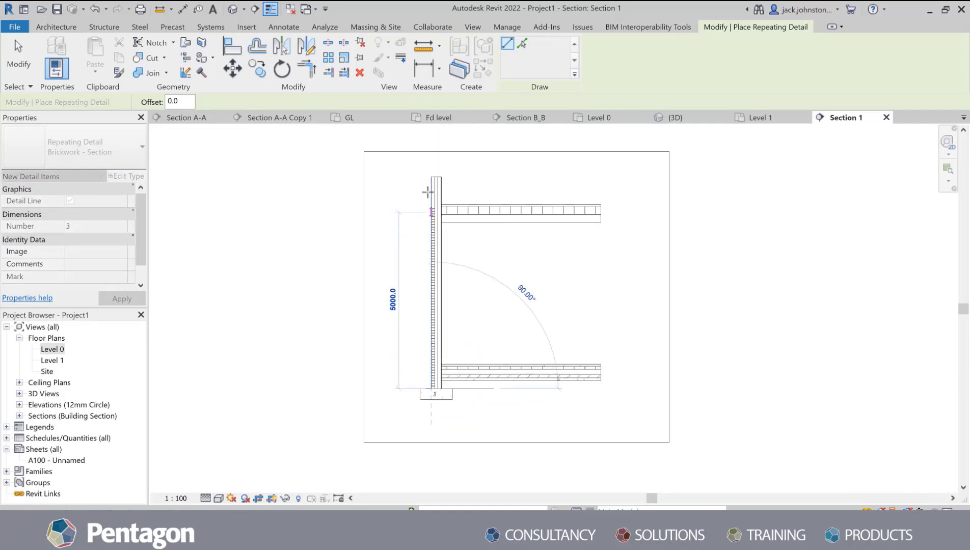
scroll(430, 184, "up", 5)
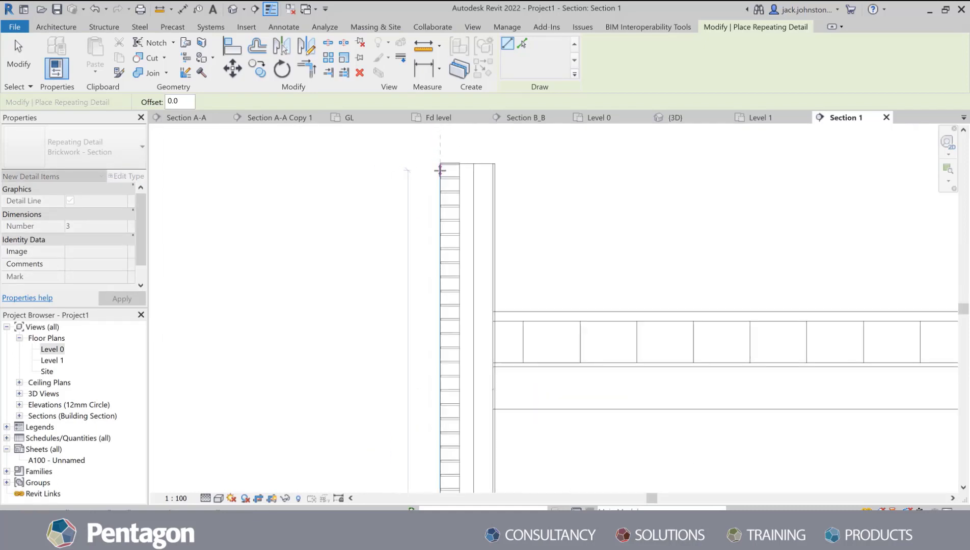
left_click(440, 170)
Place a Blockwork - 100mmTk repeating detail about 5960 mm long along the wall's inner leaf, from the footing up to the wall top.
scroll(440, 170, "down", 5)
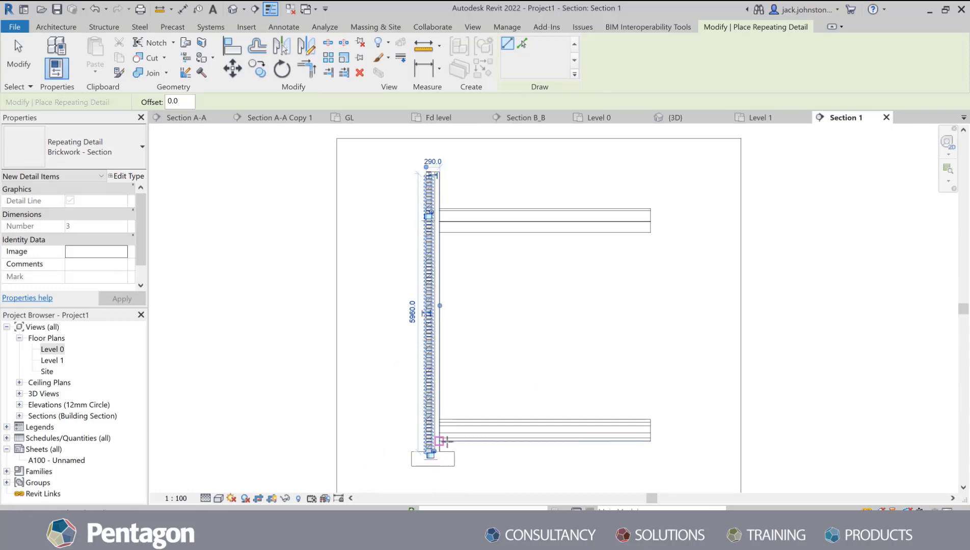
left_click(112, 147)
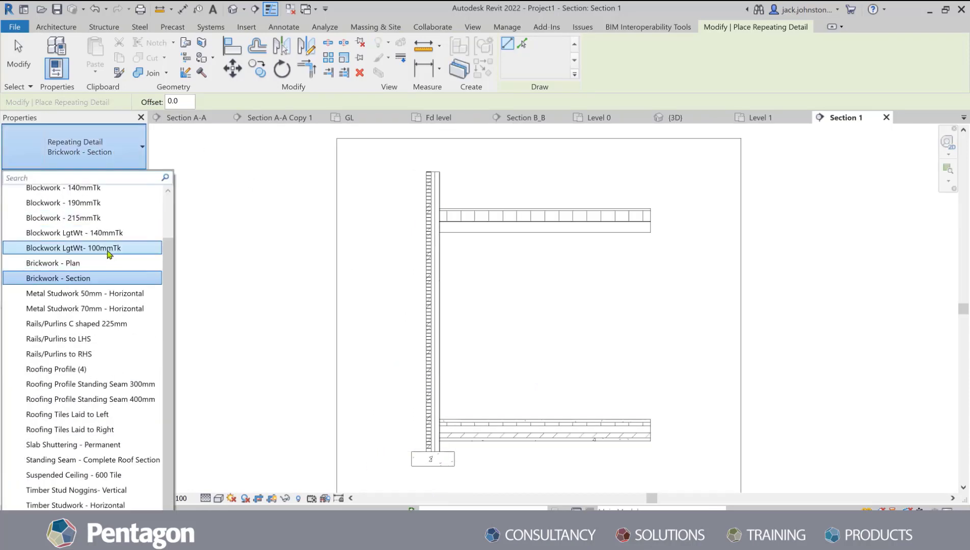
scroll(110, 253, "up", 2)
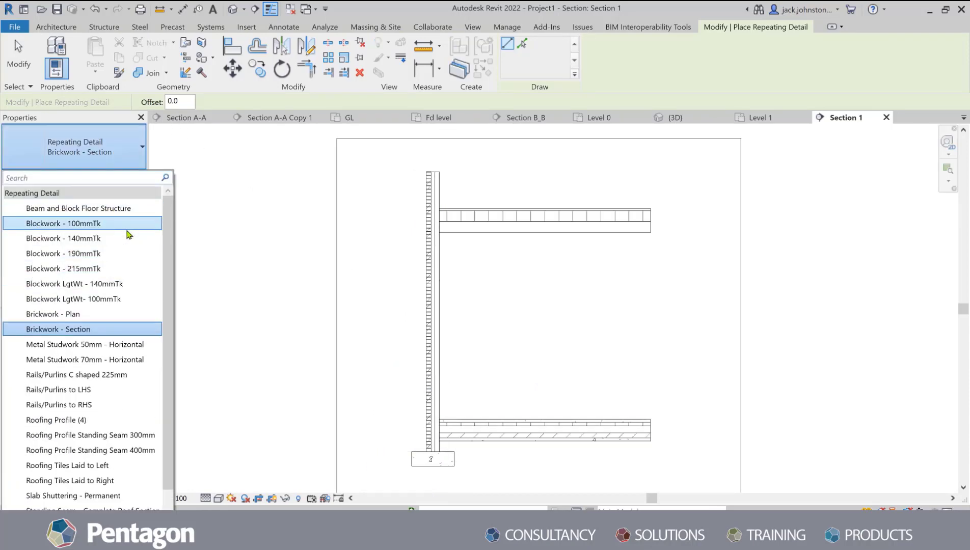
left_click(86, 227)
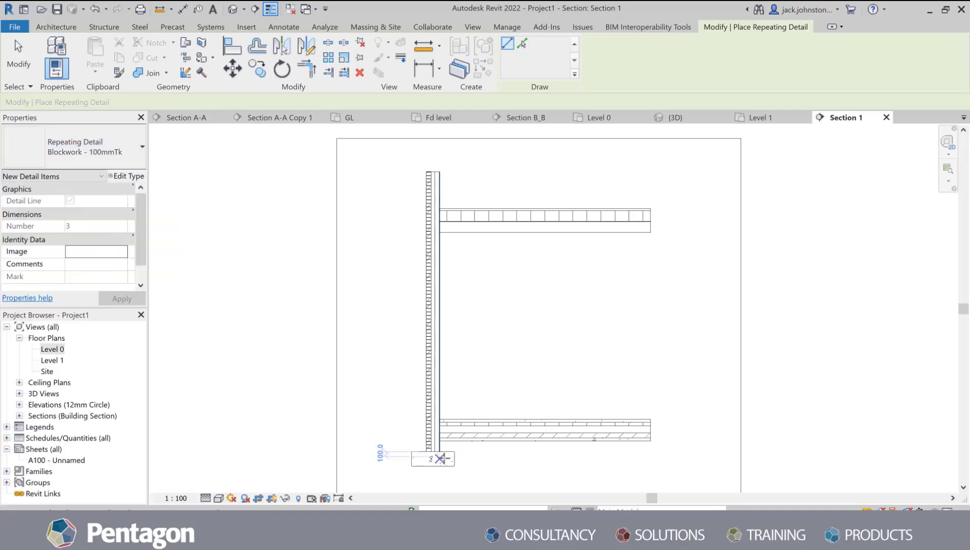
scroll(440, 458, "up", 5)
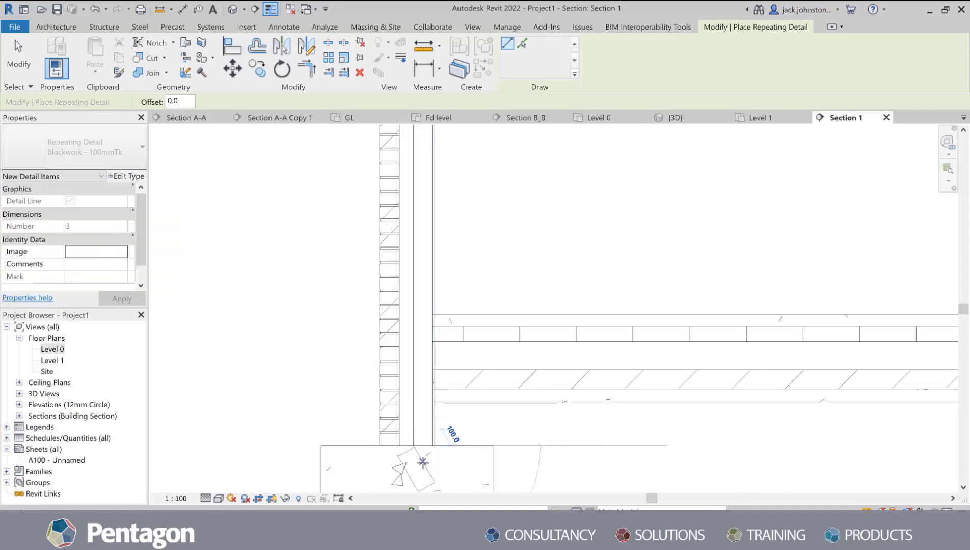
scroll(422, 462, "down", 5)
scroll(423, 249, "up", 4)
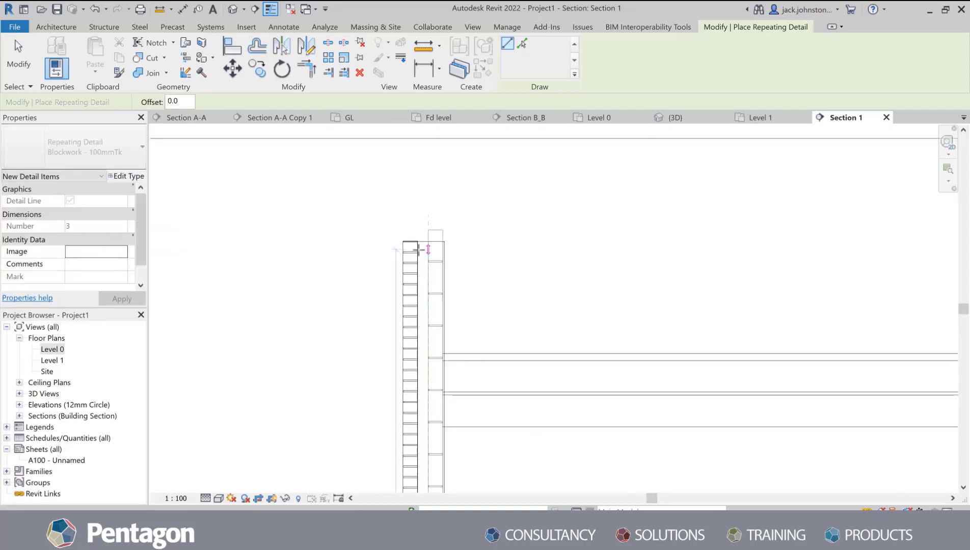
scroll(423, 250, "up", 2)
left_click(434, 237)
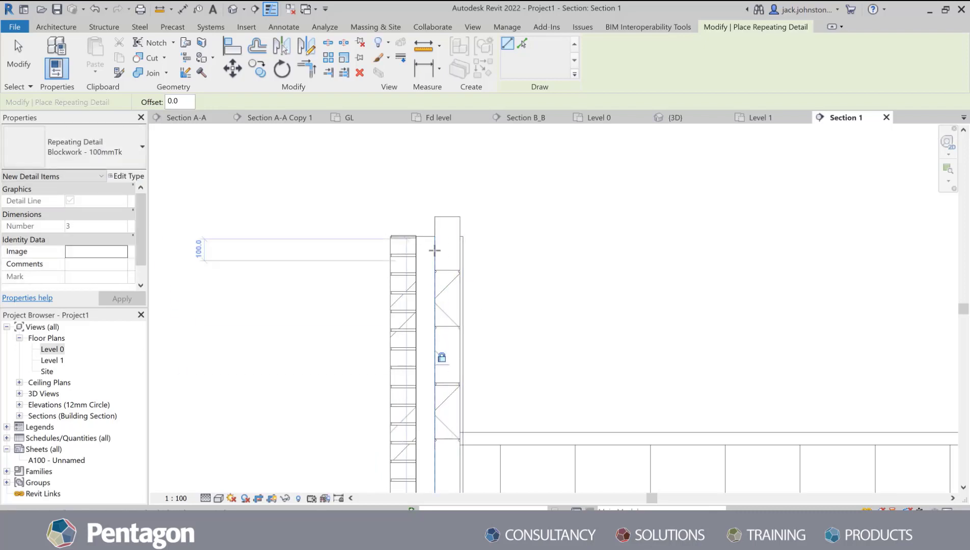
Examine the blockwork detail's ends at the footing and the wall top, and leave the repeating detail command.
scroll(440, 402, "down", 4)
scroll(451, 400, "down", 2)
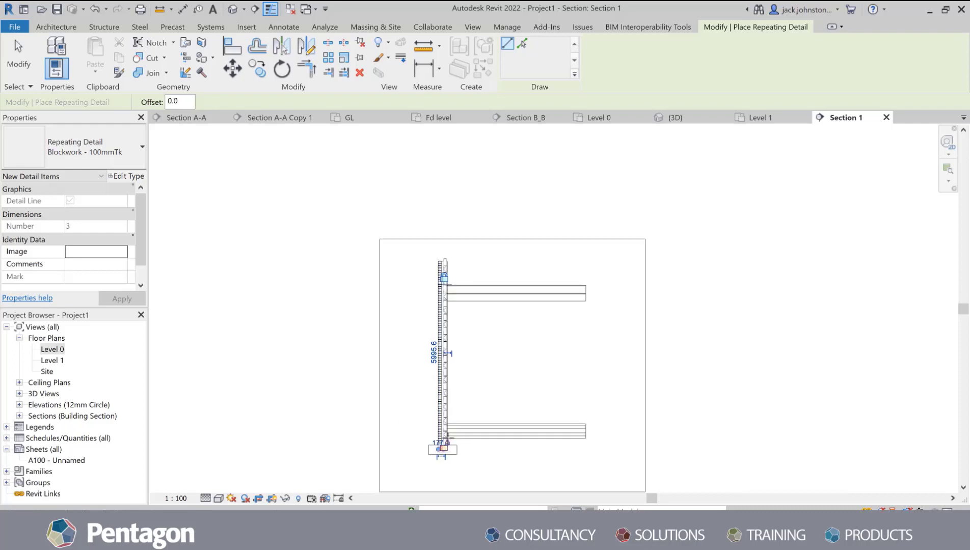
scroll(443, 461, "up", 6)
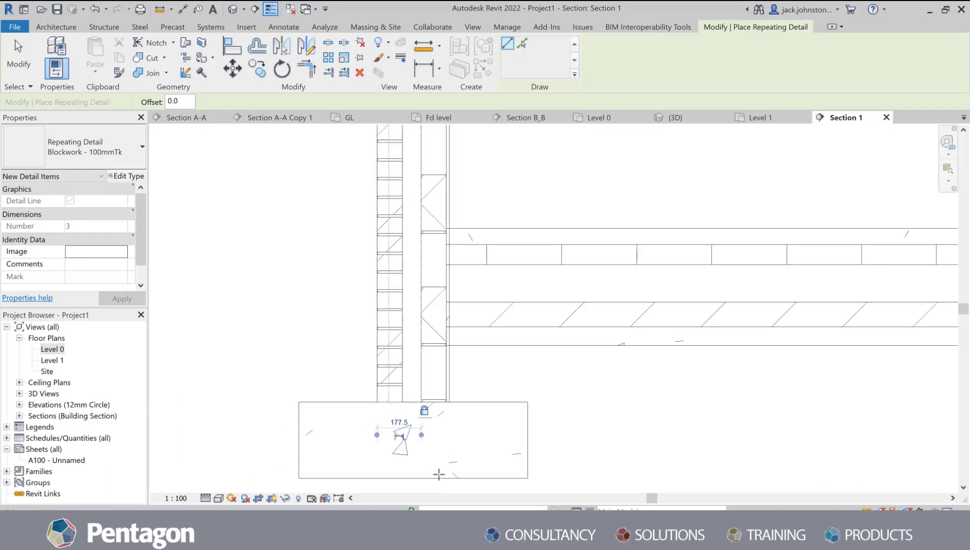
left_click(438, 474)
scroll(438, 474, "down", 4)
scroll(440, 298, "up", 4)
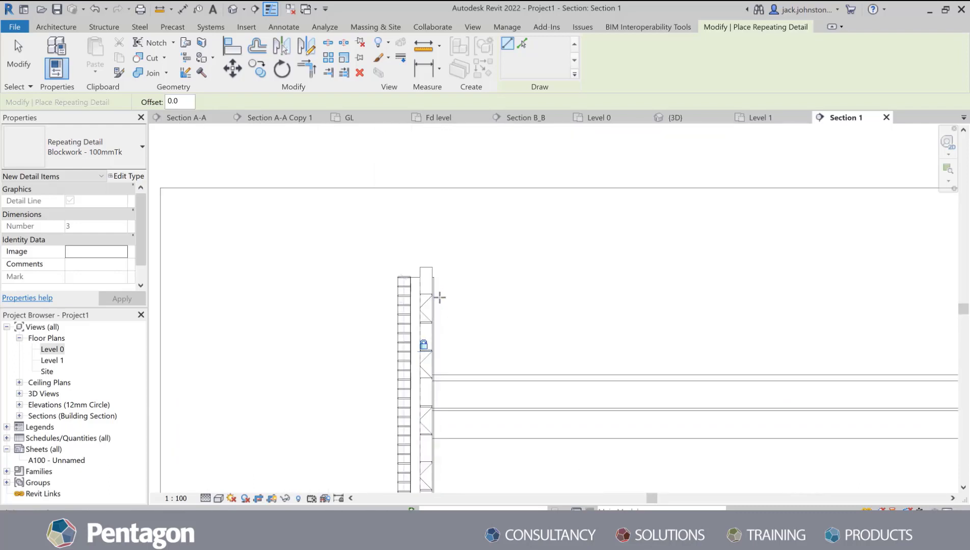
scroll(433, 285, "up", 3)
left_click(425, 237)
key("Escape")
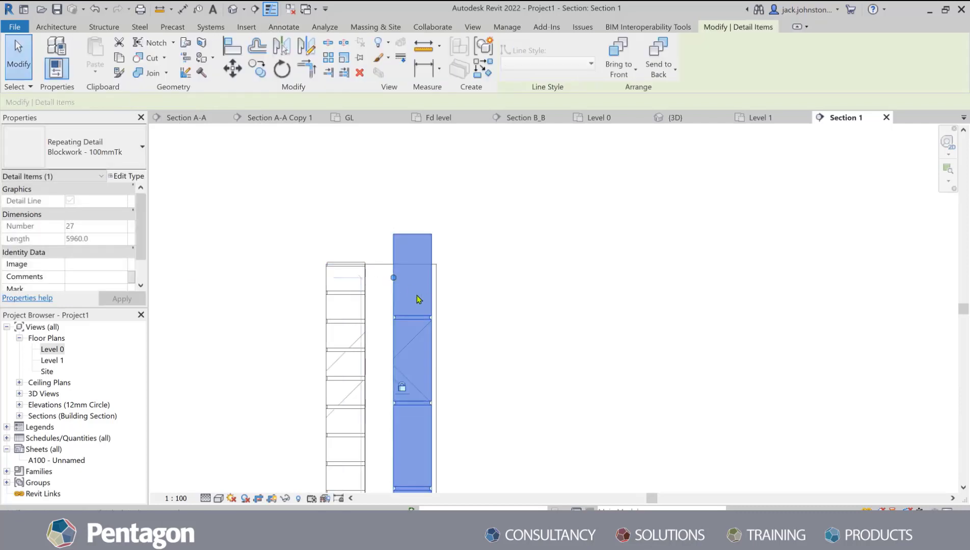
key("Escape")
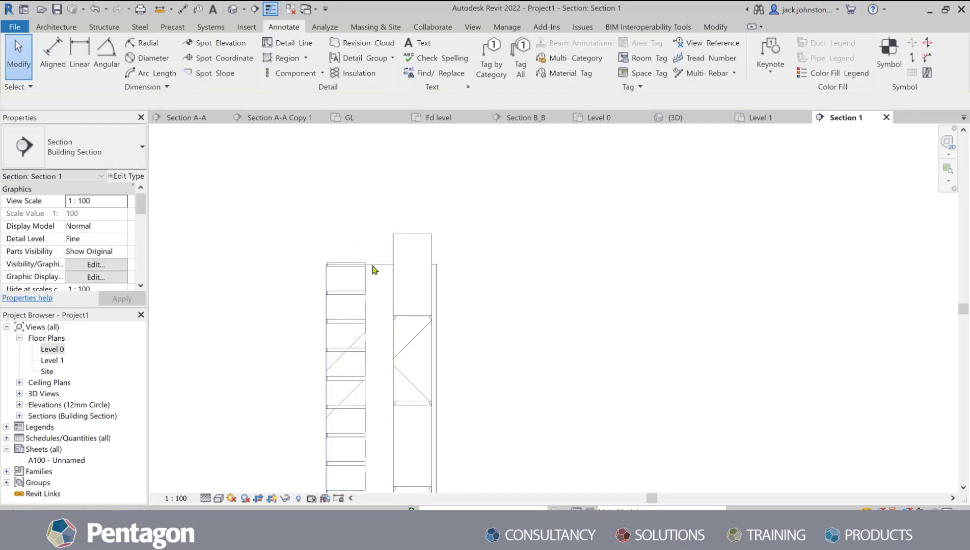
Move the wall sideways away from the floors to test which repeating details follow it, and undo the move.
scroll(389, 257, "down", 5)
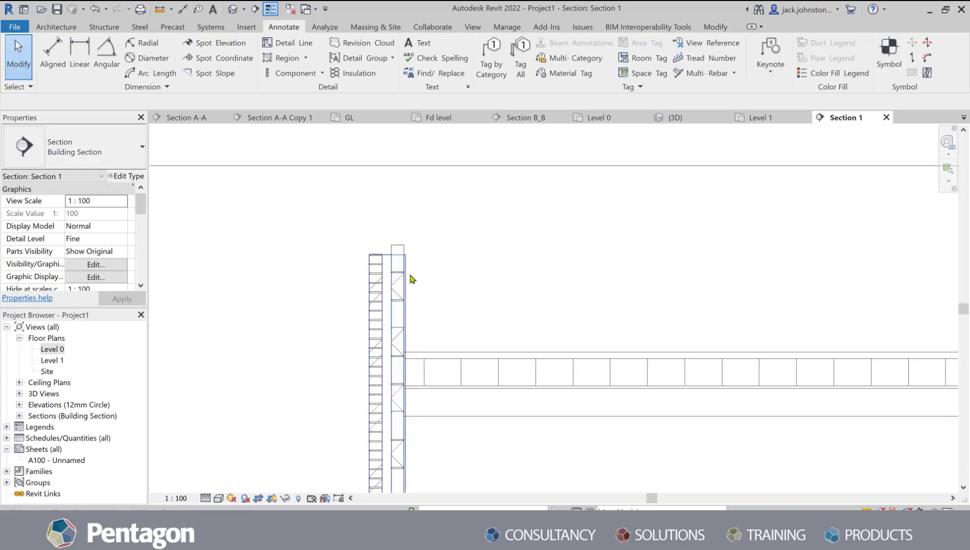
scroll(392, 310, "down", 5)
scroll(392, 418, "down", 2)
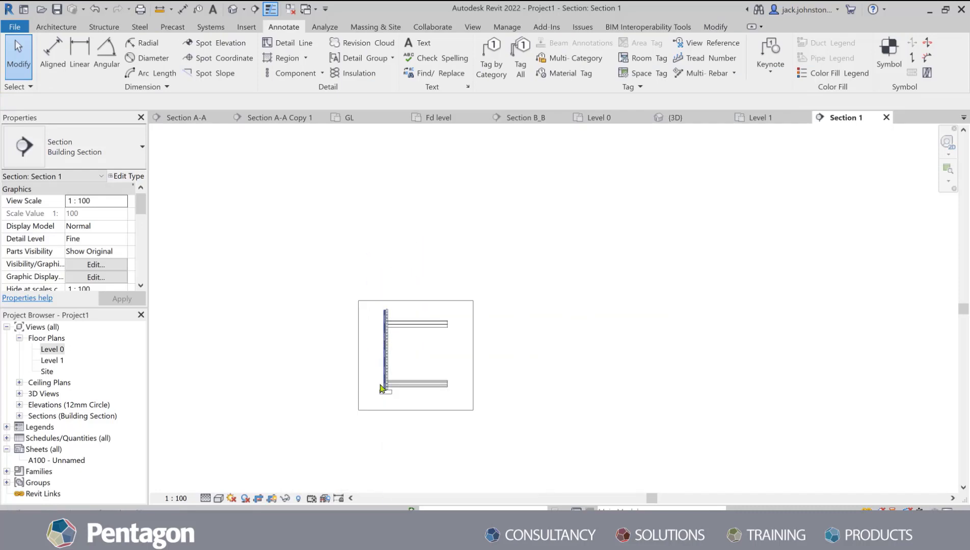
scroll(387, 400, "up", 8)
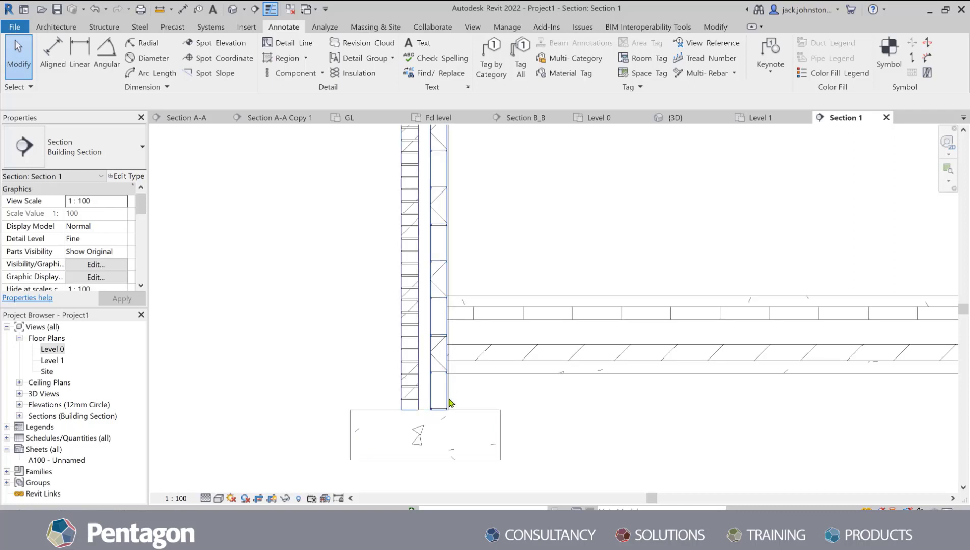
left_click(438, 409)
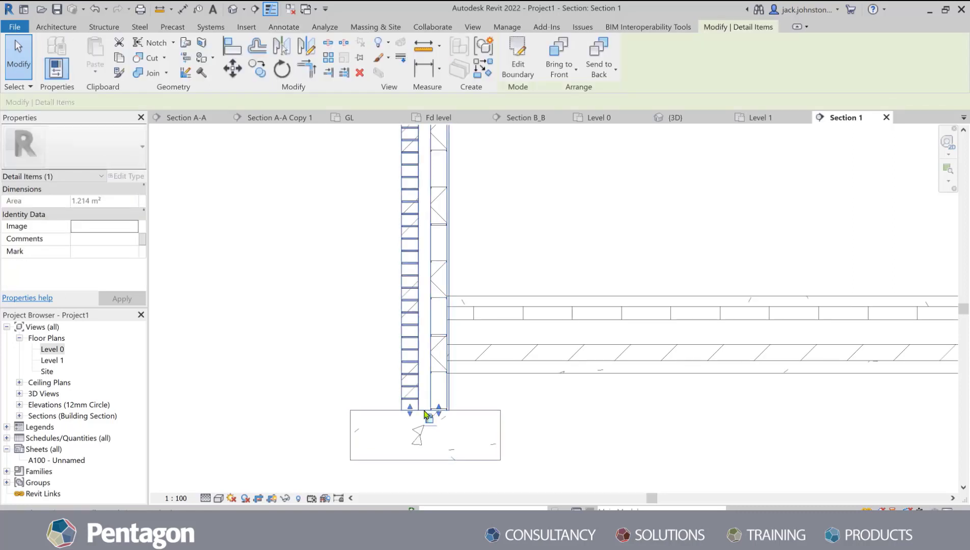
left_click(426, 413)
scroll(426, 377, "down", 4)
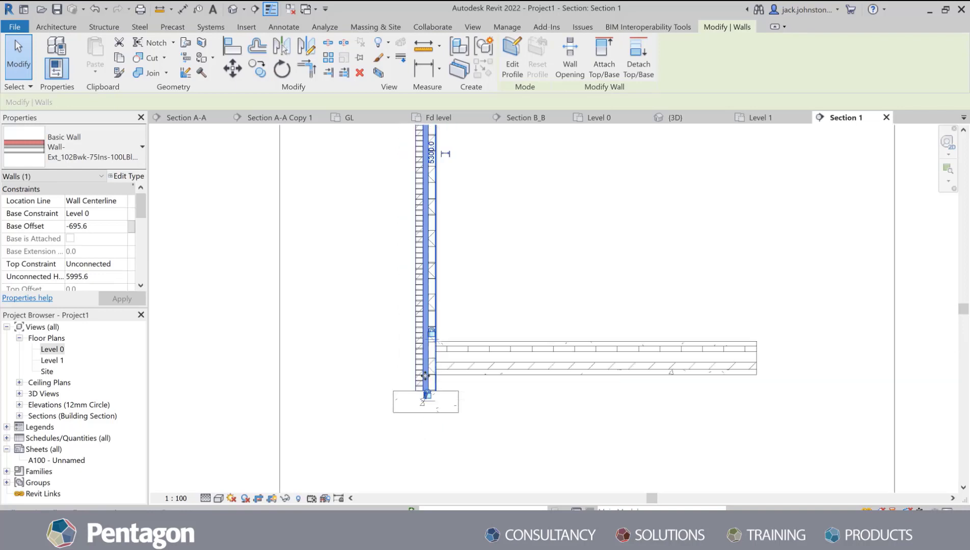
left_click_drag(426, 376, 364, 376)
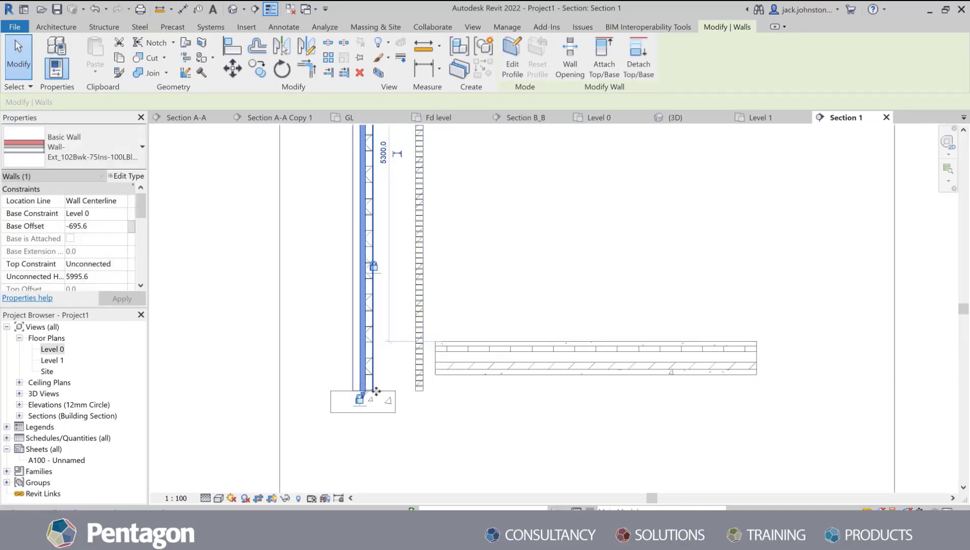
scroll(382, 401, "down", 1)
scroll(384, 404, "down", 1)
key("Escape")
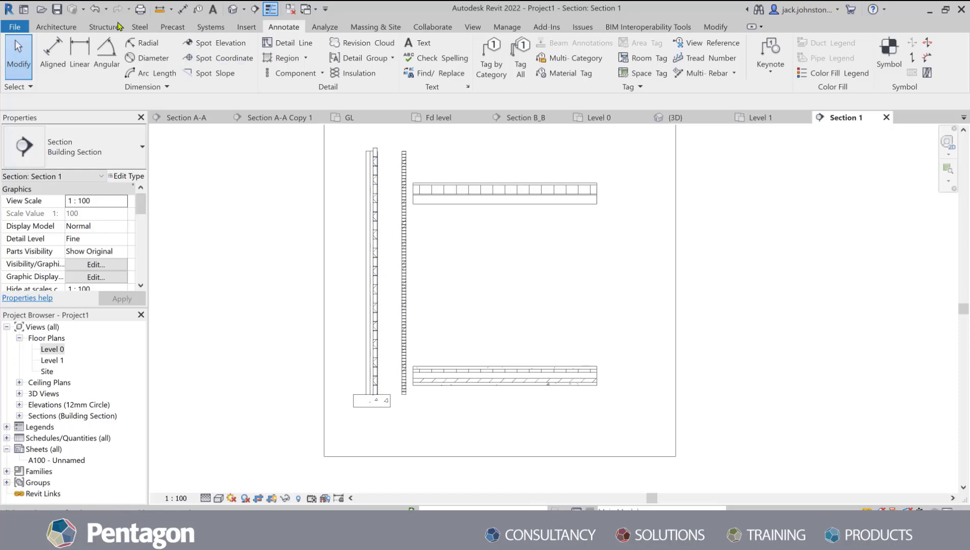
left_click(101, 14)
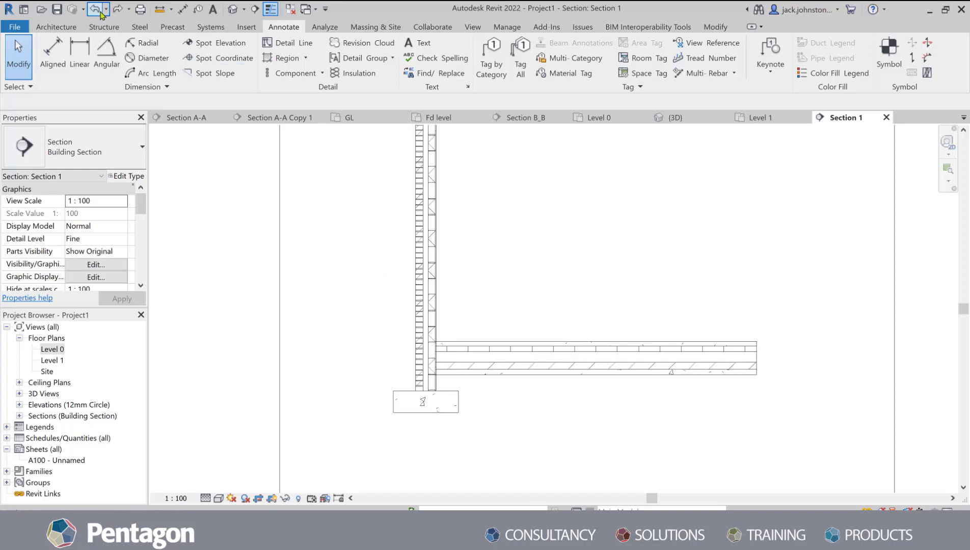
Align the brickwork repeating detail with the wall's outer leaf and lock the alignment.
left_click(422, 330)
scroll(431, 382, "down", 3)
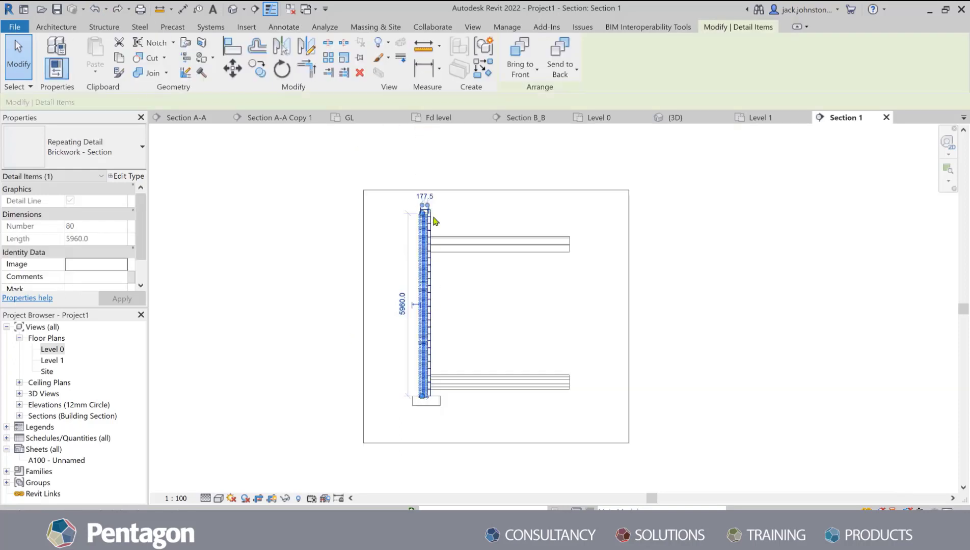
scroll(382, 330, "up", 2)
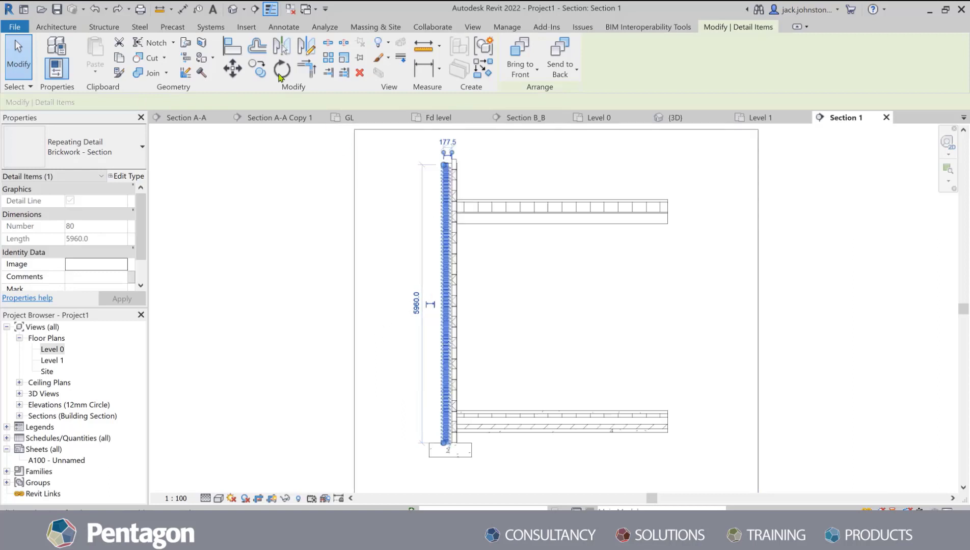
left_click(240, 55)
scroll(441, 316, "up", 5)
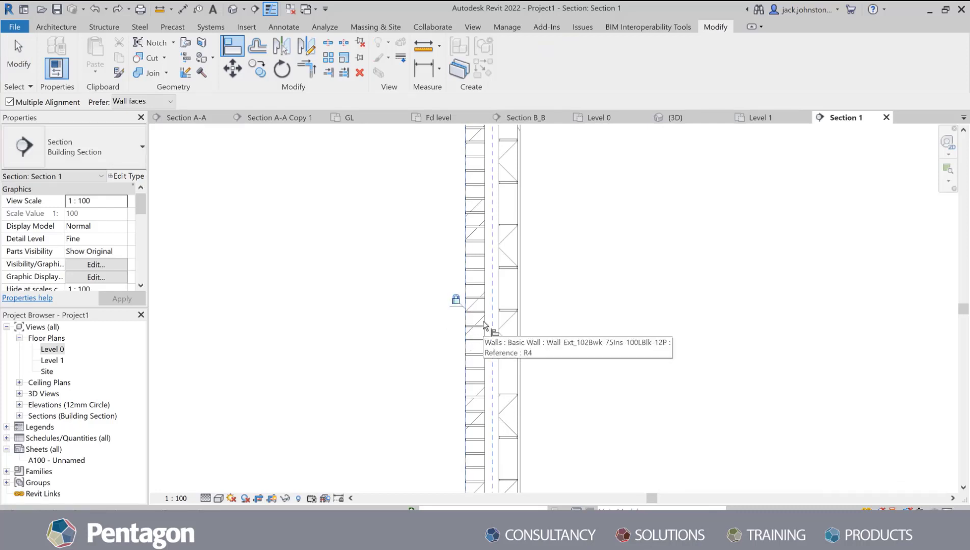
key("Tab")
scroll(441, 323, "down", 4)
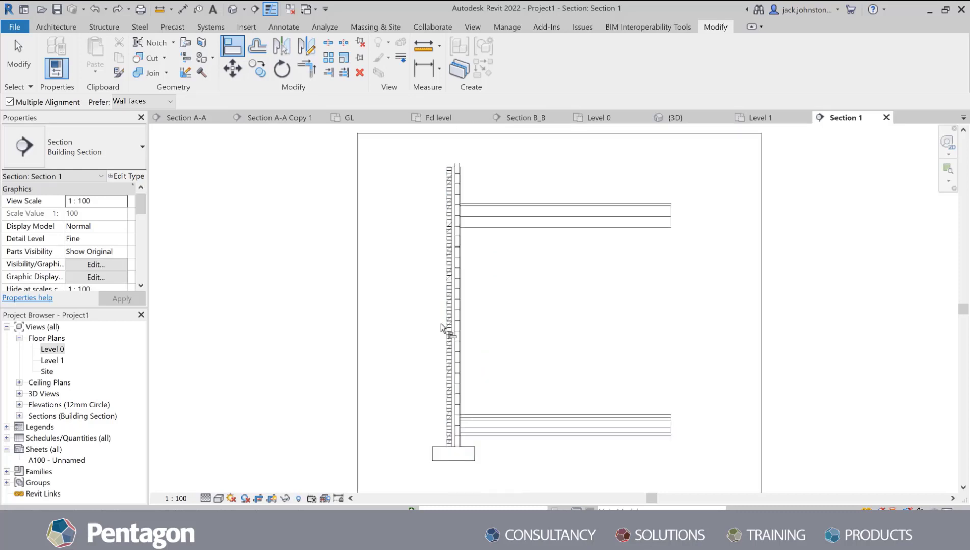
key("Escape")
Move the wall sideways with its locked brickwork and blockwork details as a test, and undo that move.
scroll(459, 436, "down", 2)
scroll(459, 443, "up", 6)
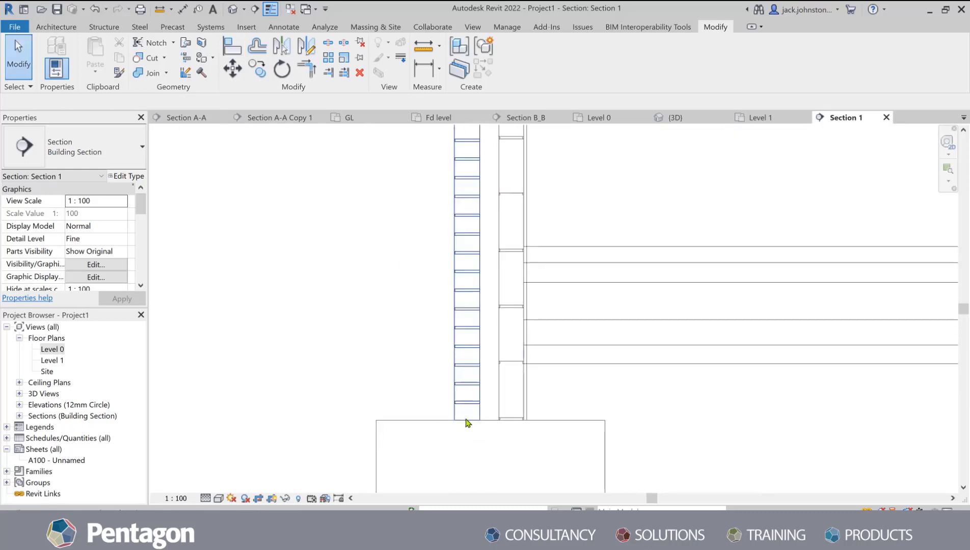
left_click(487, 423)
scroll(486, 422, "down", 4)
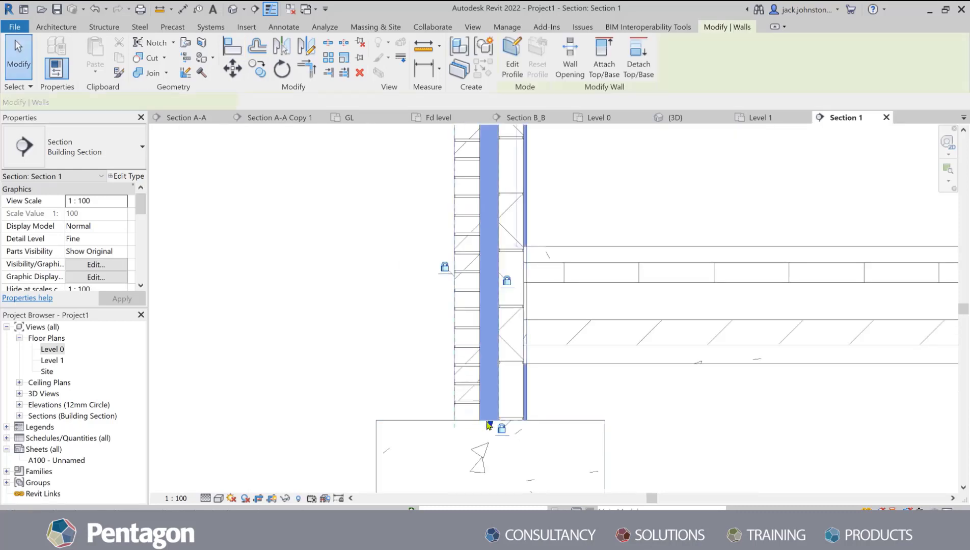
left_click_drag(474, 340, 362, 334)
scroll(406, 409, "down", 3)
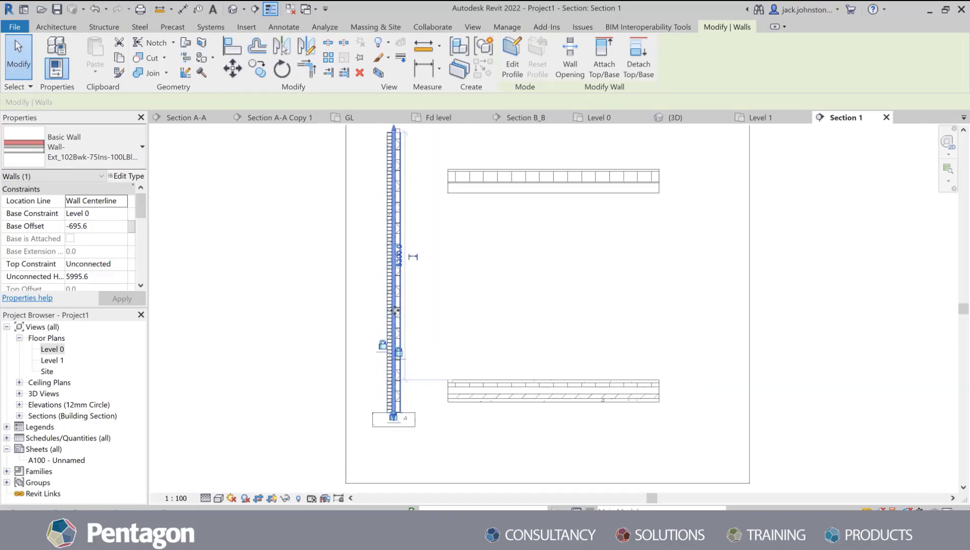
left_click(442, 331)
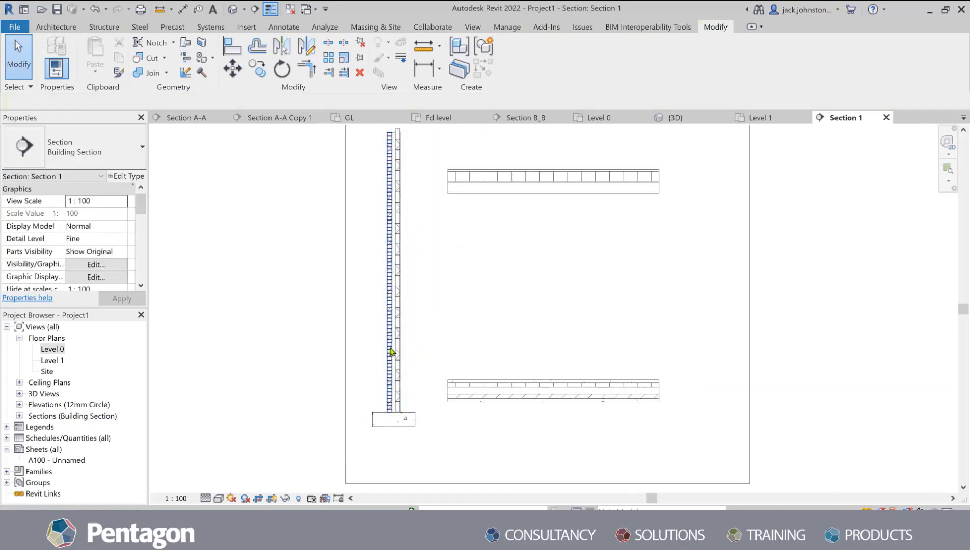
left_click(98, 13)
Place an 80 mm wide batt insulation line about 6000 mm long in the wall cavity, from the footing up to the wall top.
scroll(344, 340, "down", 2)
scroll(422, 380, "down", 2)
scroll(463, 251, "up", 3)
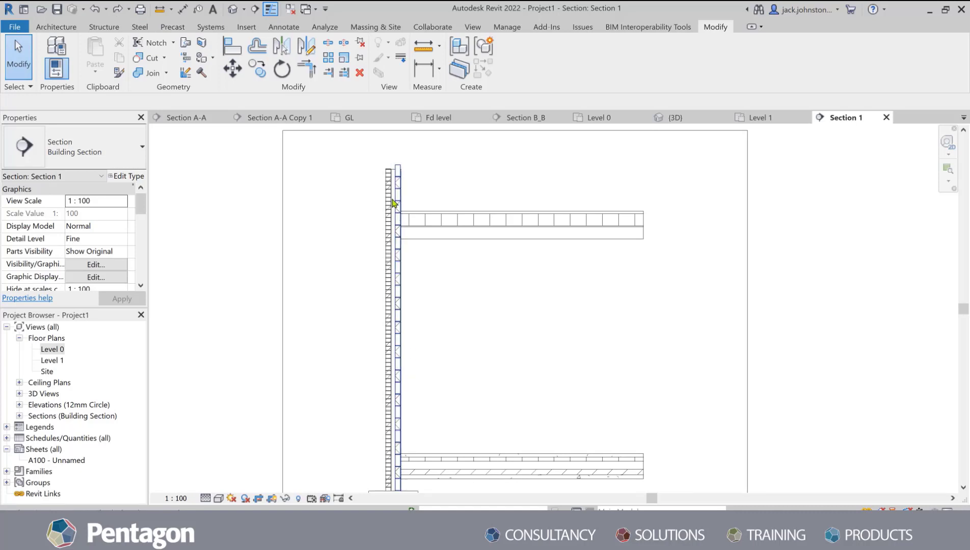
left_click(272, 30)
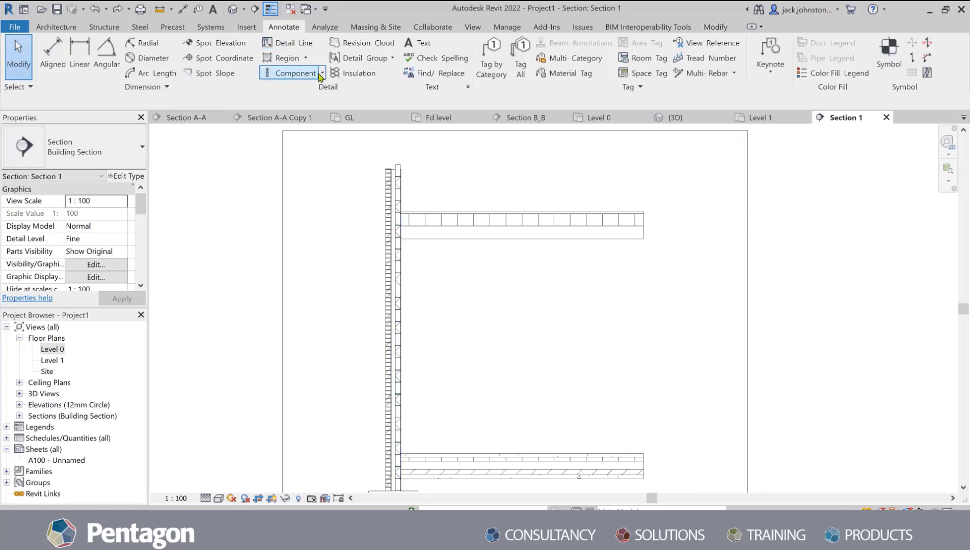
left_click(348, 71)
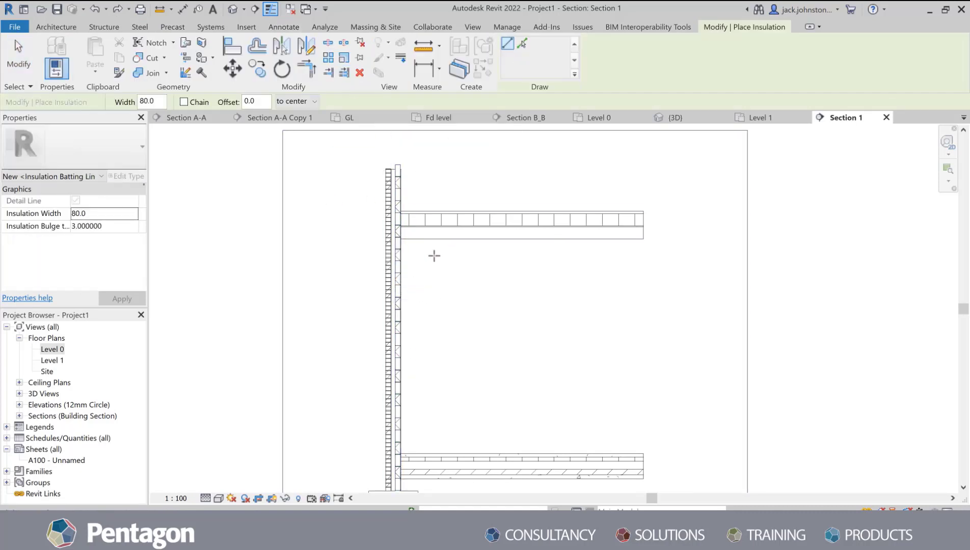
scroll(395, 186, "down", 2)
scroll(395, 423, "up", 5)
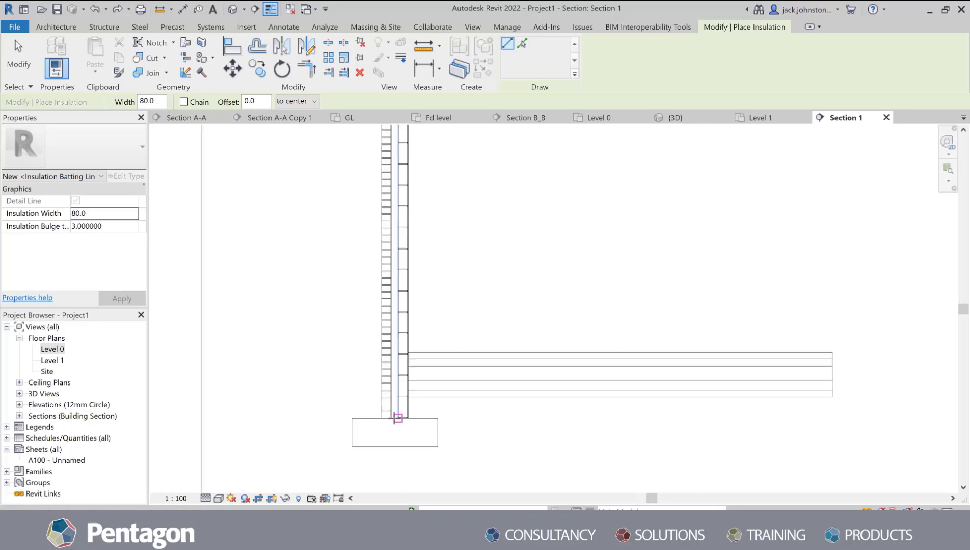
scroll(394, 423, "up", 4)
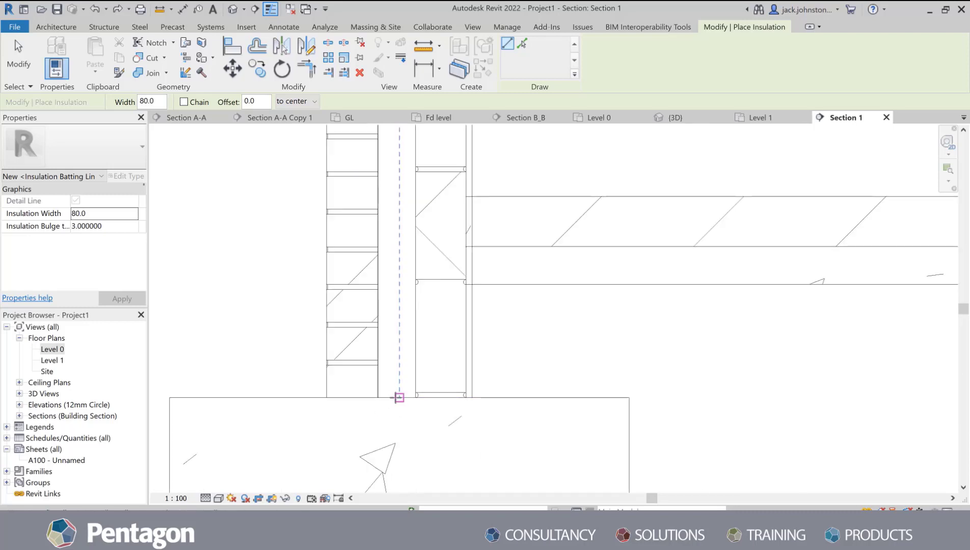
scroll(398, 397, "up", 4)
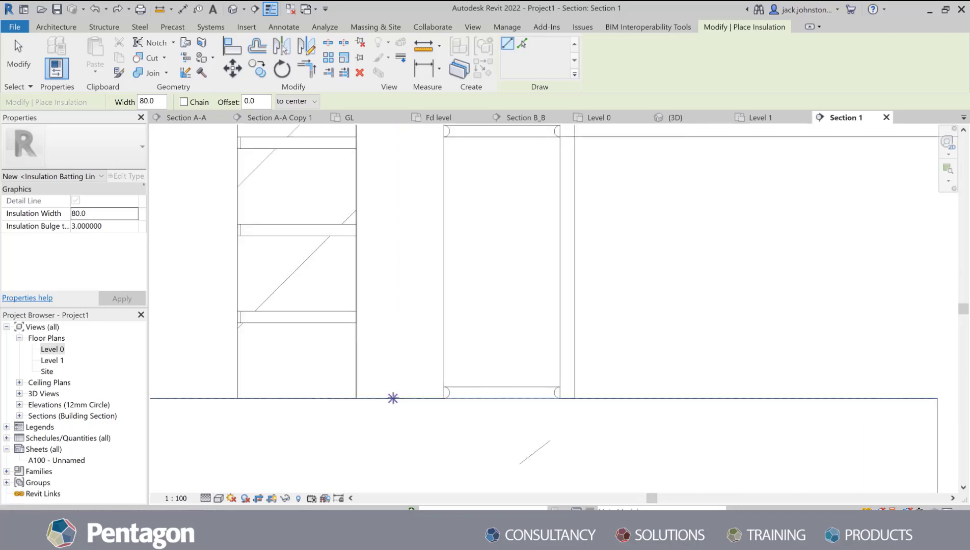
left_click(396, 399)
scroll(395, 377, "down", 5)
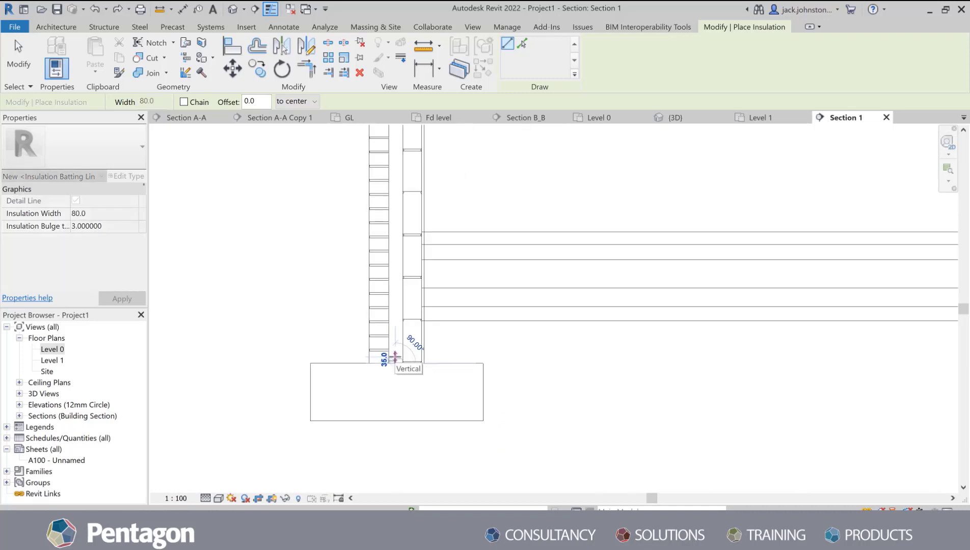
scroll(384, 238, "down", 4)
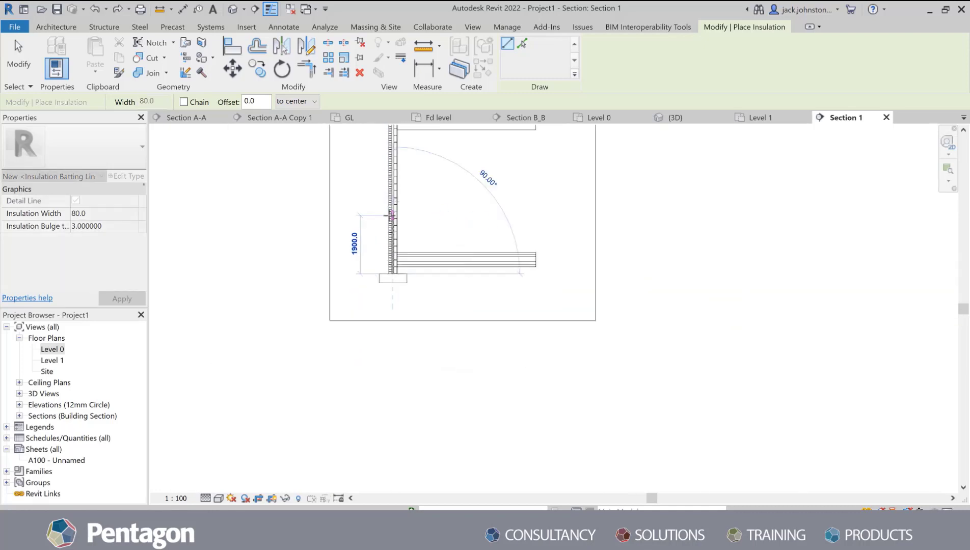
scroll(391, 235, "down", 2)
scroll(391, 214, "up", 7)
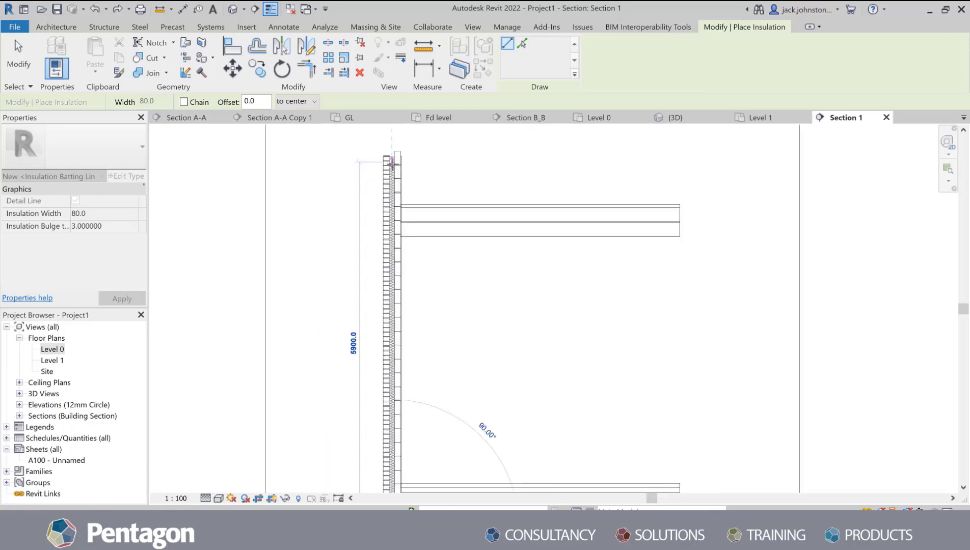
scroll(390, 164, "up", 2)
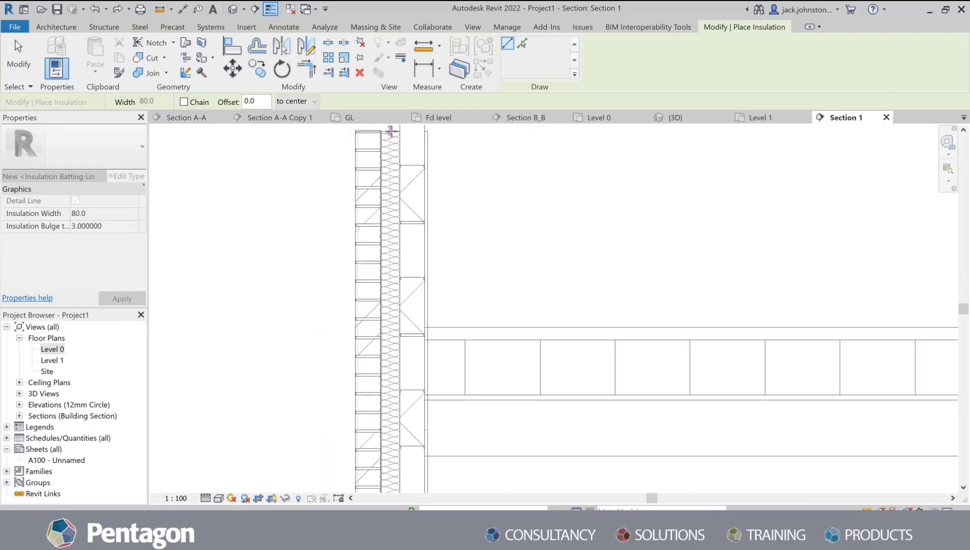
left_click(389, 131)
key("Escape")
Set the cavity insulation's width to 75 mm.
left_click(395, 217)
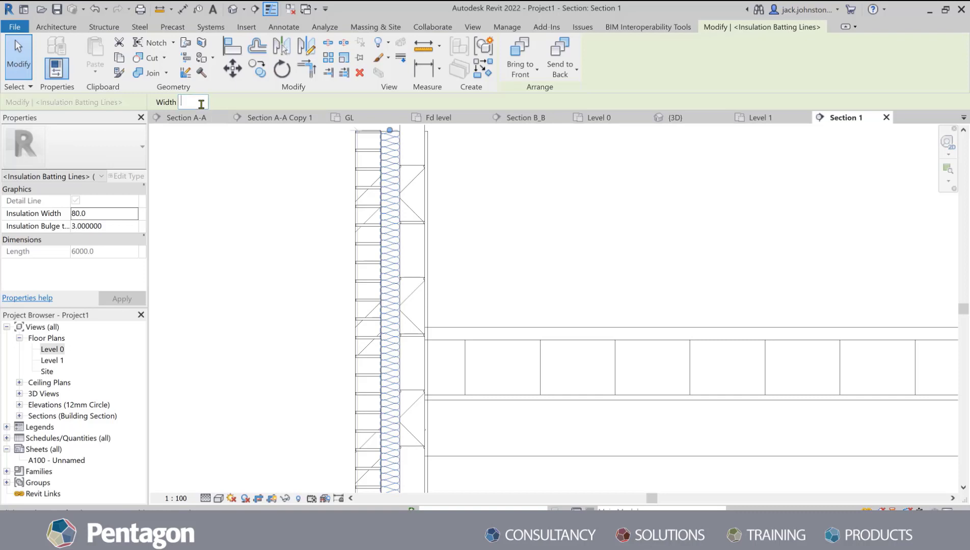
left_click(201, 104)
type("75")
key("Return")
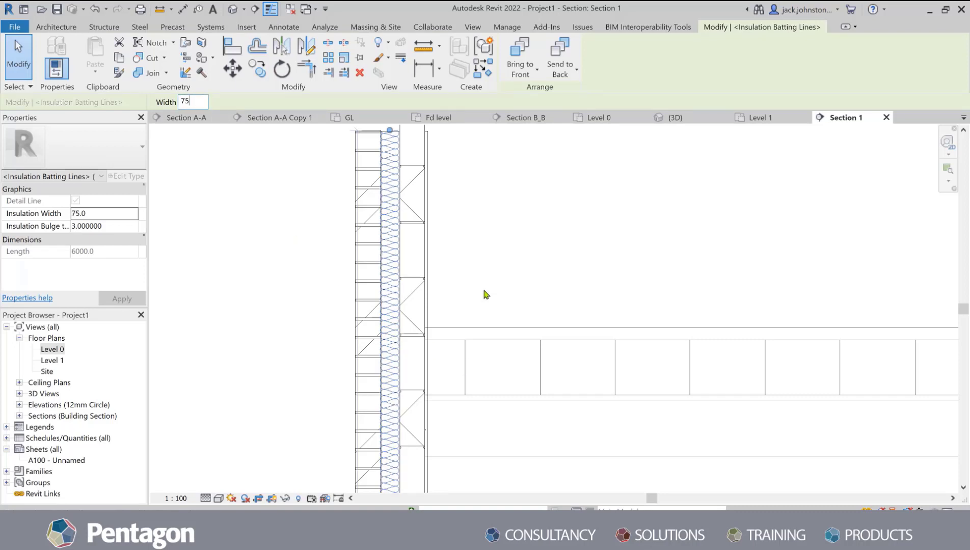
left_click(532, 205)
Sketch a rectangular masking region about 56 by 145 mm across the floor's top two layers where they meet the wall.
scroll(463, 217, "down", 5)
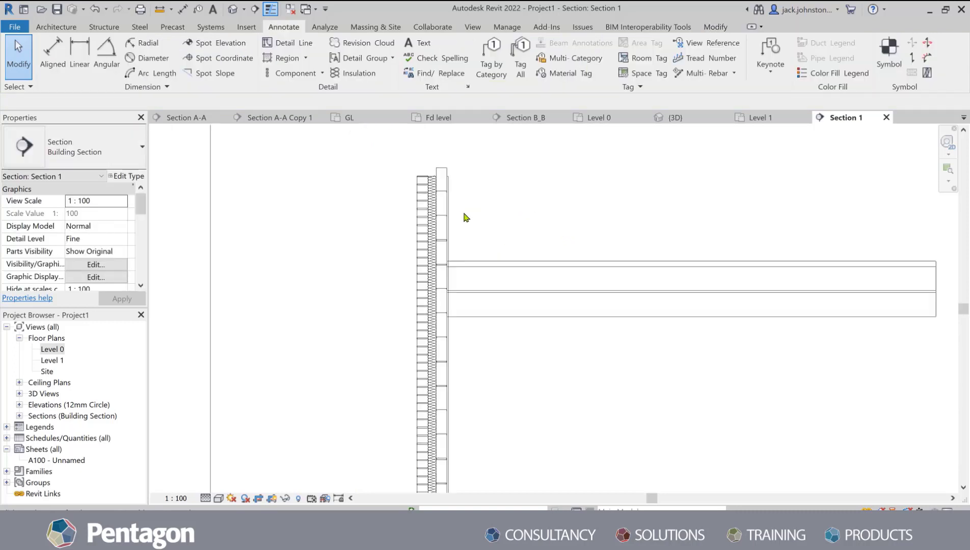
scroll(472, 372, "up", 6)
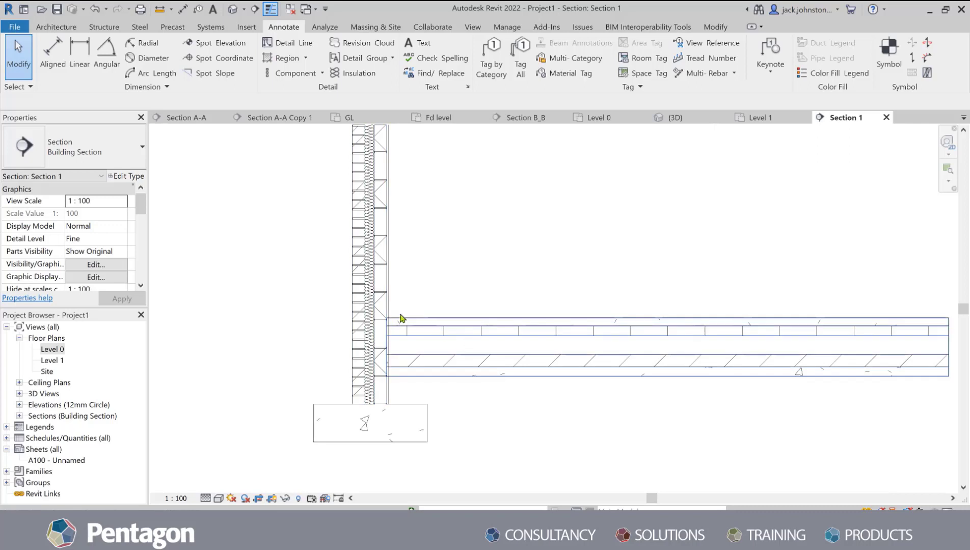
scroll(355, 353, "down", 2)
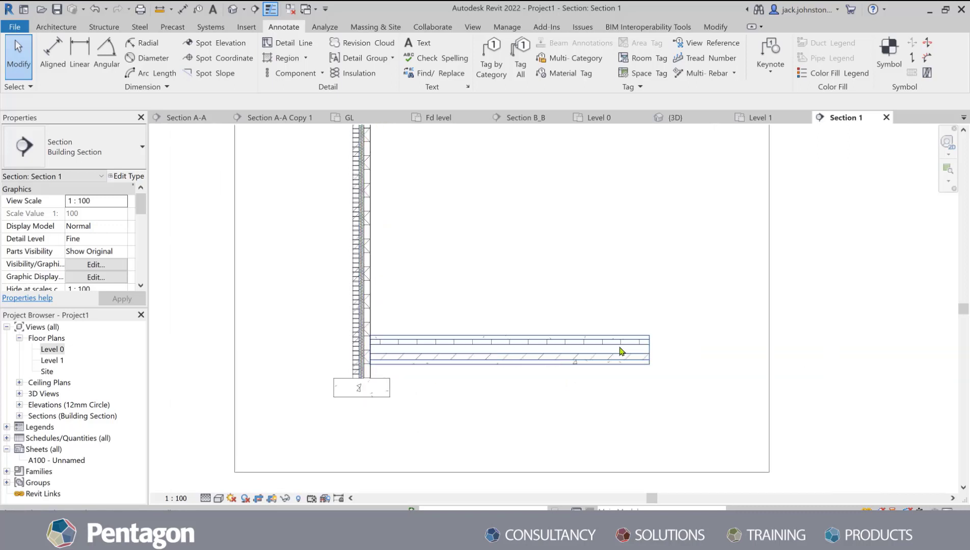
scroll(661, 333, "up", 2)
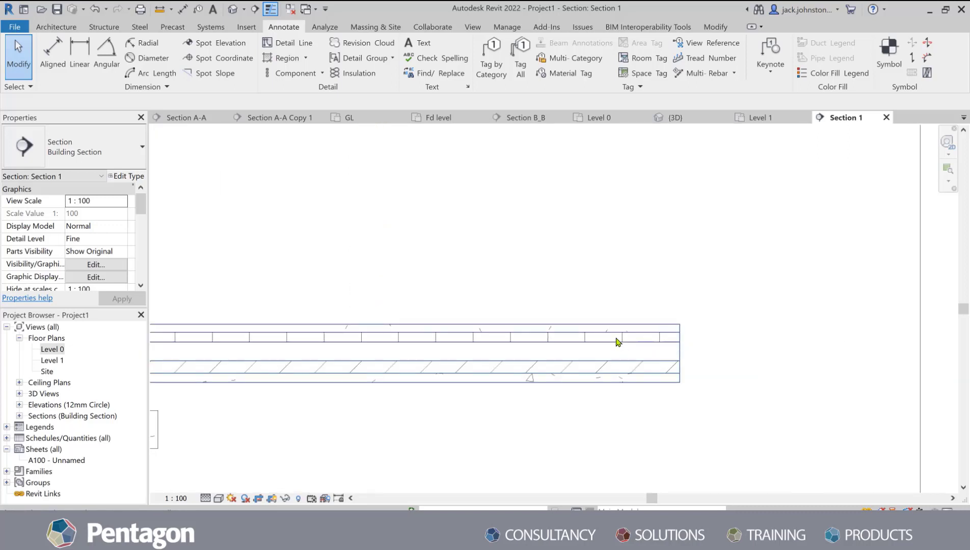
scroll(616, 342, "down", 2)
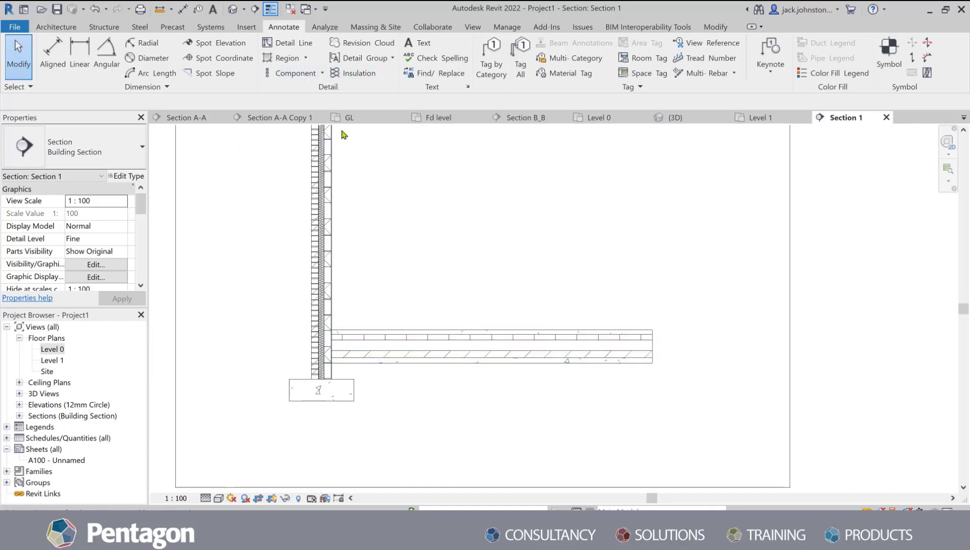
scroll(336, 337, "up", 5)
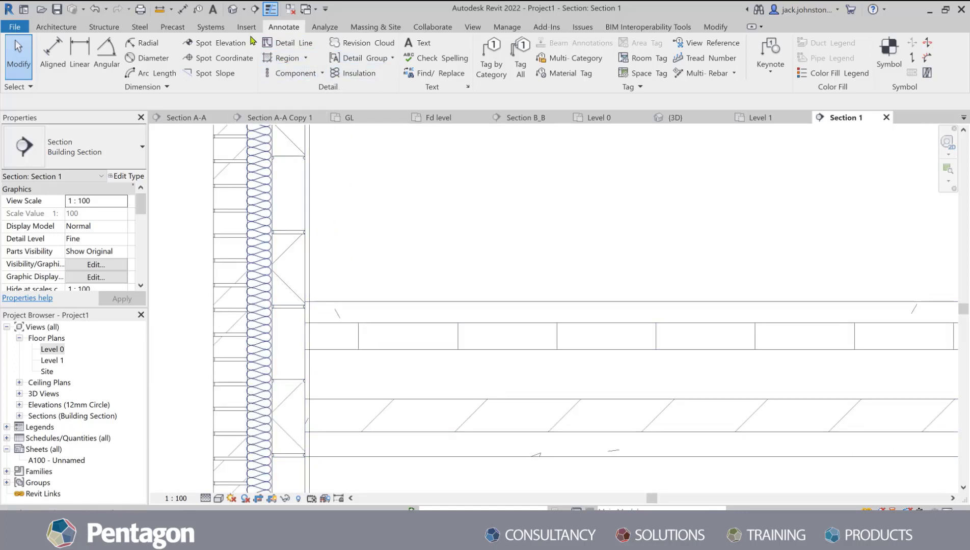
left_click(305, 60)
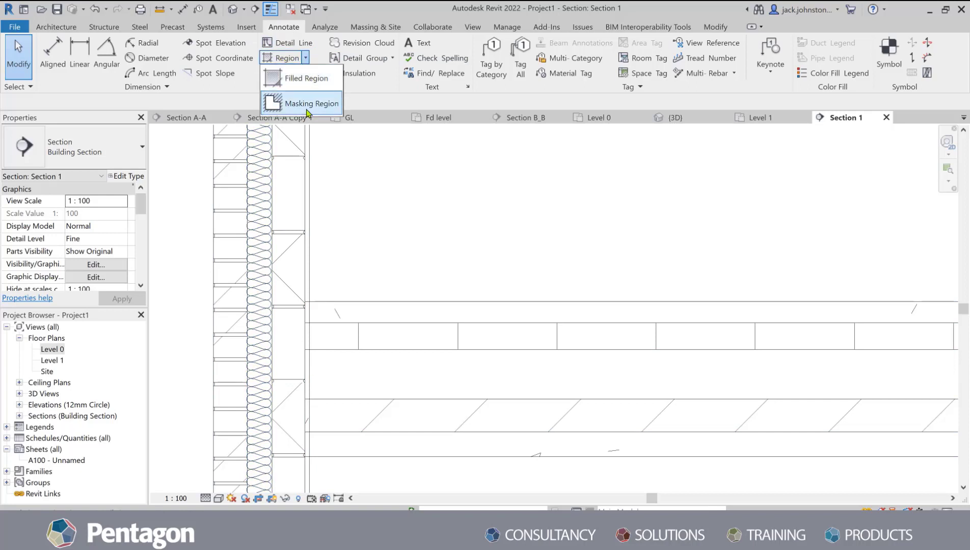
left_click(304, 102)
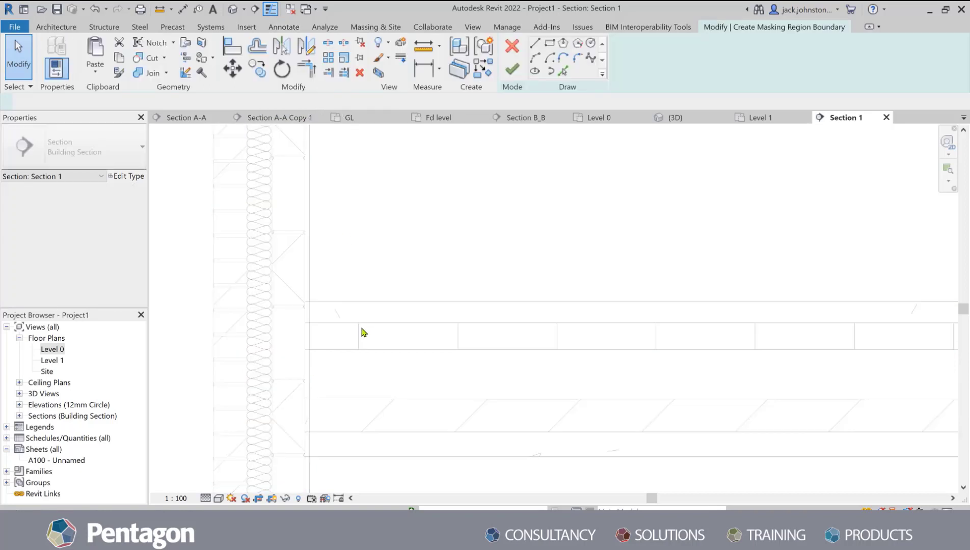
left_click(551, 43)
scroll(317, 318, "up", 3)
left_click(296, 286)
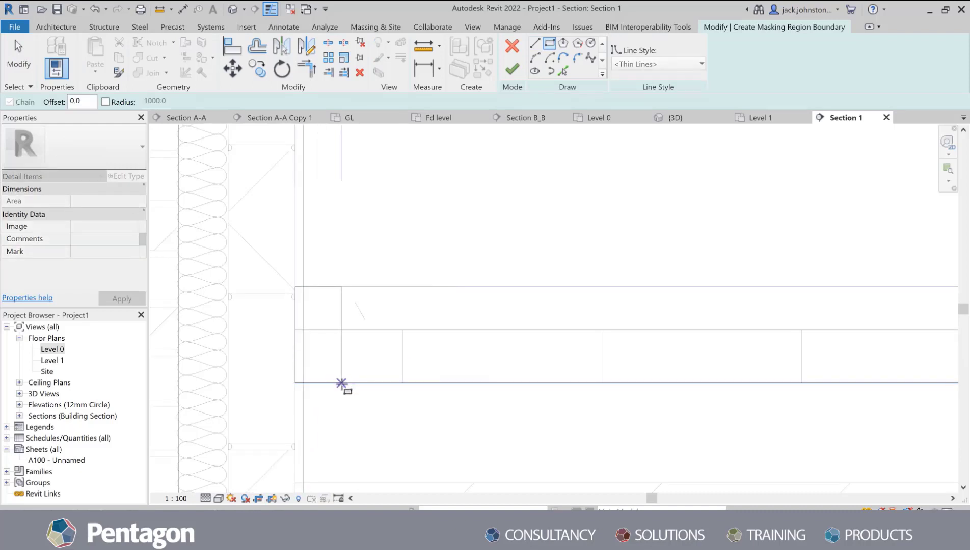
left_click(332, 383)
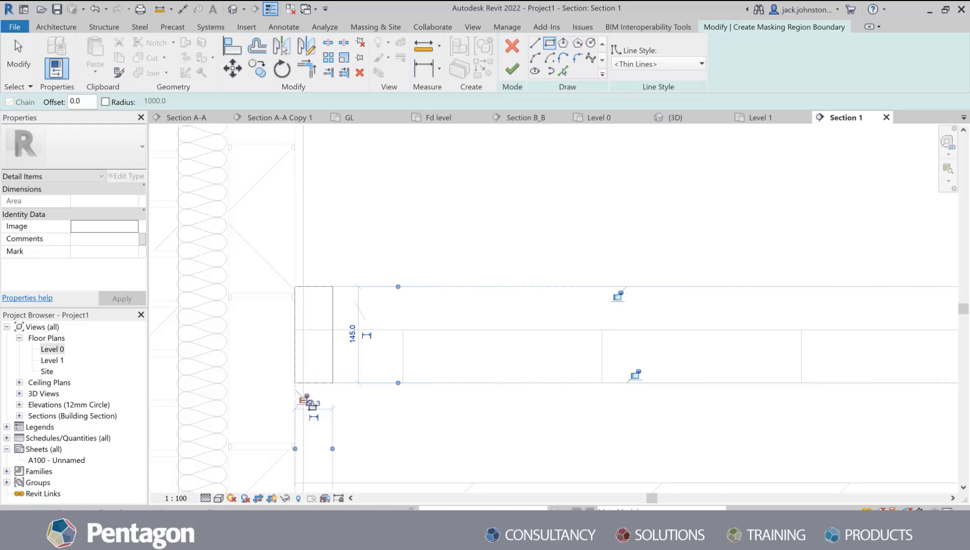
Set the masking region's width to 50 mm and finish its boundary.
scroll(326, 418, "down", 1)
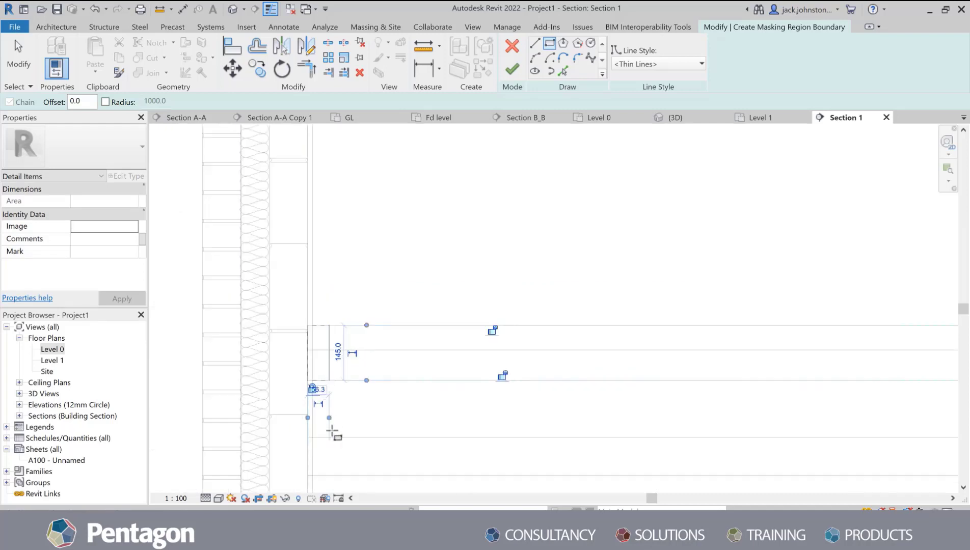
scroll(327, 402, "up", 2)
scroll(326, 385, "up", 2)
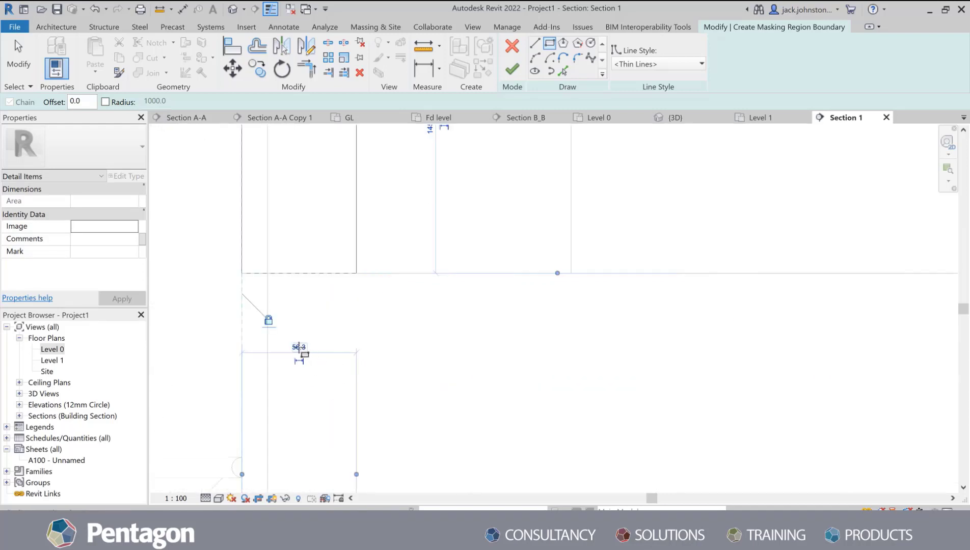
left_click(299, 348)
key("BackSpace")
type("50")
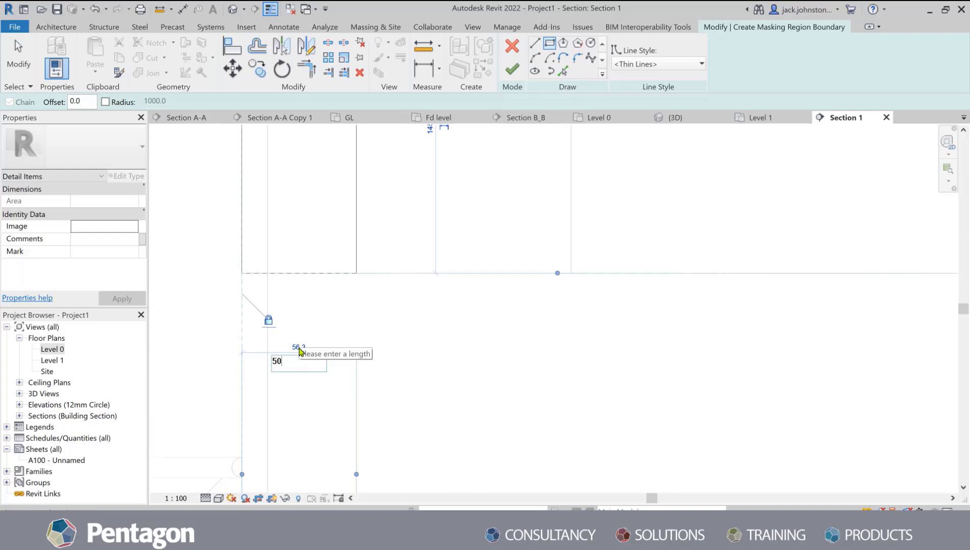
key("Return")
scroll(363, 364, "down", 2)
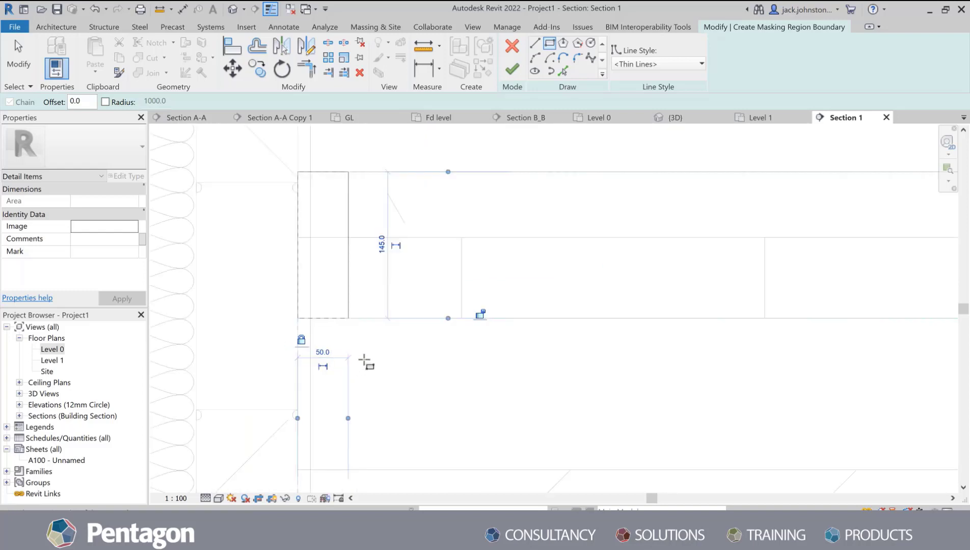
scroll(370, 331, "down", 1)
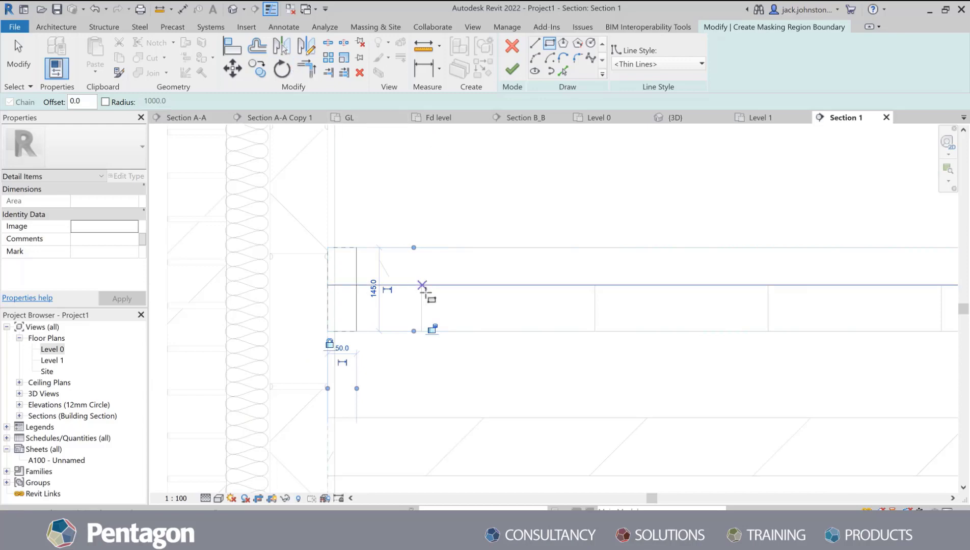
left_click(512, 67)
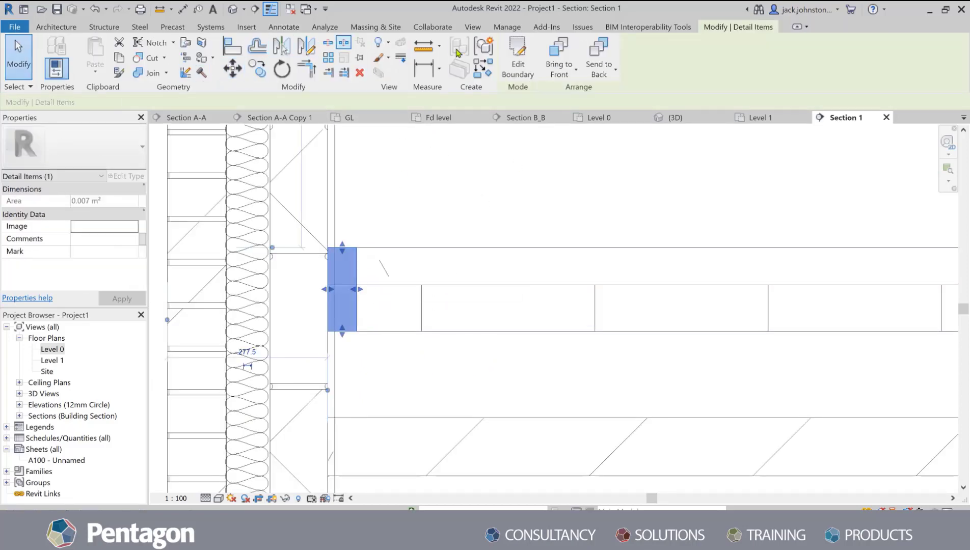
Place a vertical batt insulation line in the 50 mm masked strip at the wall, spanning the floor's top two layers.
left_click(284, 26)
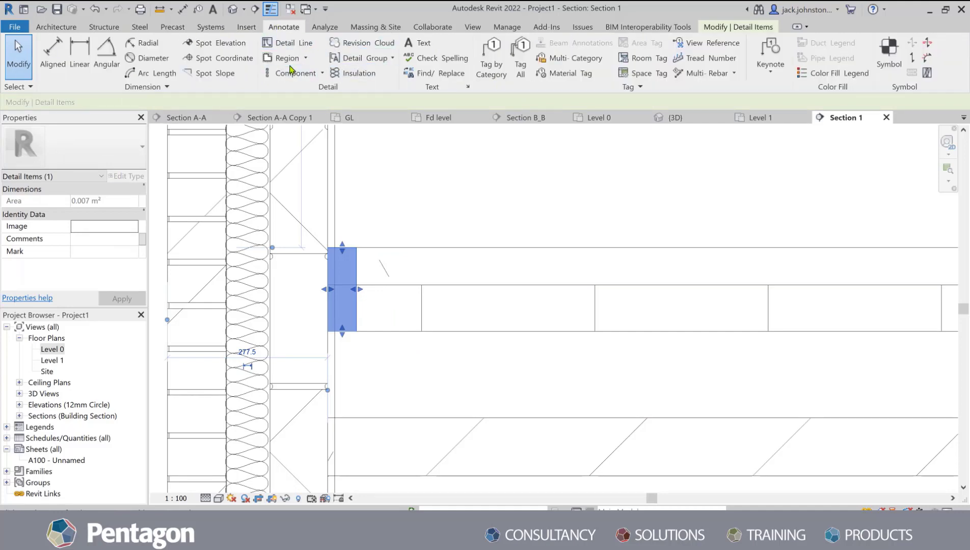
left_click(352, 70)
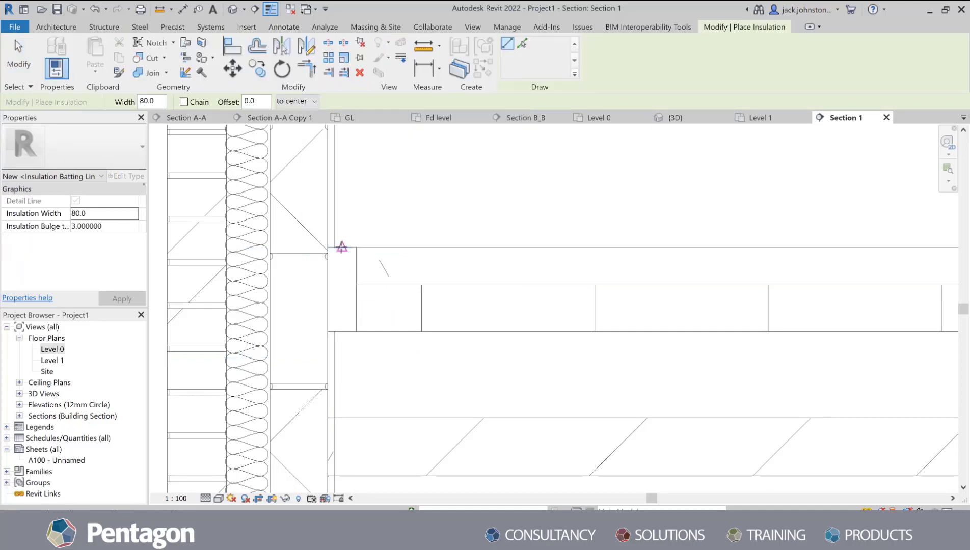
left_click(356, 248)
left_click(356, 306)
key("Escape")
key("Escape")
scroll(355, 270, "down", 5)
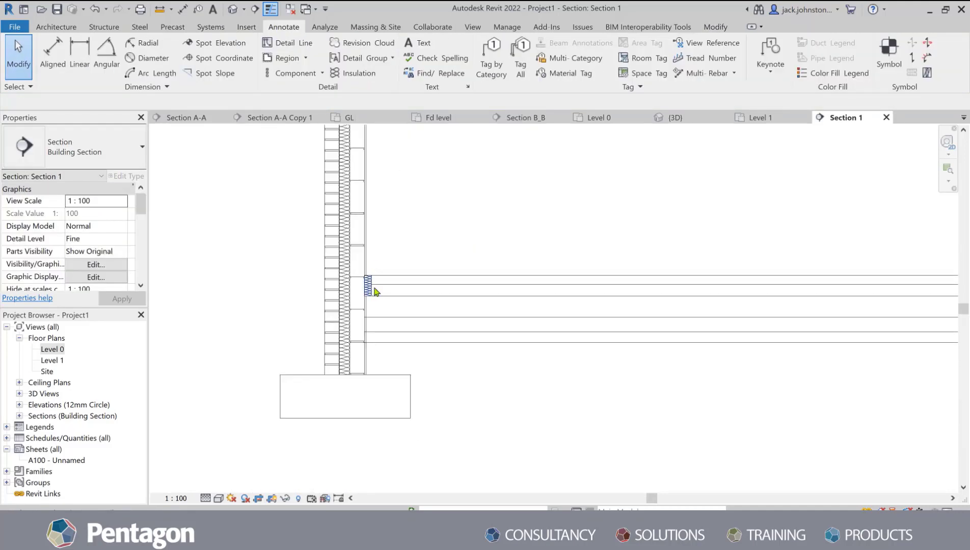
scroll(366, 274, "up", 4)
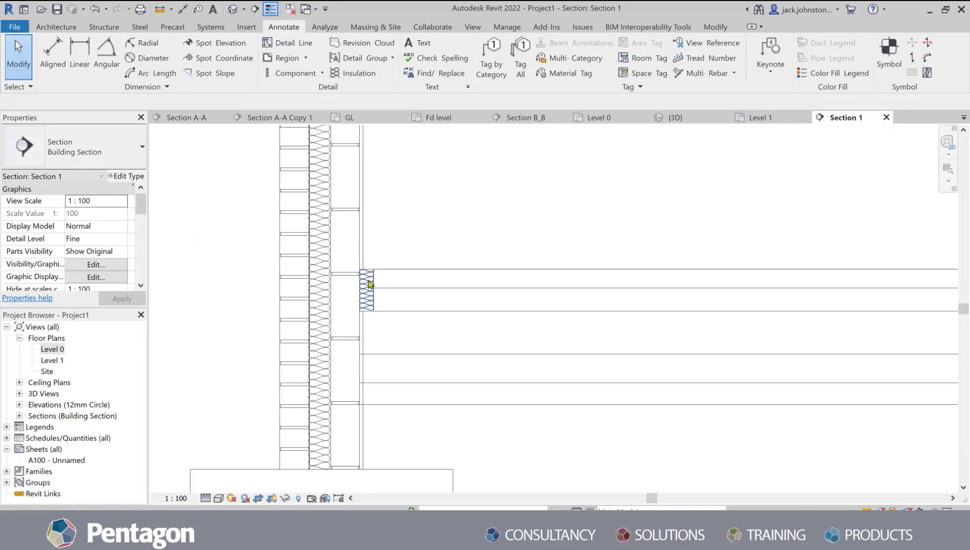
scroll(366, 273, "down", 4)
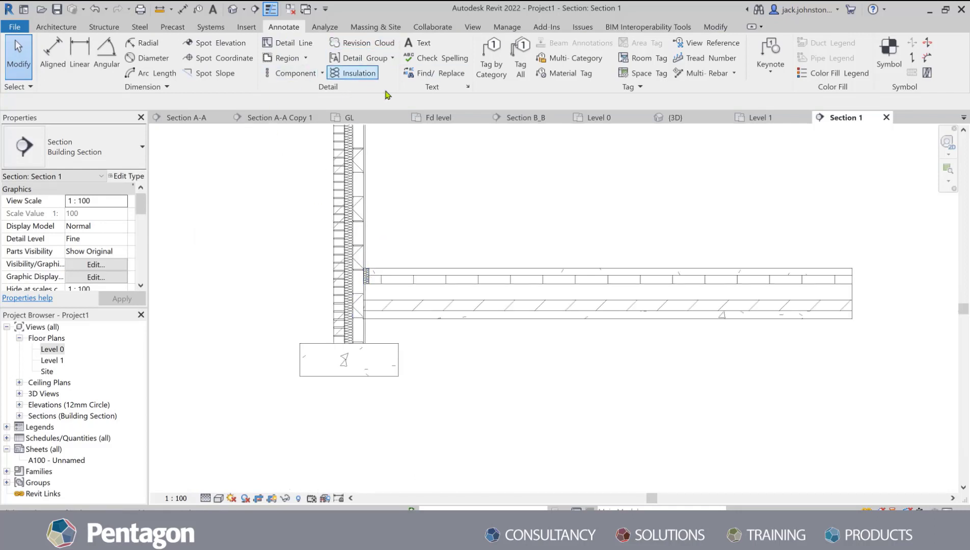
Place an 80 mm wide batt insulation line about 4500 mm long in the floor's second layer, from the edge insulation to the far end.
left_click(355, 72)
scroll(367, 275, "up", 5)
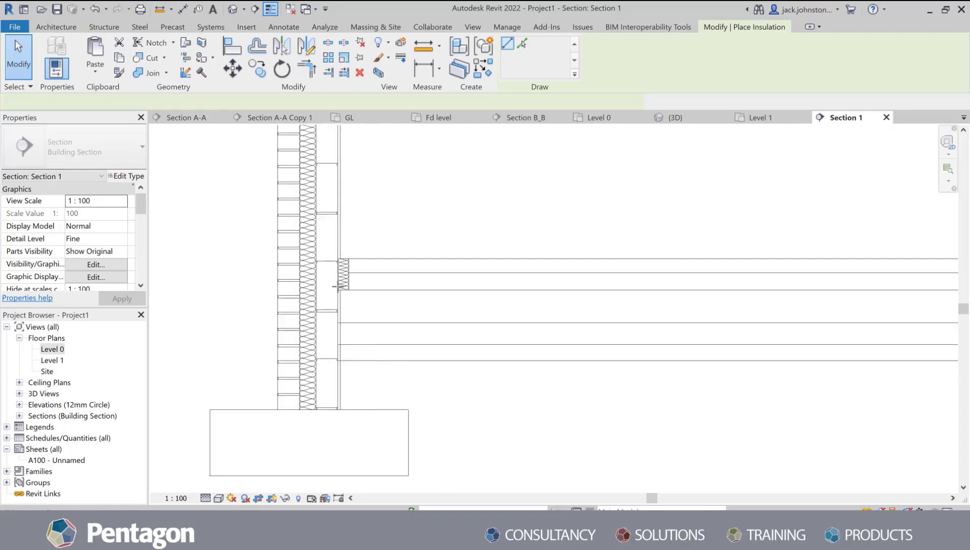
scroll(392, 266, "down", 5)
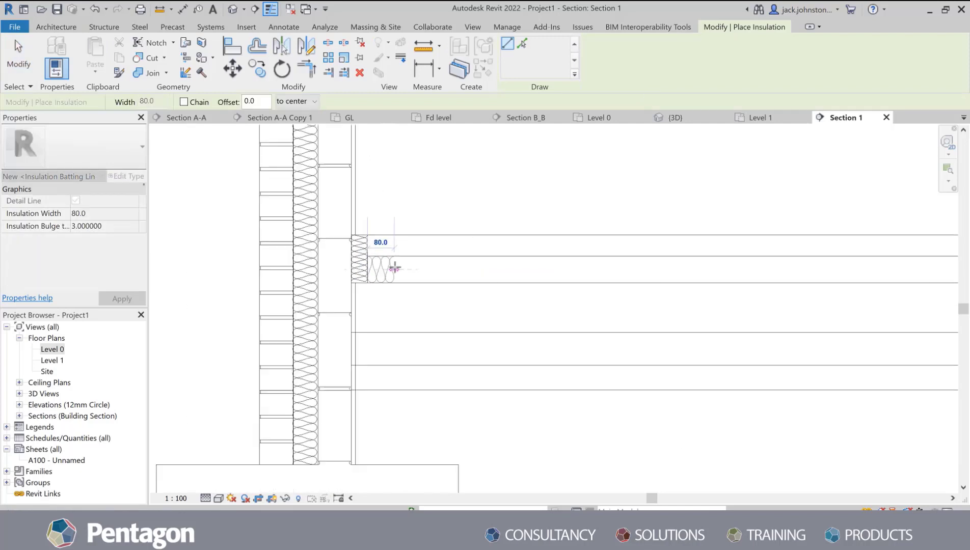
left_click(392, 267)
scroll(632, 268, "down", 2)
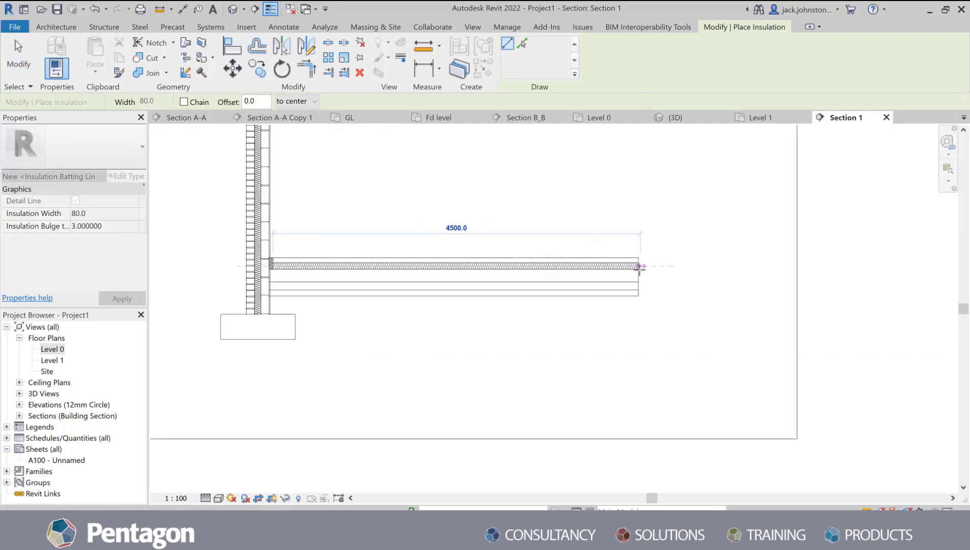
left_click(639, 266)
key("Escape")
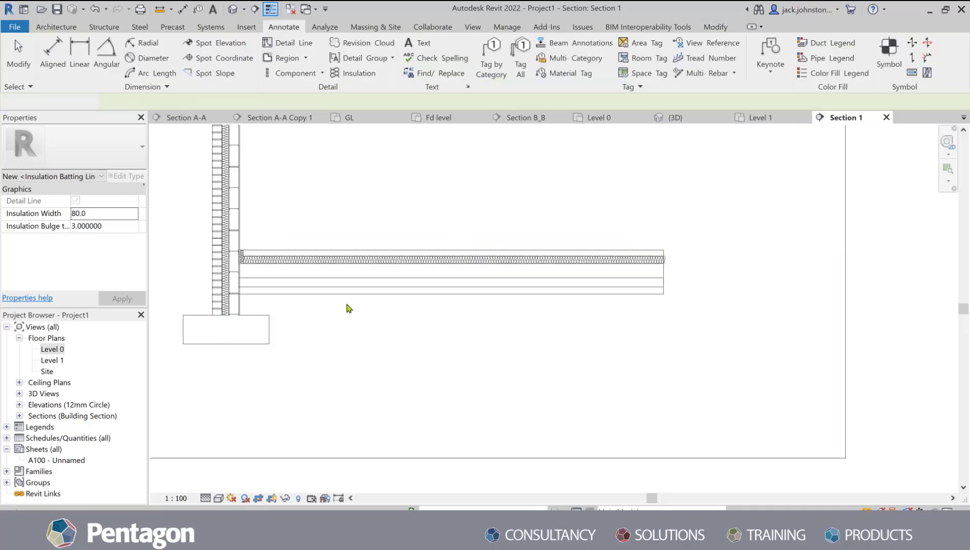
scroll(346, 306, "up", 3)
key("Escape")
Create a rectangular masking region about 4524 by 150 mm over the floor layer directly beneath the horizontal insulation.
scroll(264, 275, "up", 1)
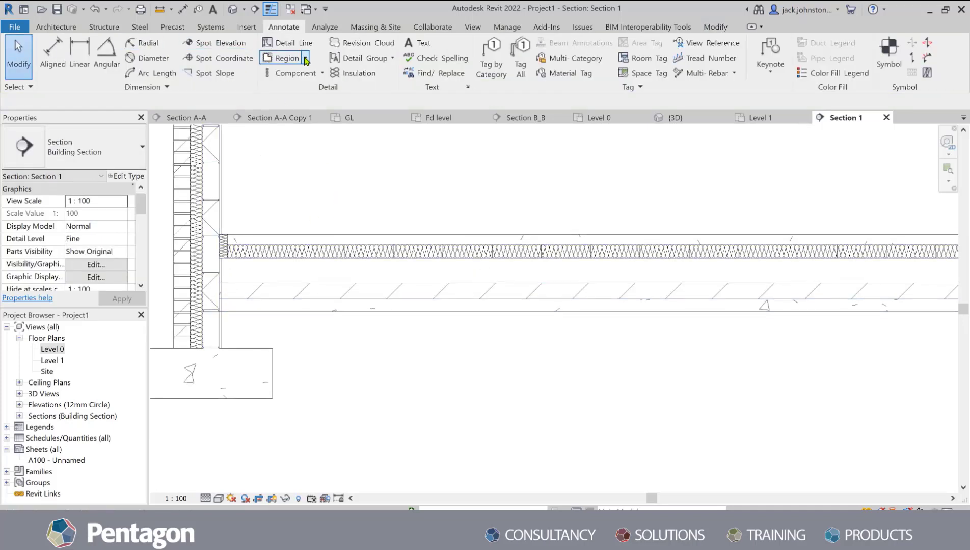
left_click(306, 58)
left_click(318, 101)
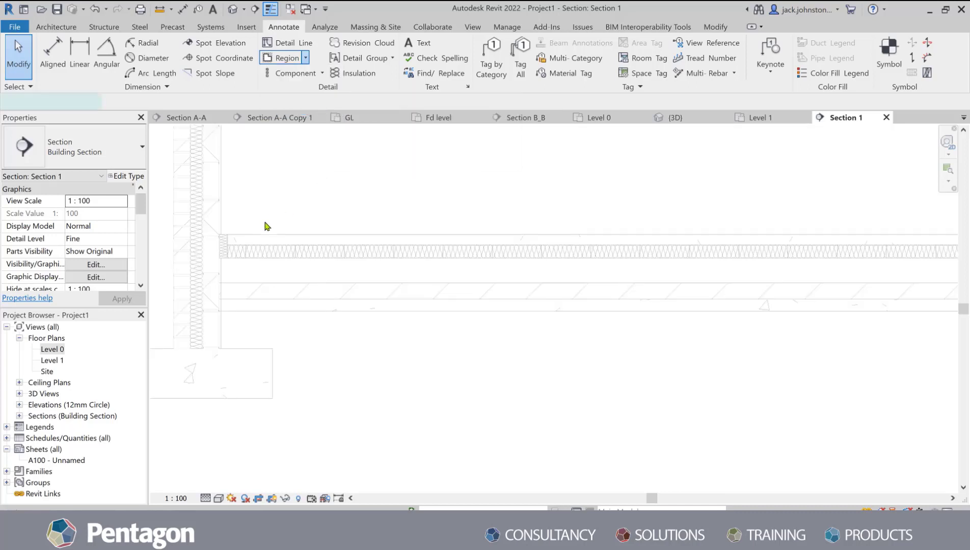
left_click(548, 45)
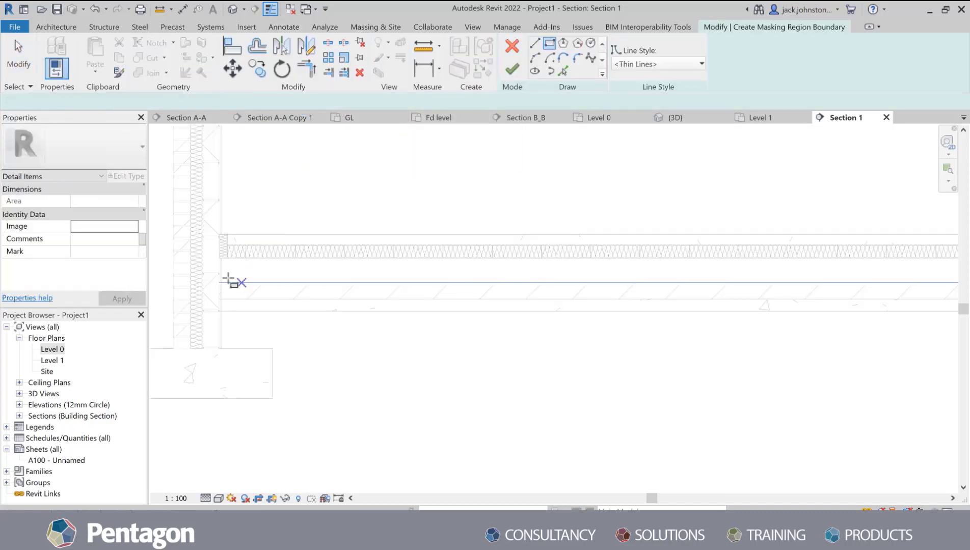
scroll(233, 281, "up", 5)
scroll(275, 342, "down", 6)
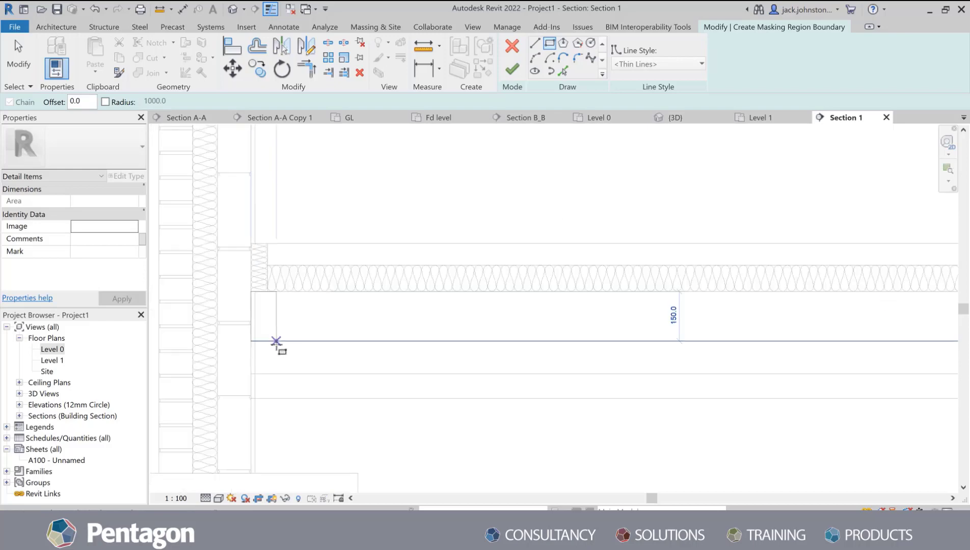
scroll(547, 343, "up", 2)
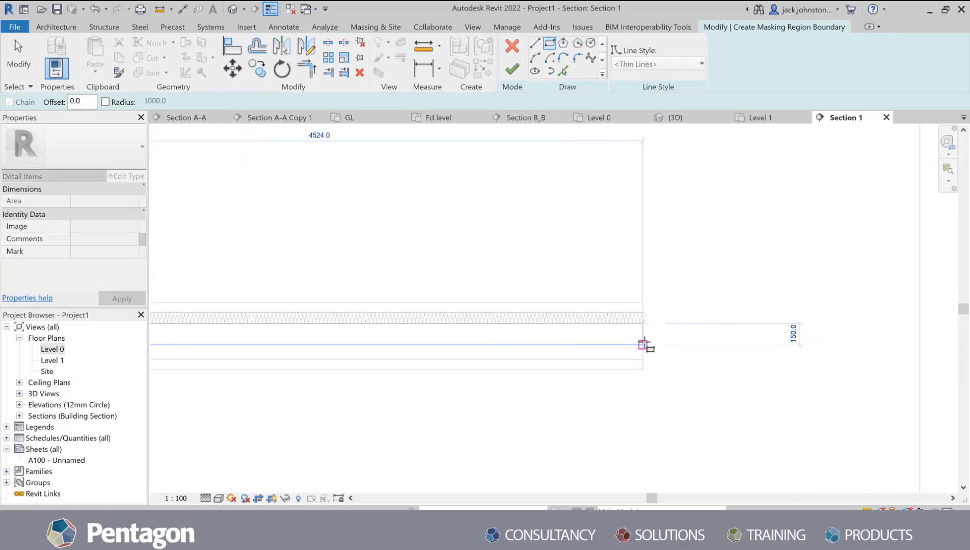
left_click(642, 345)
scroll(688, 310, "down", 3)
left_click(512, 68)
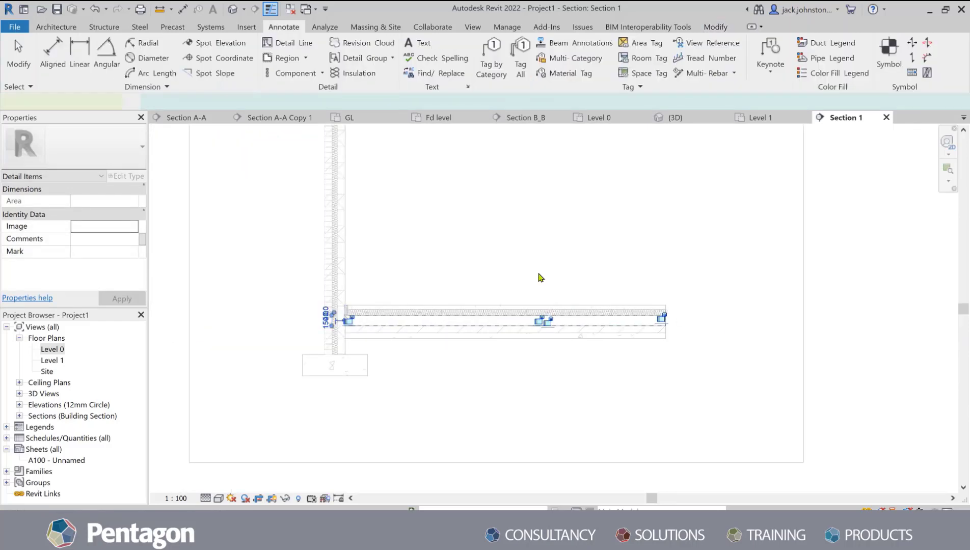
key("Escape")
scroll(422, 329, "up", 3)
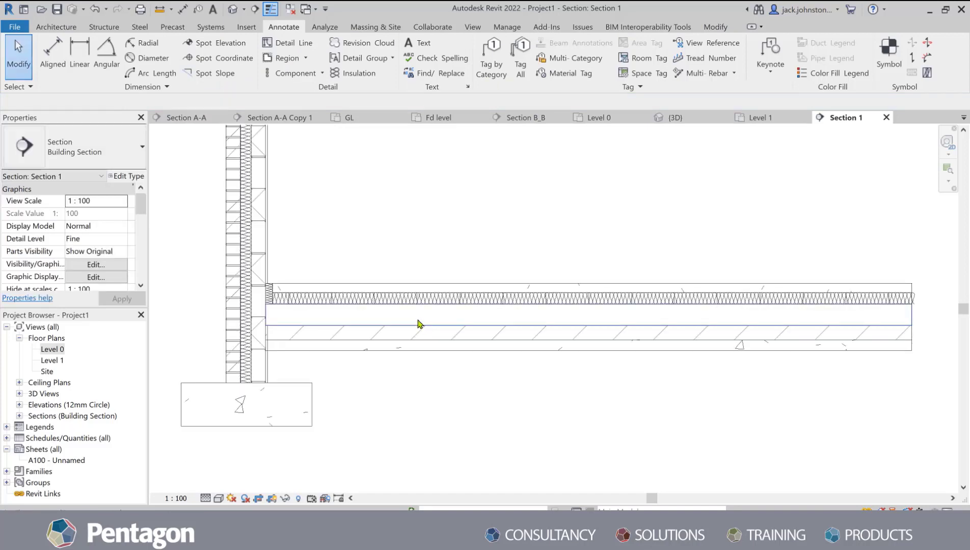
Sketch a rectangular filled region 150 mm high over the masked floor layer beneath the horizontal insulation and lock its edges.
left_click(306, 58)
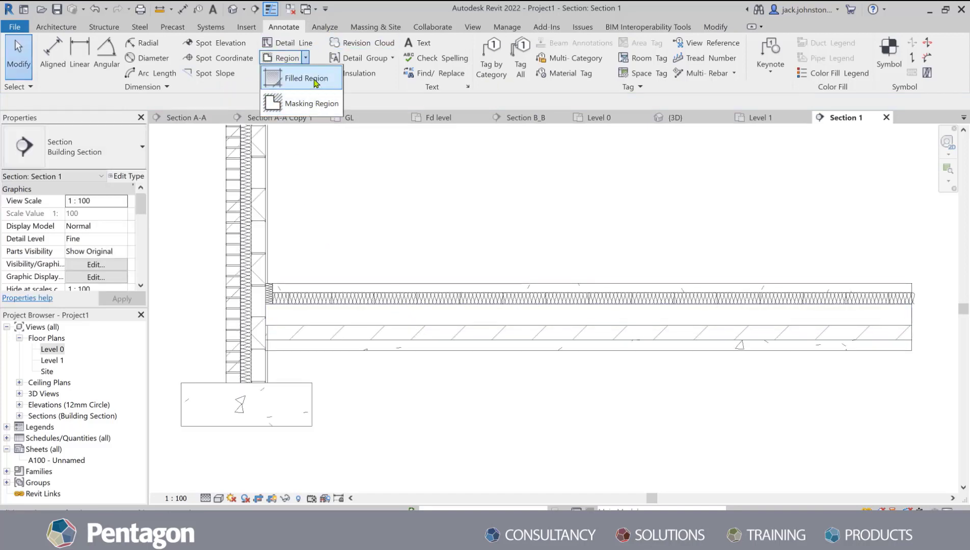
left_click(305, 98)
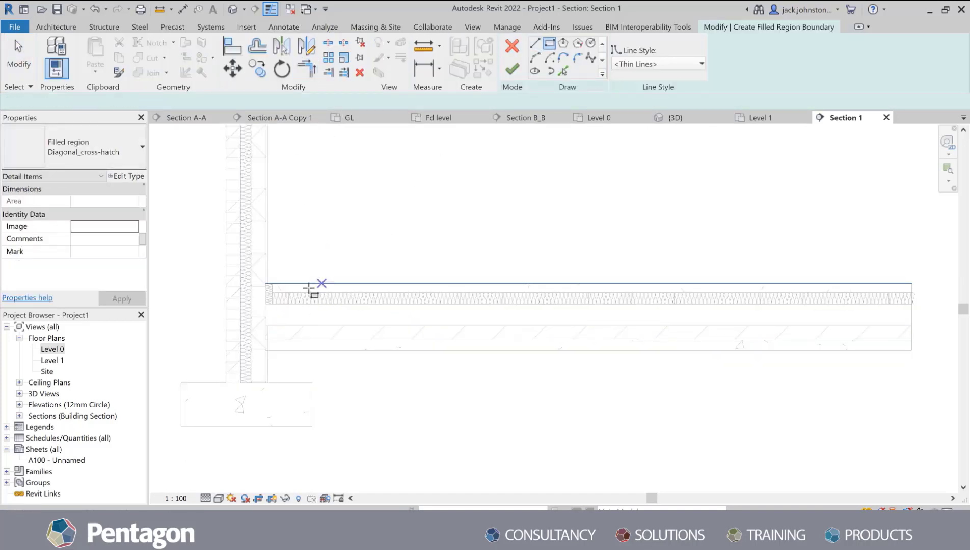
left_click(265, 304)
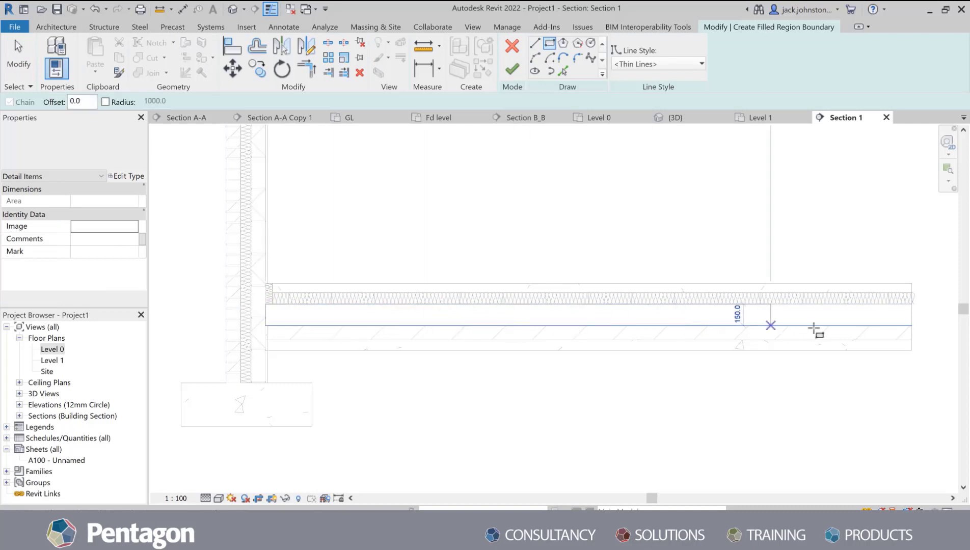
left_click(911, 325)
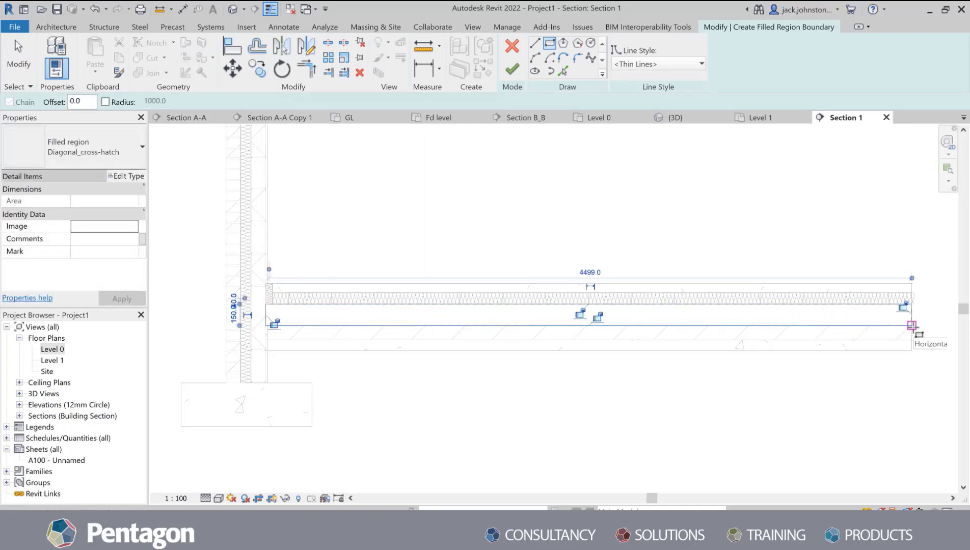
left_click(275, 324)
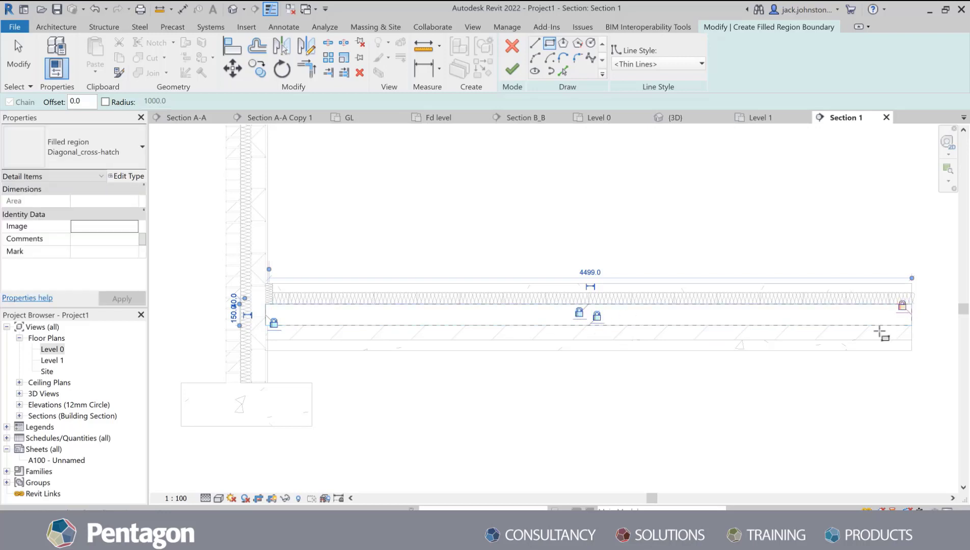
Assign the Diagonal_down type to the filled region and finish its boundary.
left_click(129, 156)
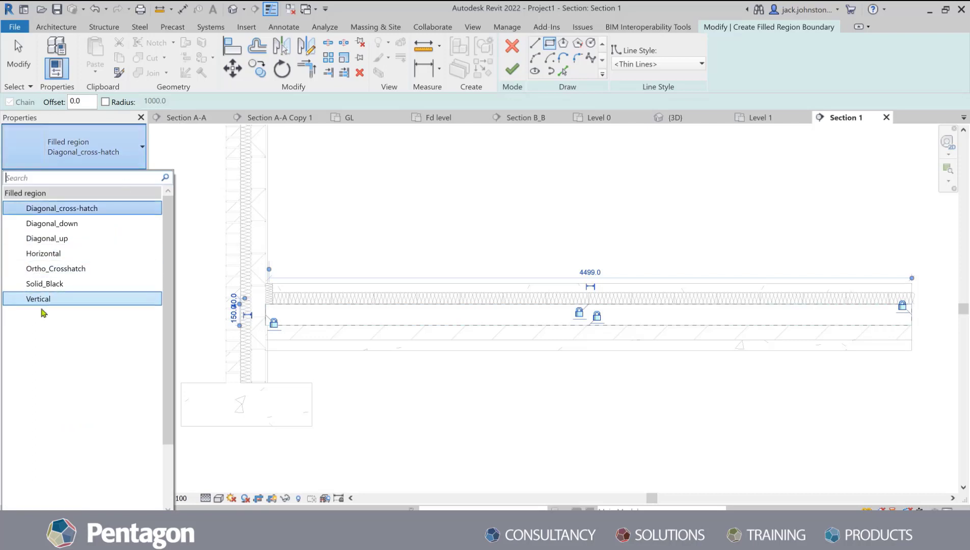
left_click(76, 224)
left_click(512, 69)
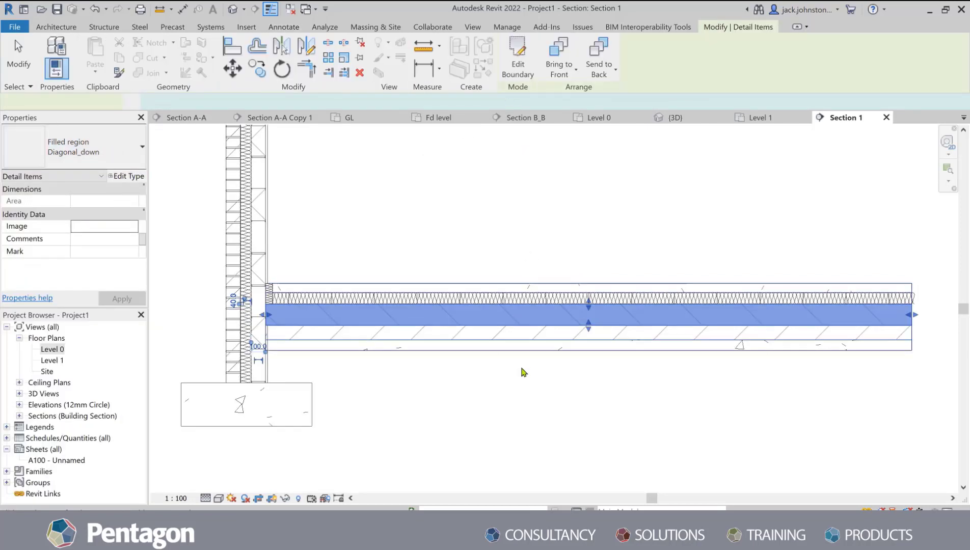
left_click(522, 373)
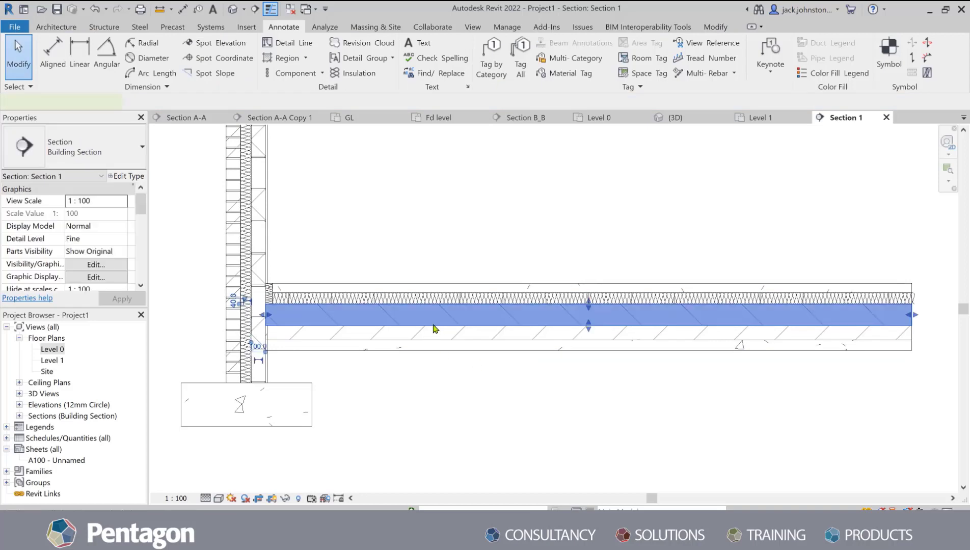
Duplicate the floor layer's Diagonal_down filled region type under the name Insulation.
left_click(436, 328)
left_click(126, 176)
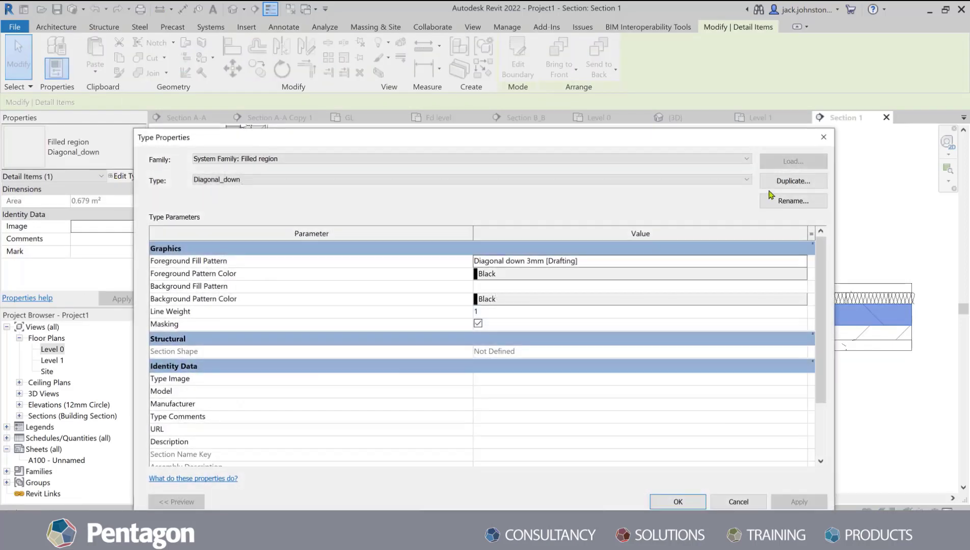
left_click(793, 181)
left_click(442, 355)
key("ctrl+a")
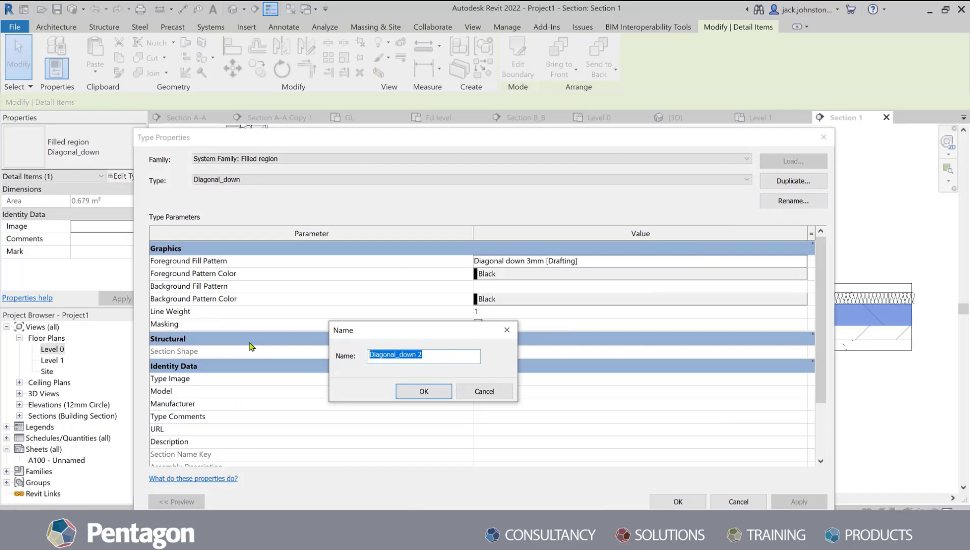
key("BackSpace")
type("Insulation")
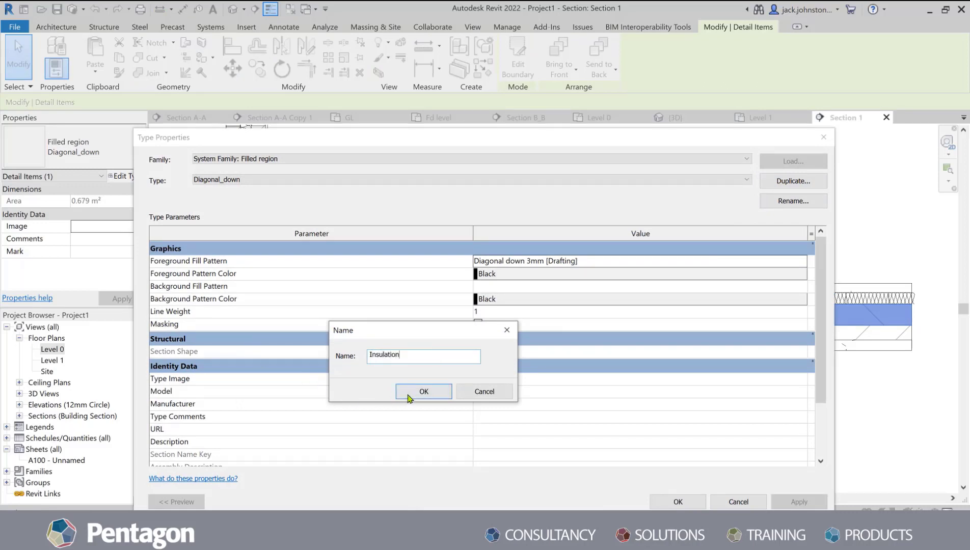
left_click(409, 392)
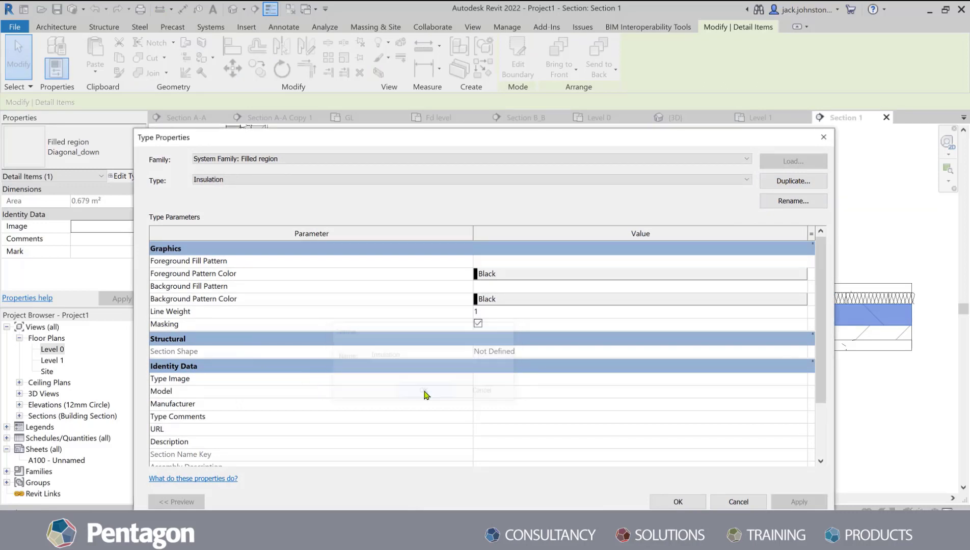
Search the drafting and model fill patterns for "in" and browse them for a suitable insulation foreground pattern.
left_click(803, 266)
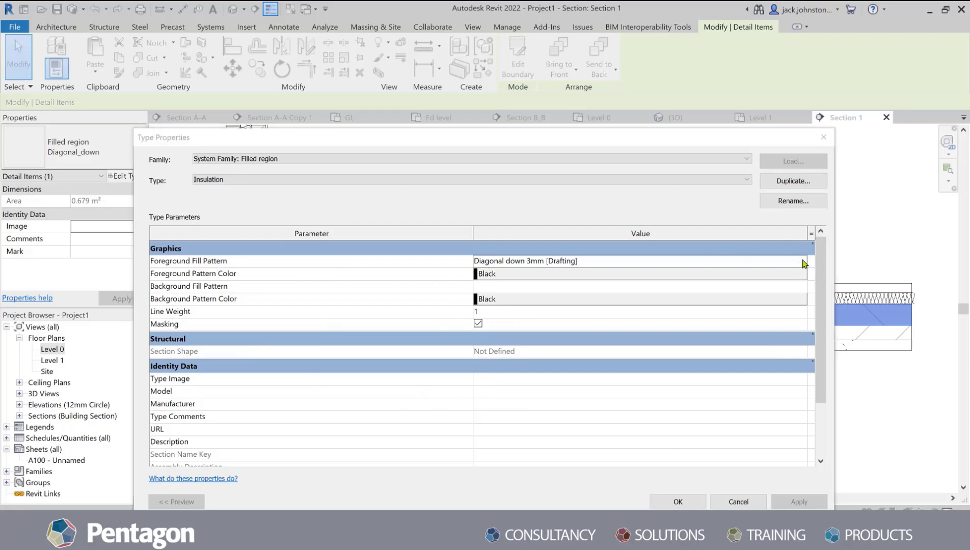
scroll(463, 331, "down", 7)
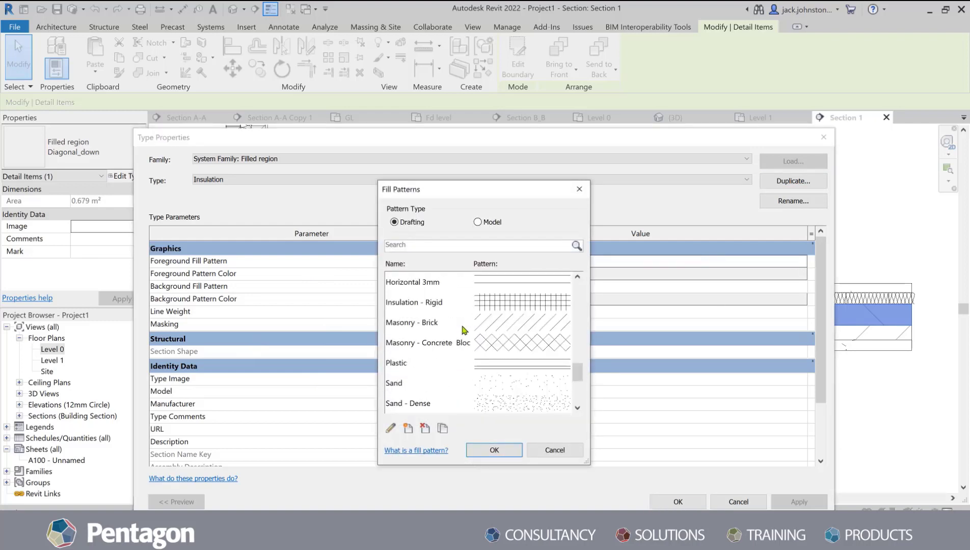
left_click(426, 249)
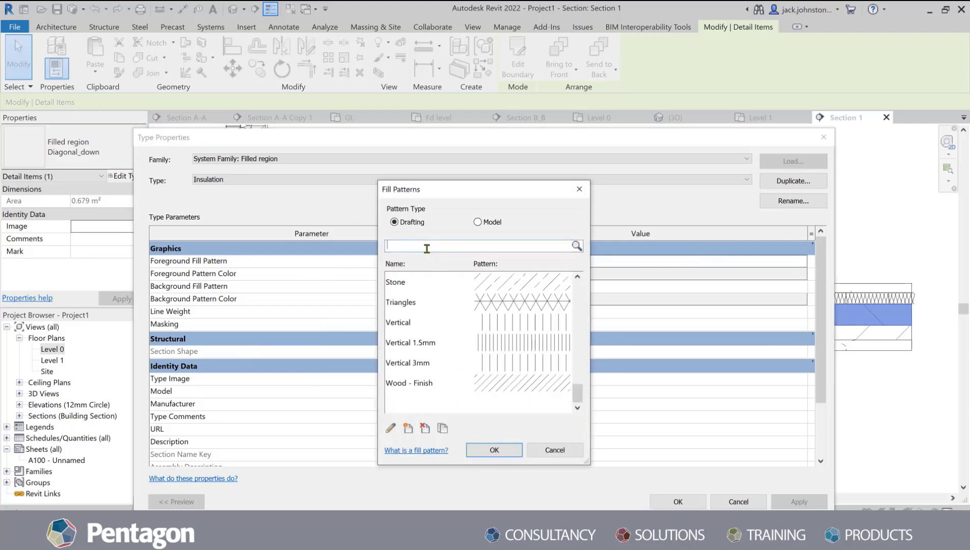
type("in")
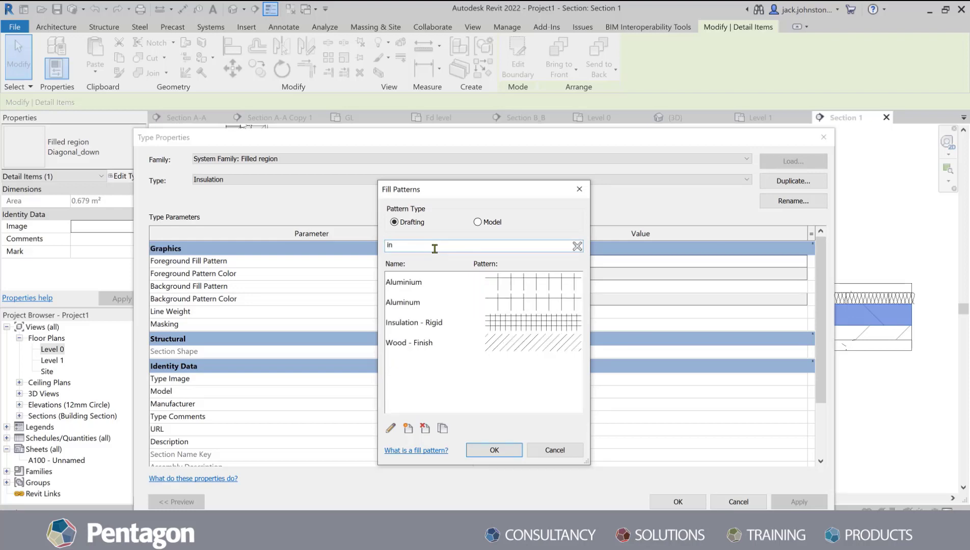
left_click(477, 222)
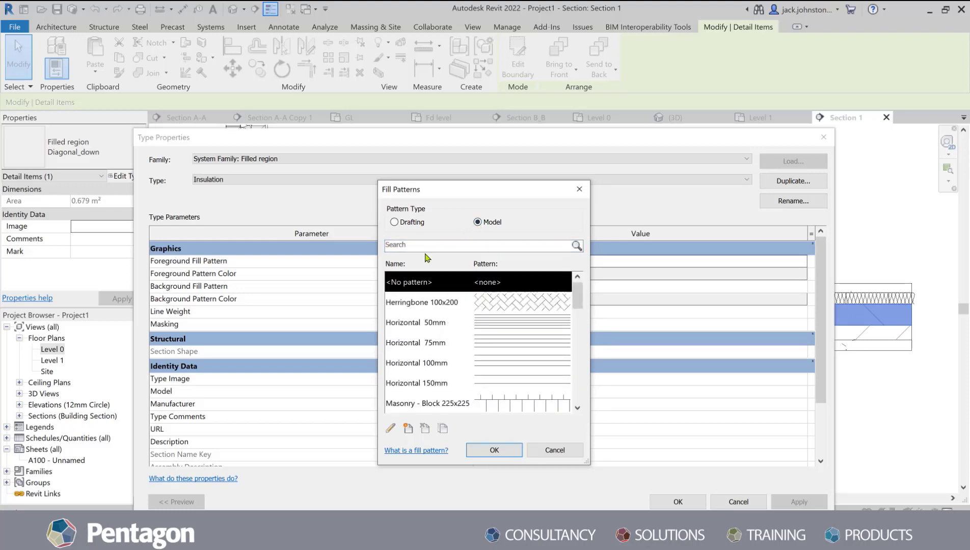
type("in")
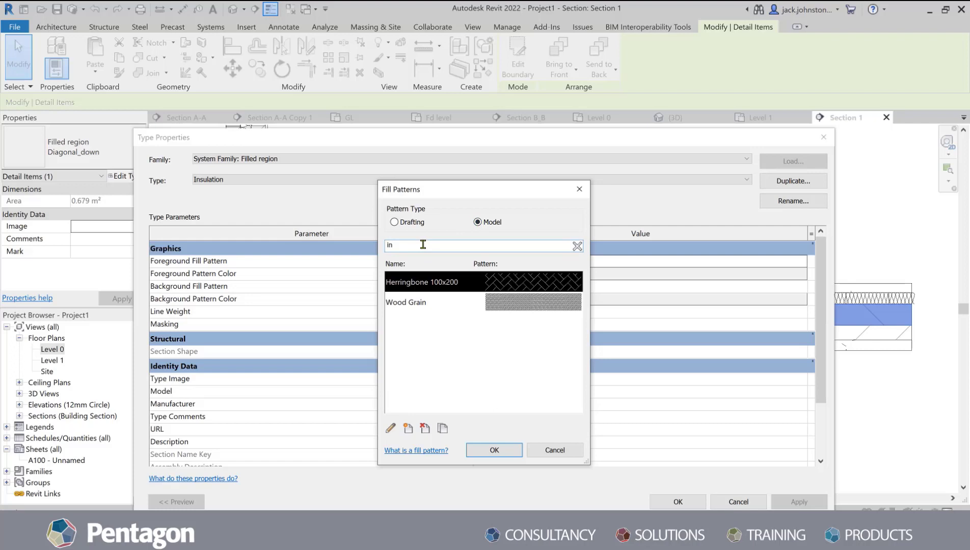
key("BackSpace")
key("BackSpace")
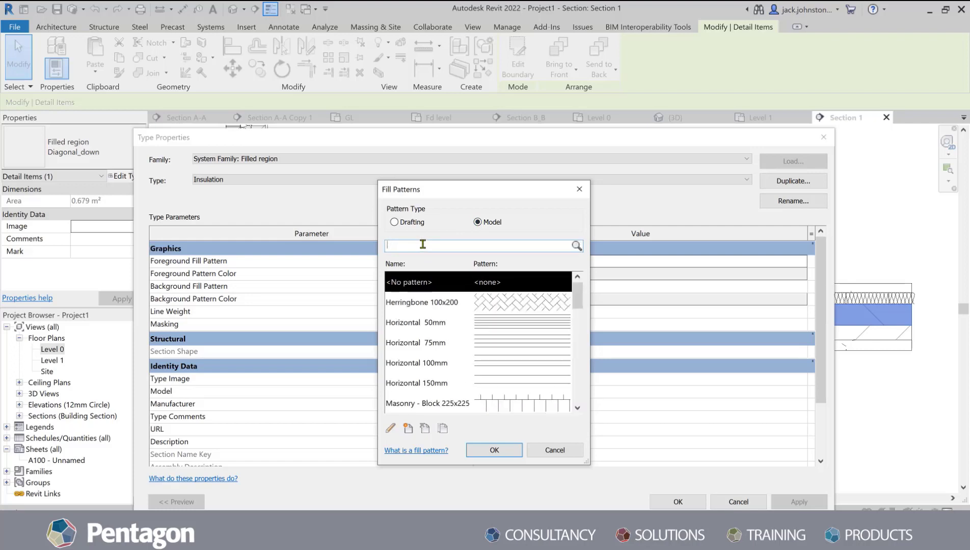
scroll(454, 332, "down", 8)
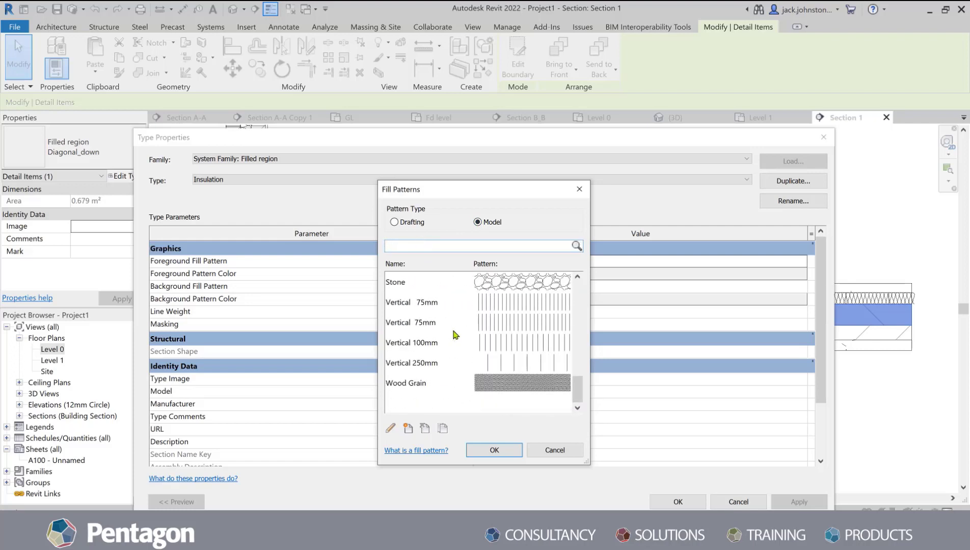
scroll(451, 342, "up", 10)
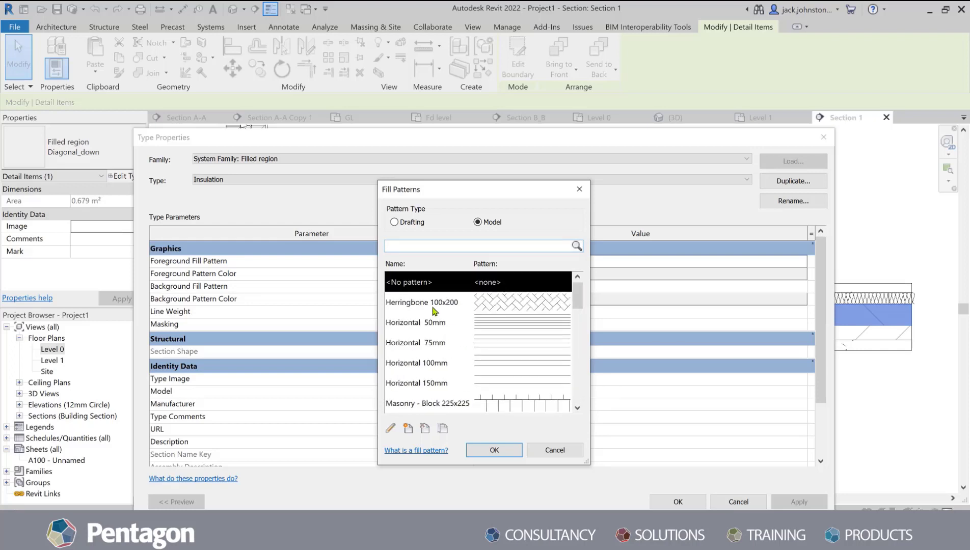
Set the Insulation type's foreground fill pattern to the drafting pattern Sand - Dense and apply the type changes.
left_click(394, 222)
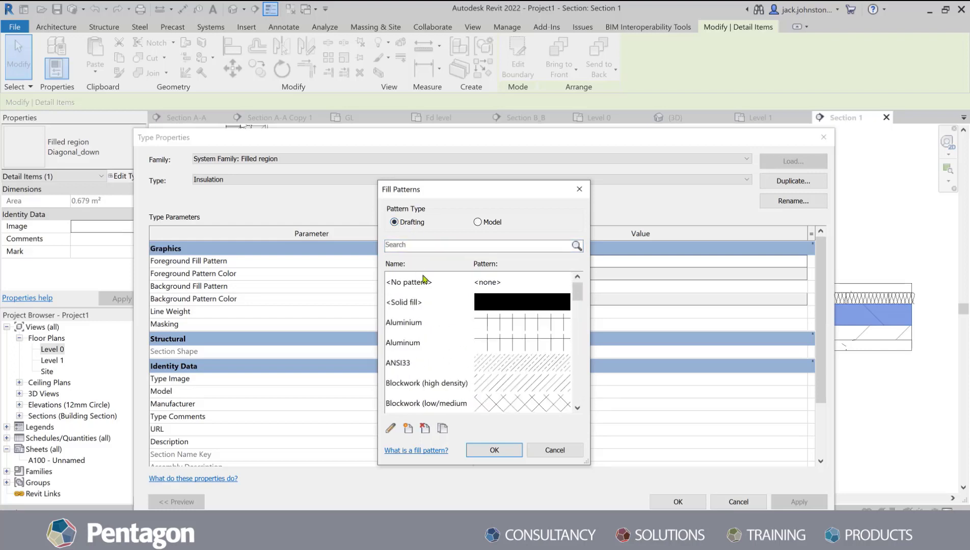
scroll(438, 305, "down", 6)
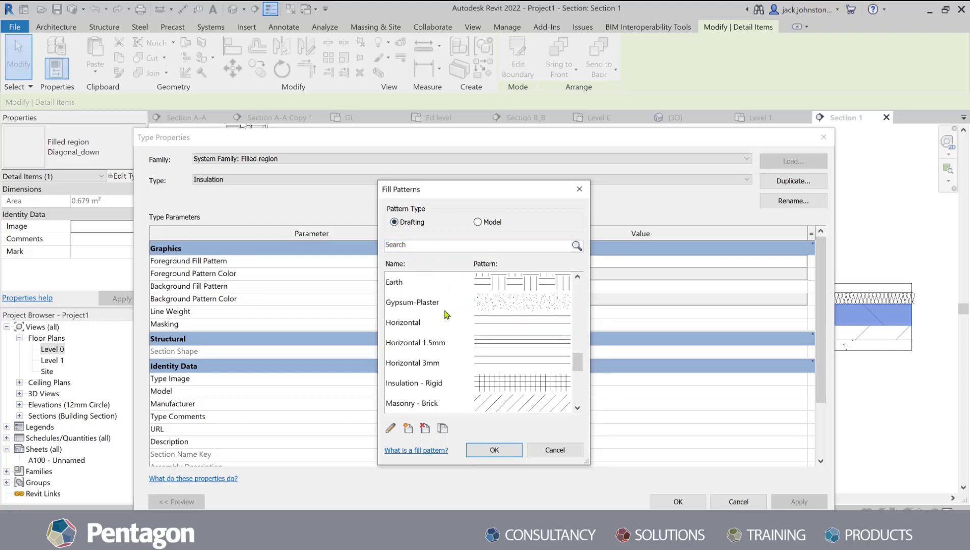
scroll(490, 304, "down", 3)
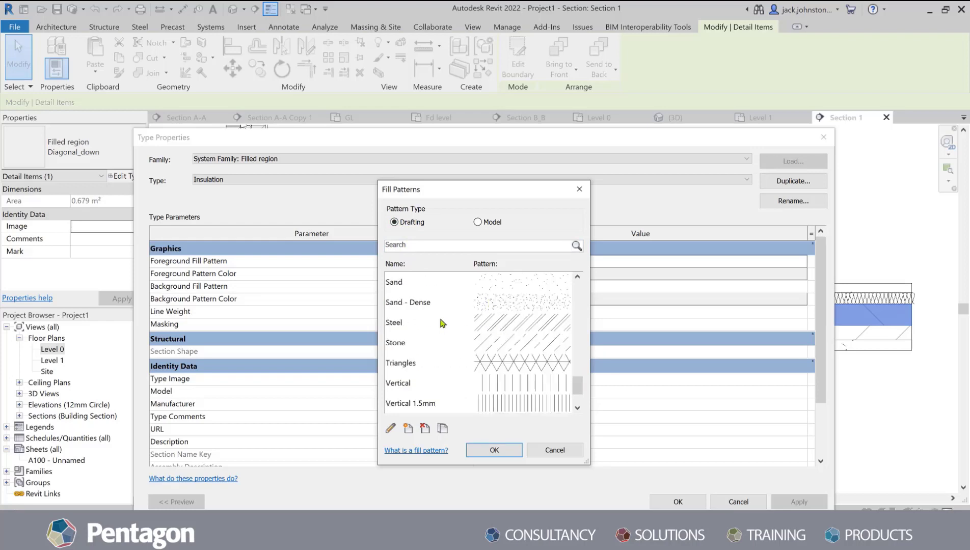
scroll(442, 323, "down", 1)
scroll(444, 324, "up", 1)
left_click(498, 309)
left_click(516, 448)
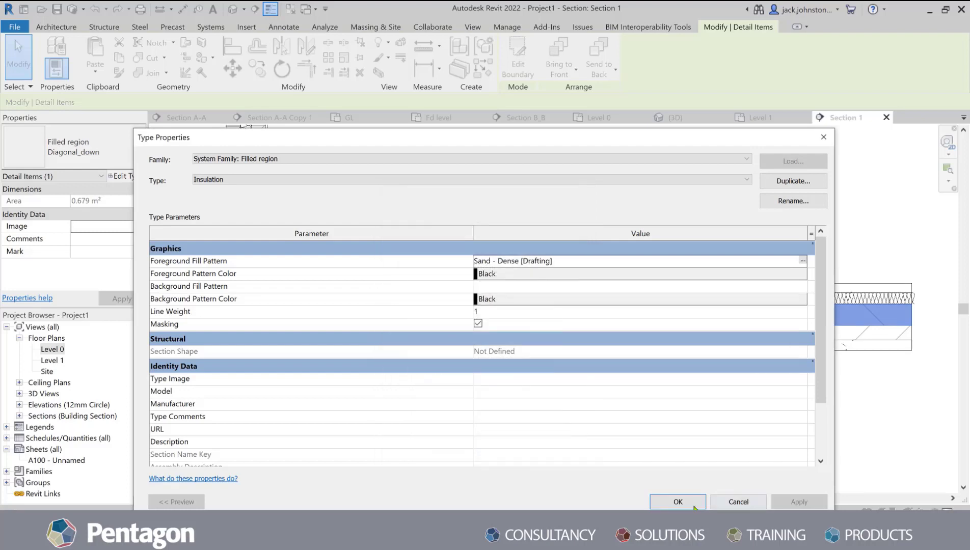
left_click(678, 502)
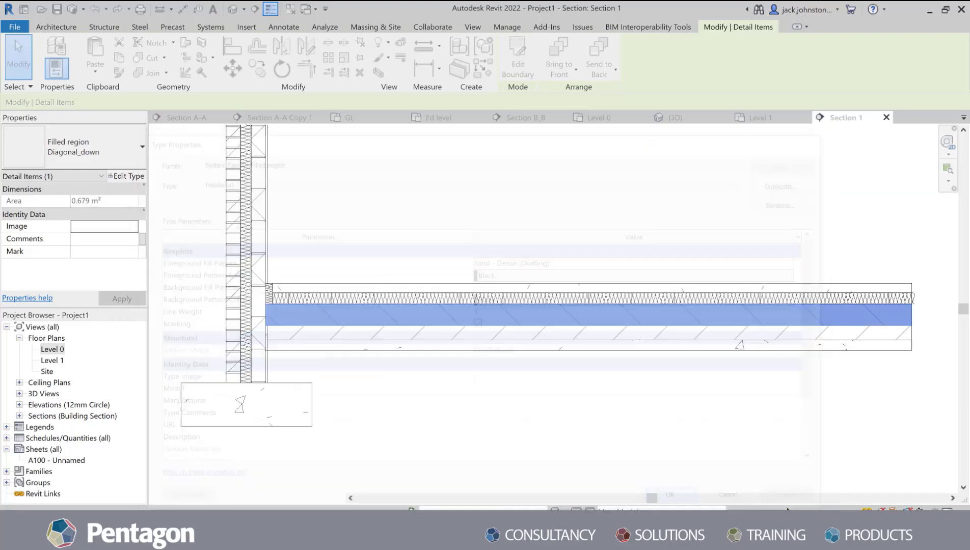
left_click(558, 411)
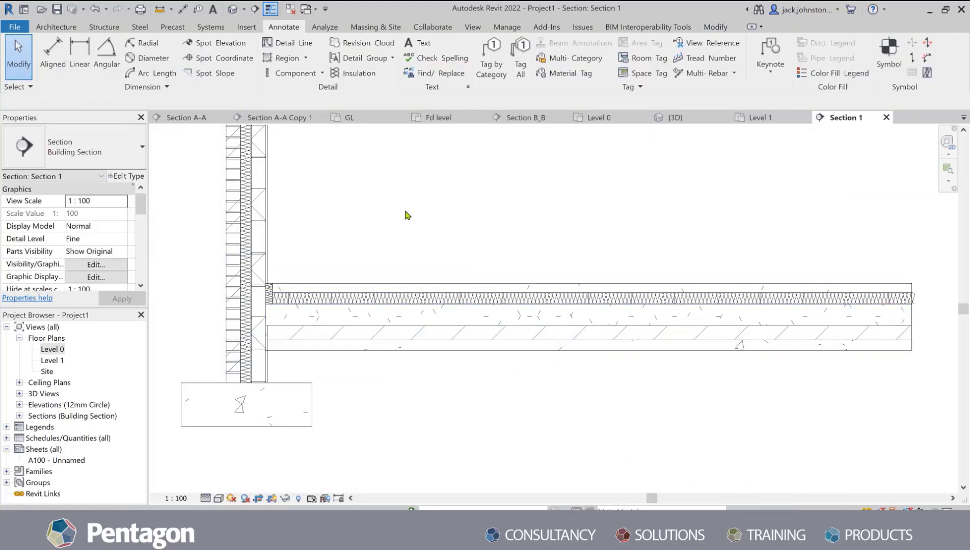
Examine the detailed wall and ground floor together with the upper floor in the building section.
scroll(408, 327, "down", 8)
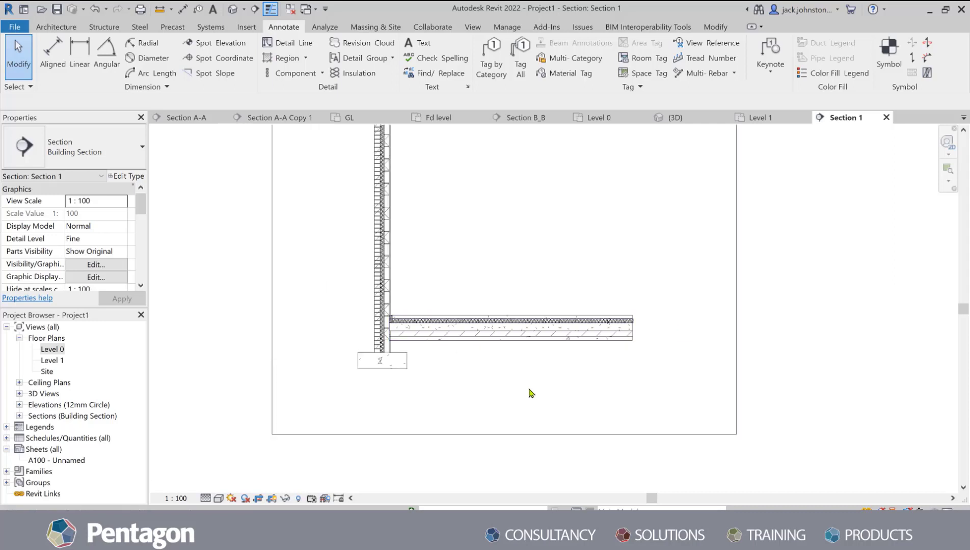
scroll(519, 191, "up", 1)
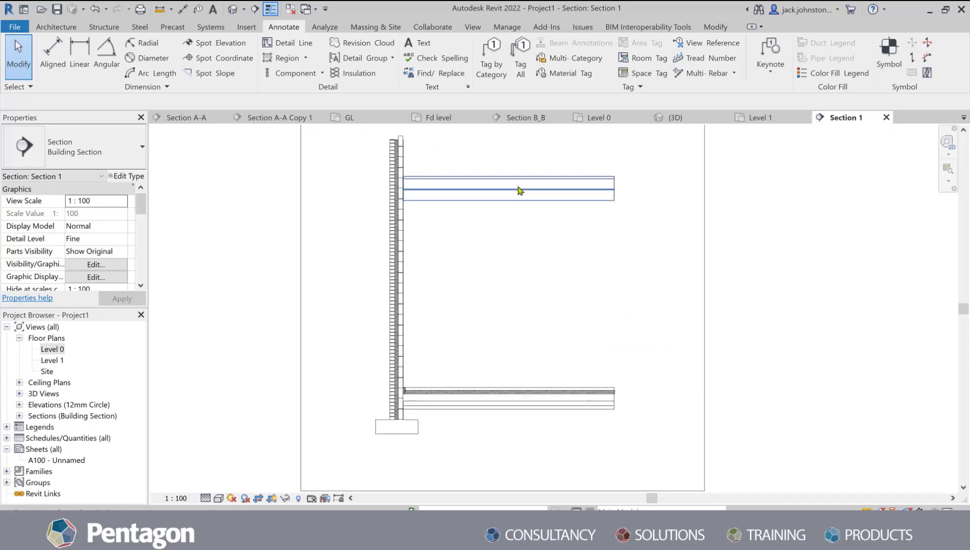
left_click(310, 47)
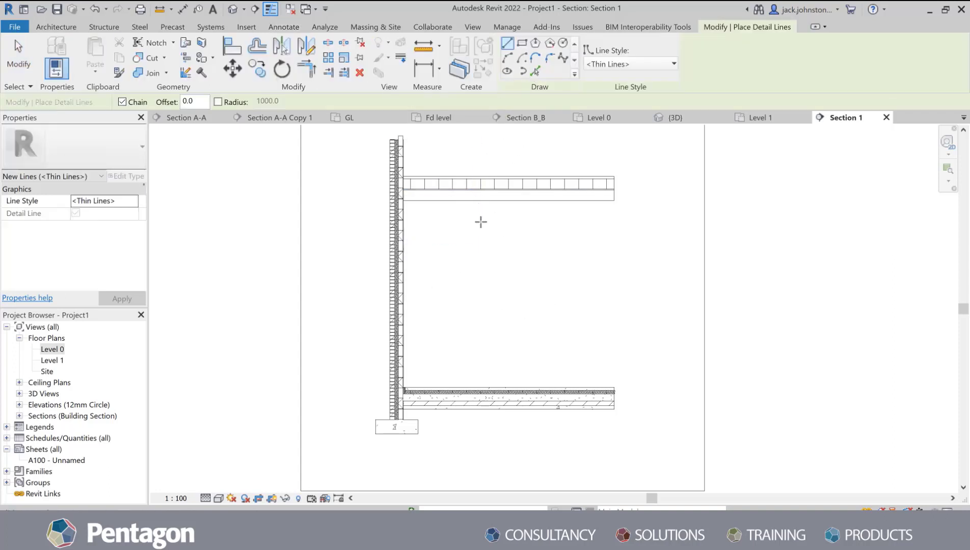
key("Escape")
middle_click_drag(502, 242, 449, 321)
scroll(448, 321, "up", 1)
scroll(451, 325, "down", 4)
scroll(464, 436, "up", 4)
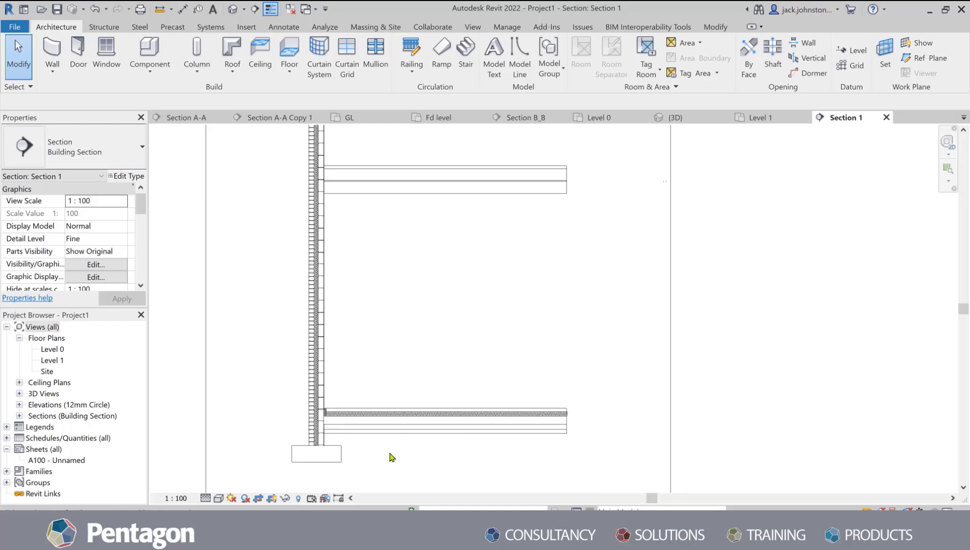
scroll(344, 444, "up", 1)
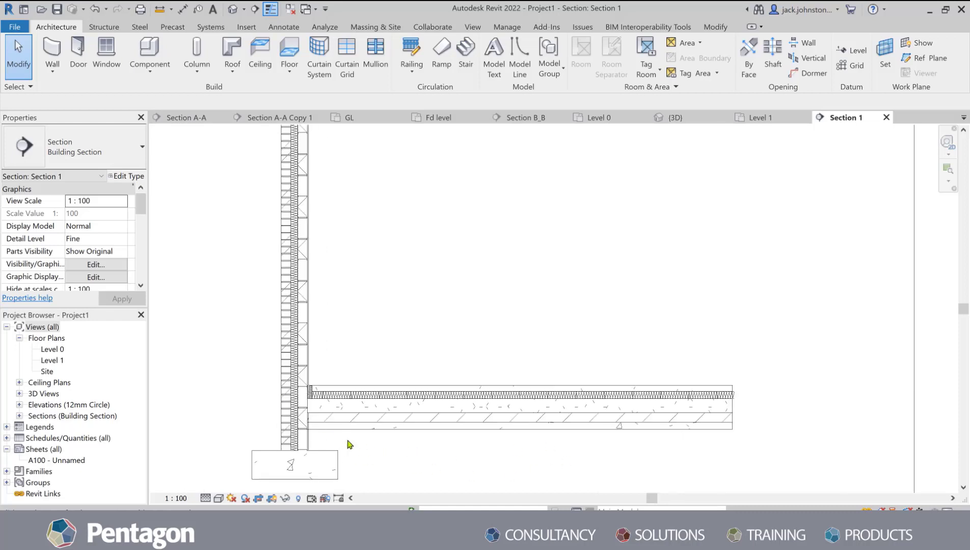
Draw a 75 mm horizontal thin detail line in the empty area below the upper floor as a joist's top edge.
scroll(347, 412, "down", 1)
scroll(346, 408, "down", 2)
scroll(354, 278, "up", 2)
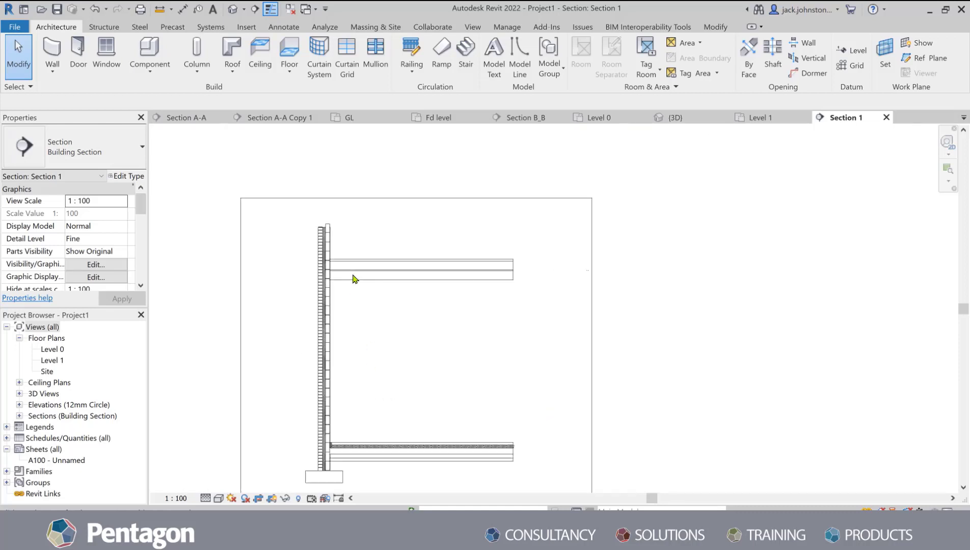
scroll(412, 279, "up", 1)
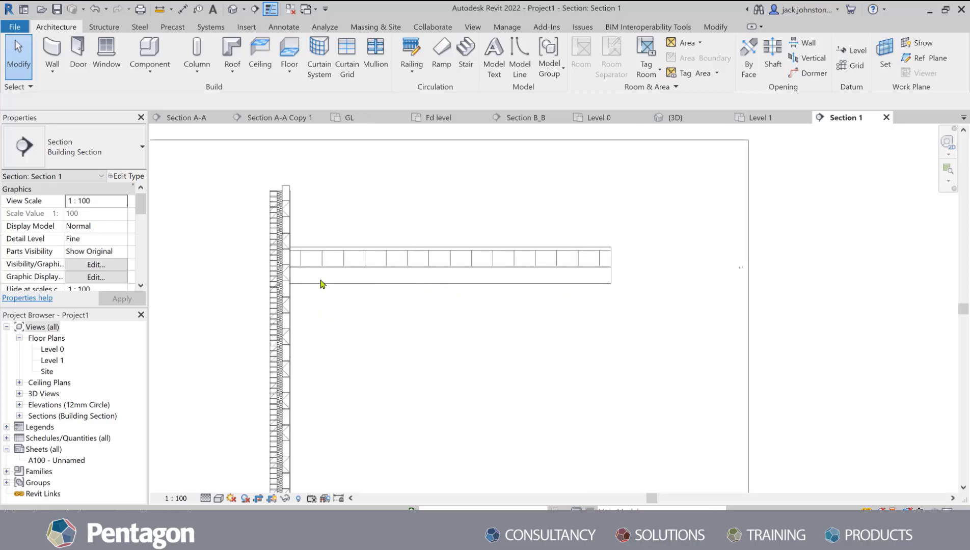
left_click(288, 28)
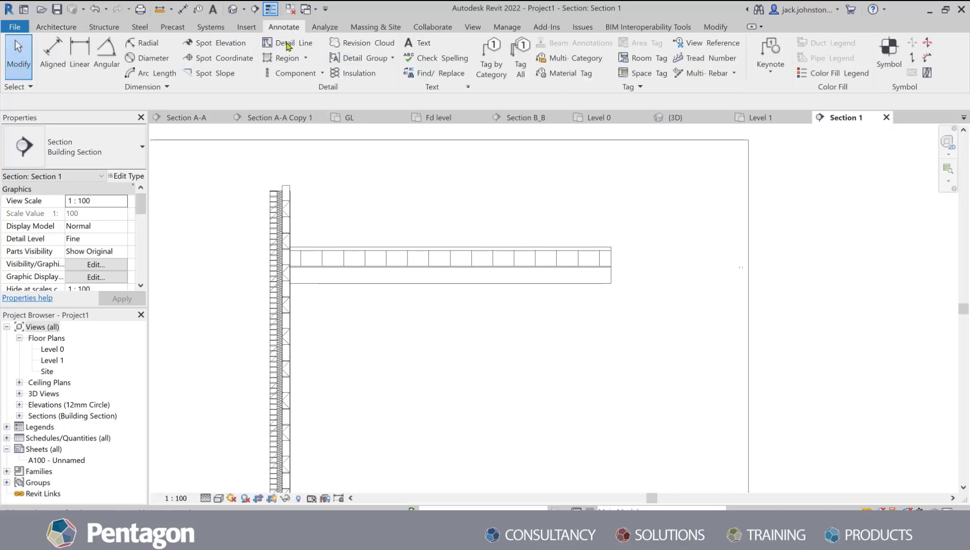
left_click(282, 45)
scroll(368, 347, "up", 4)
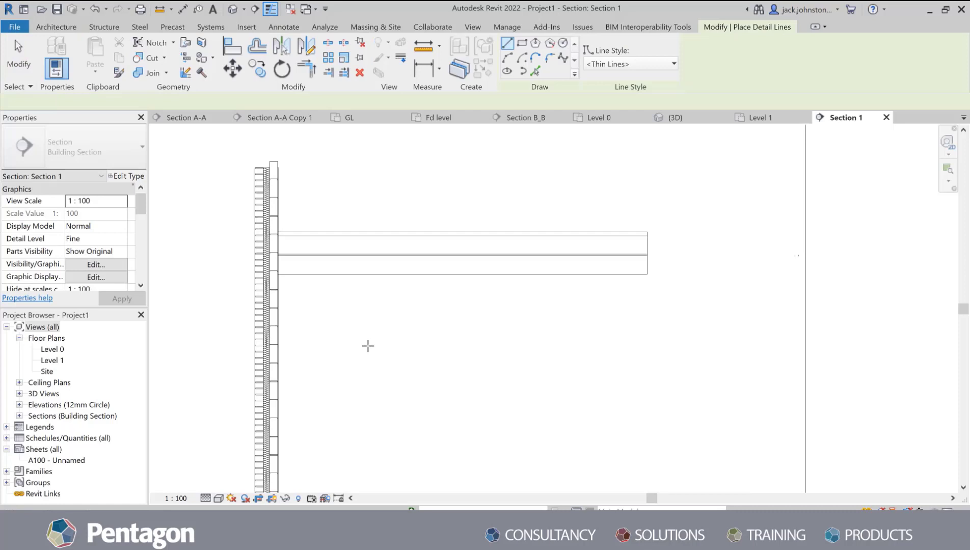
left_click(353, 293)
key("Escape")
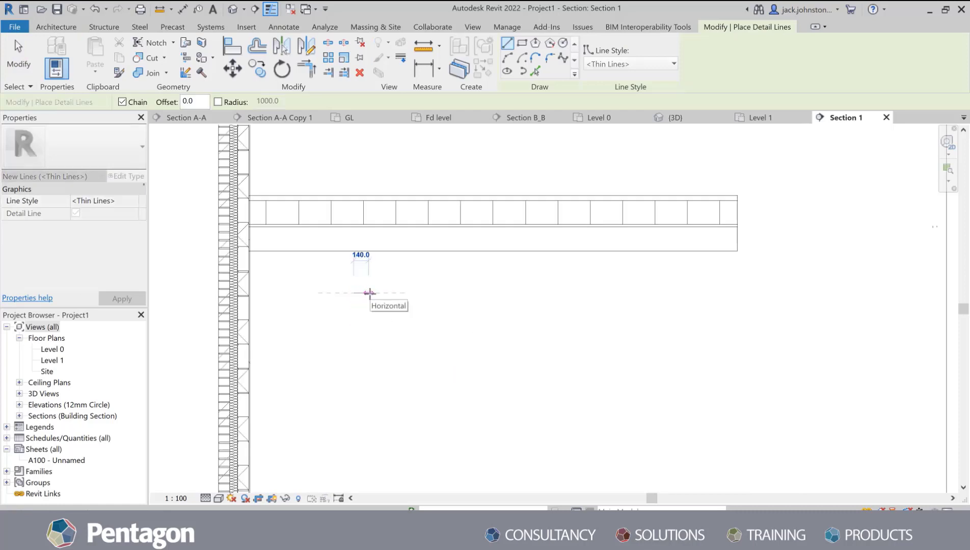
type("75")
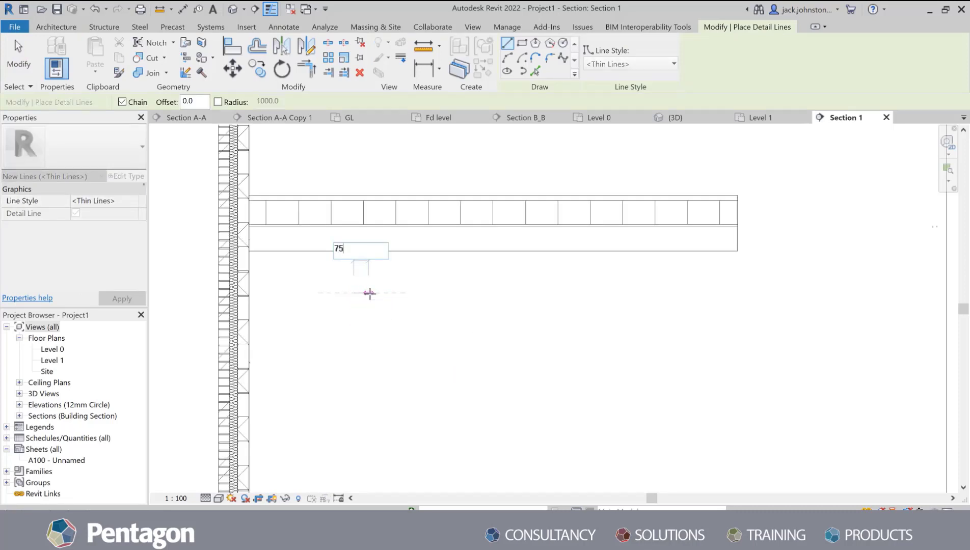
key("Return")
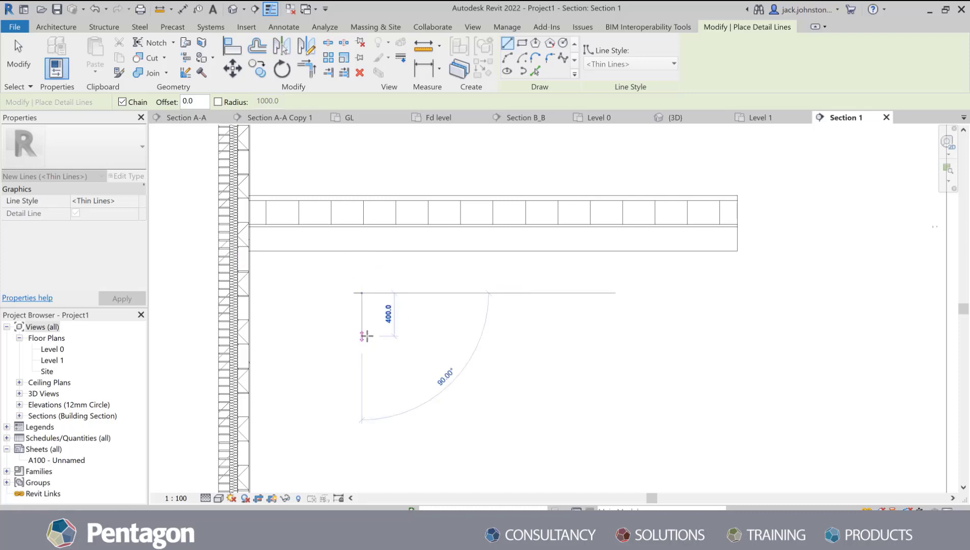
Complete the joist outline as a closed rectangle with 225 mm high sides.
type("225")
key("Return")
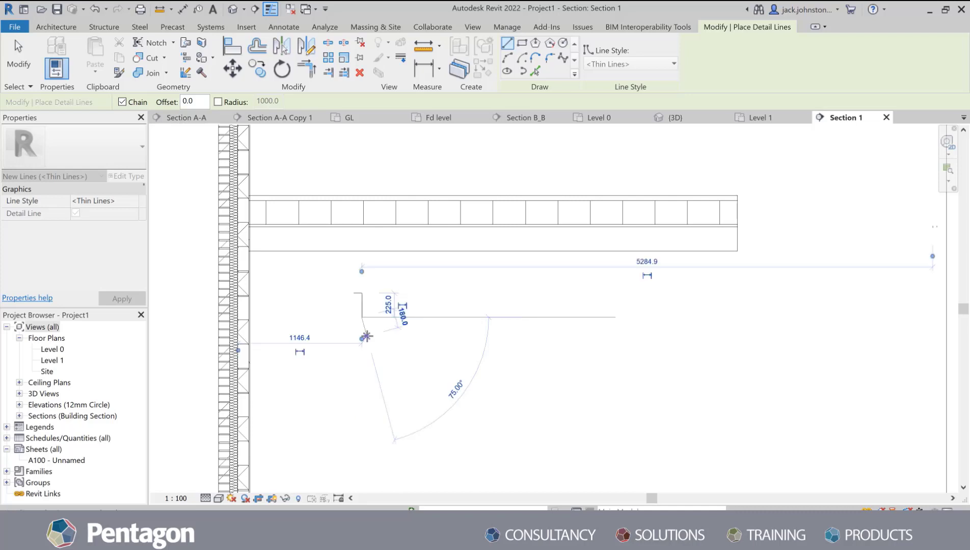
scroll(362, 332, "up", 5)
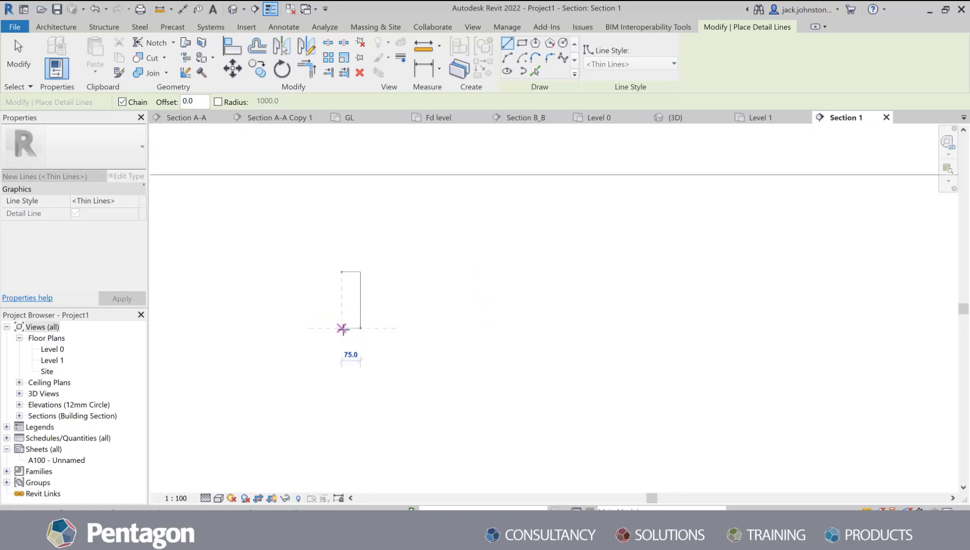
left_click(342, 329)
left_click(342, 272)
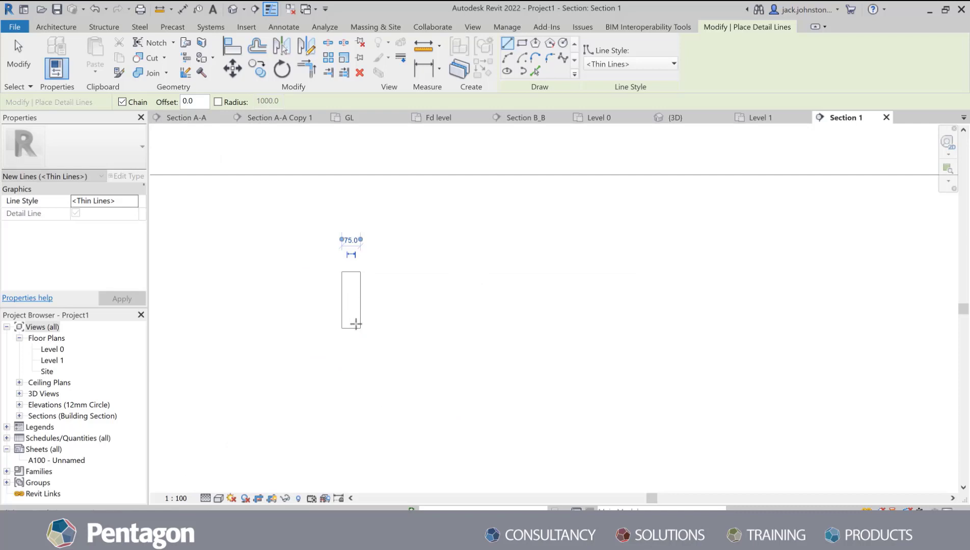
Draw two crossing diagonal detail lines between opposite corners of the joist rectangle.
left_click(342, 273)
left_click(359, 327)
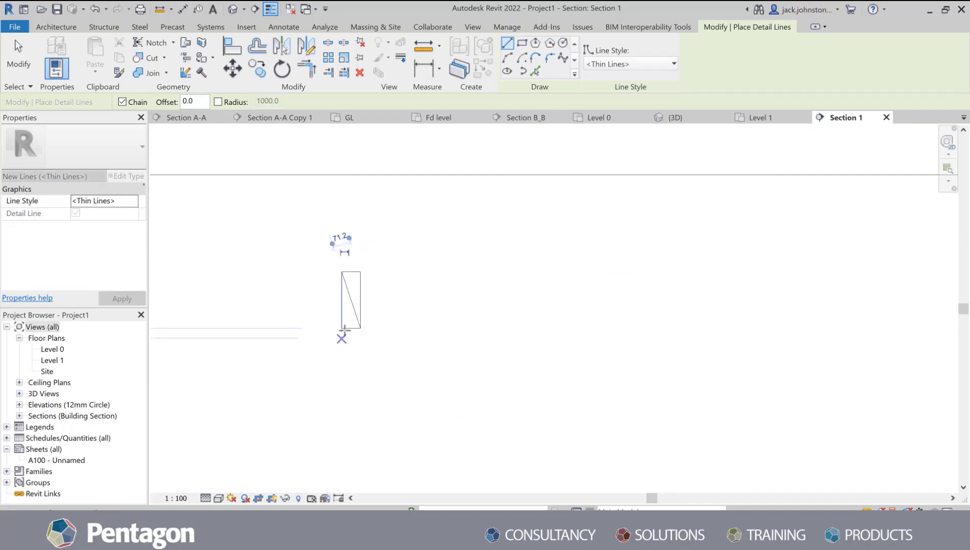
left_click(342, 329)
left_click(360, 272)
key("Escape")
key("Escape")
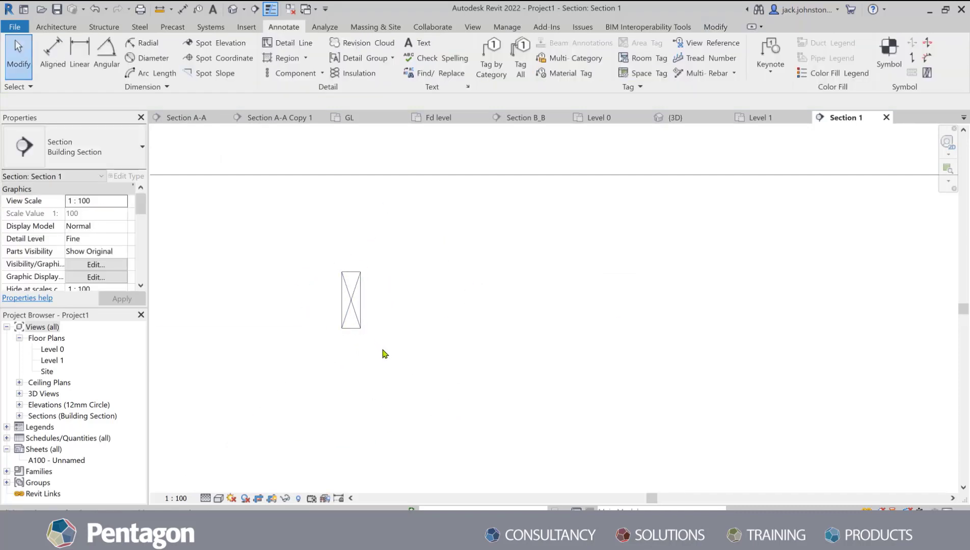
Group the joist's outline and diagonals as a detail group named floor joist 75x225.
left_click_drag(348, 314, 318, 258)
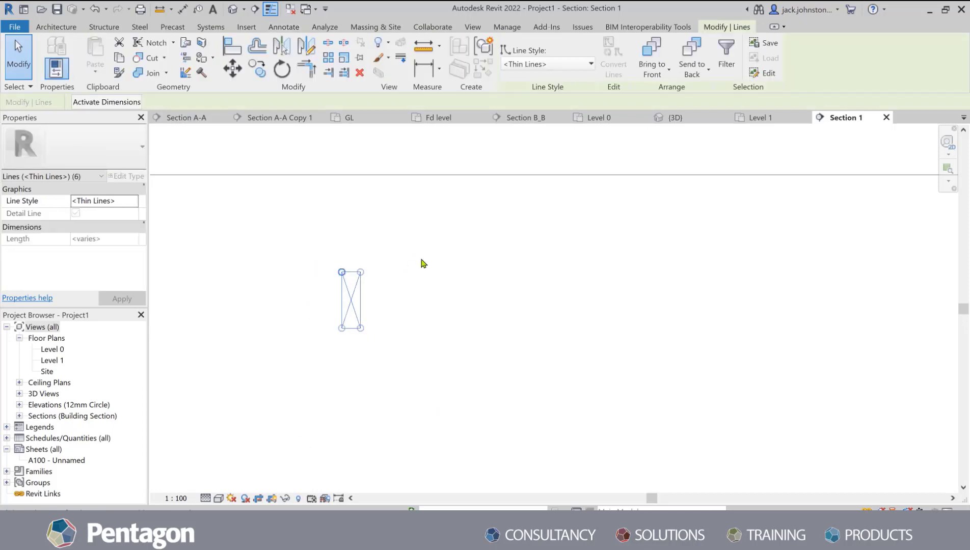
left_click(483, 47)
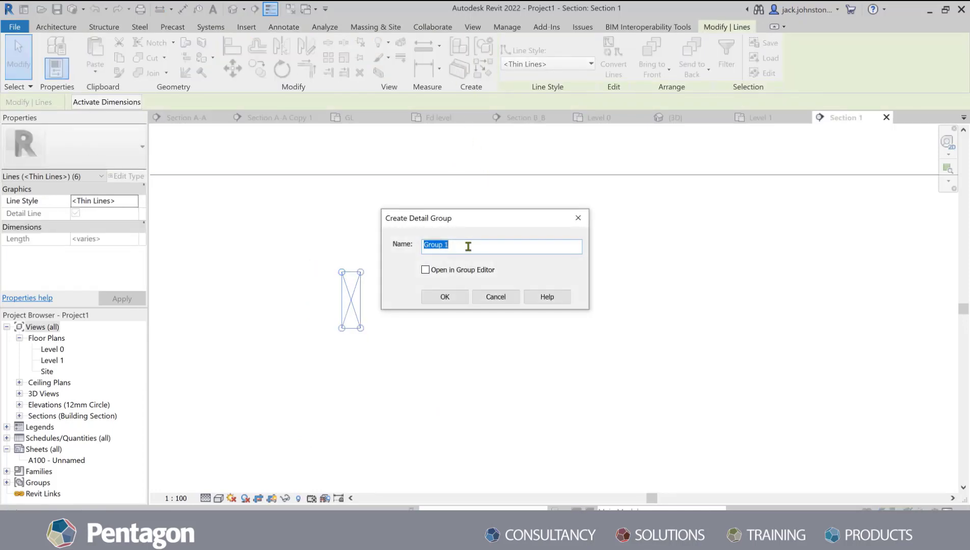
type("floor joist")
left_click(462, 298)
left_click(561, 280)
left_click(459, 298)
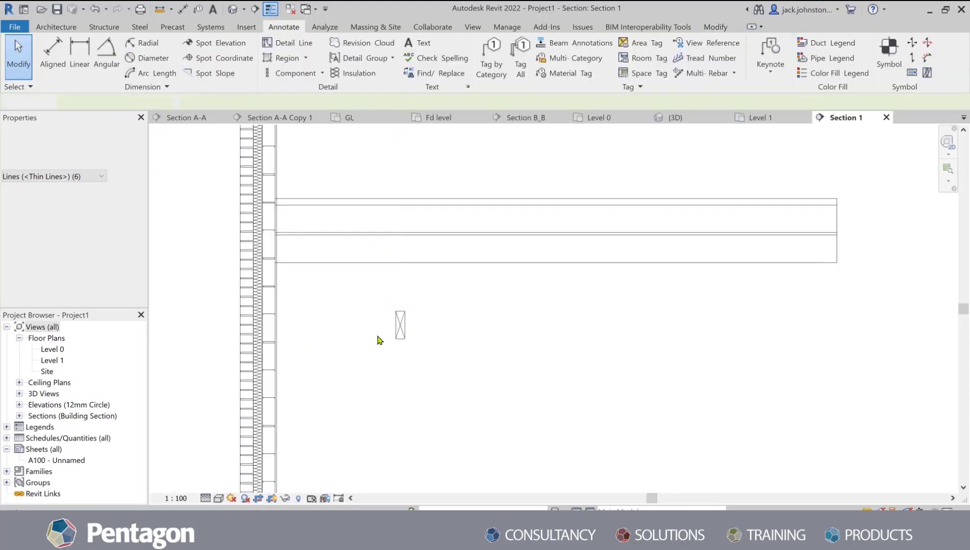
Move the joist group by its upper corner into the upper floor's lowest layer, against the wall's inner face.
scroll(377, 340, "up", 1)
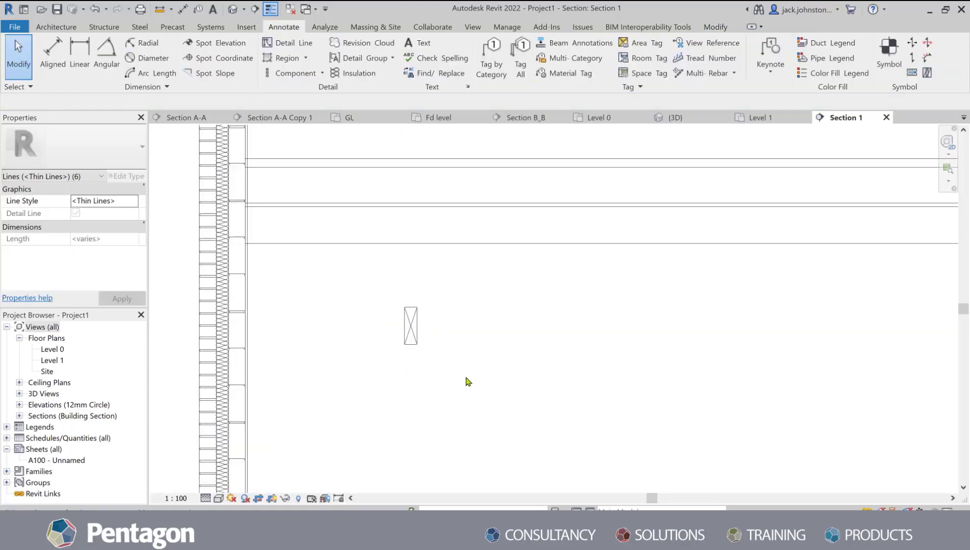
left_click(390, 301)
key("m")
key("v")
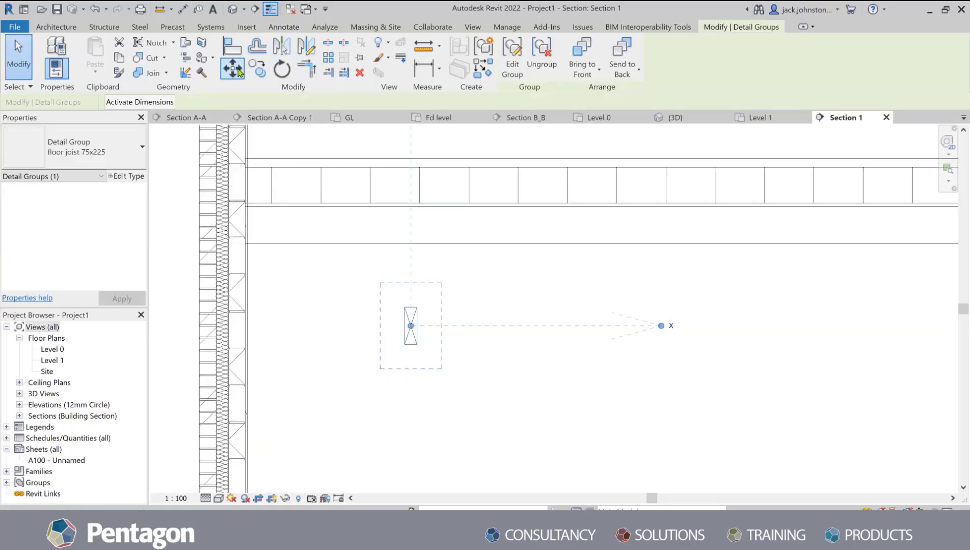
left_click(399, 320)
scroll(249, 211, "up", 3)
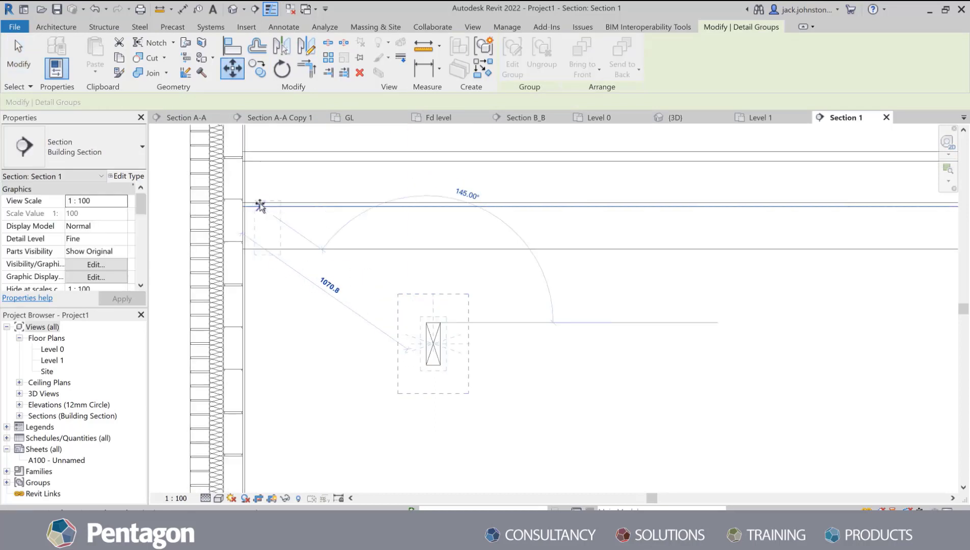
scroll(236, 211, "up", 2)
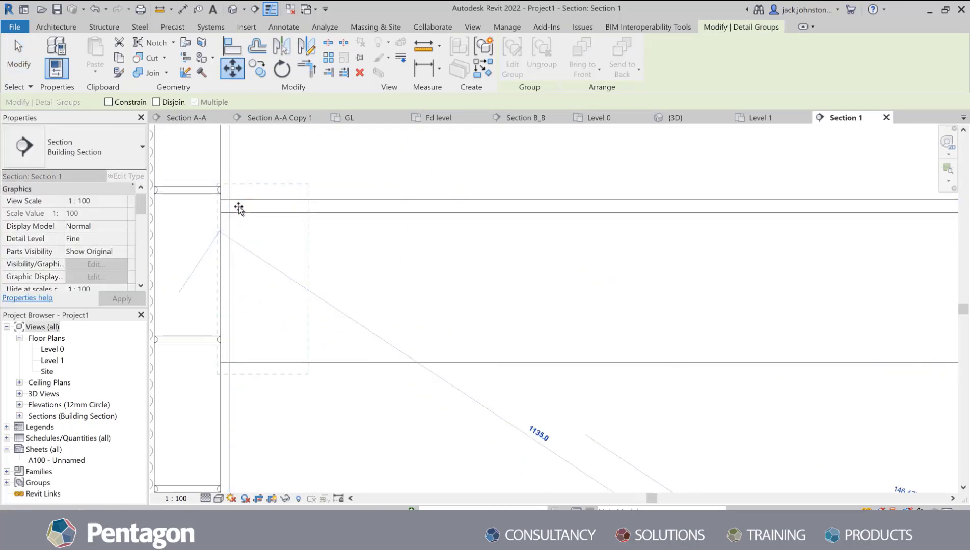
left_click(228, 215)
scroll(303, 251, "down", 3)
scroll(383, 305, "down", 2)
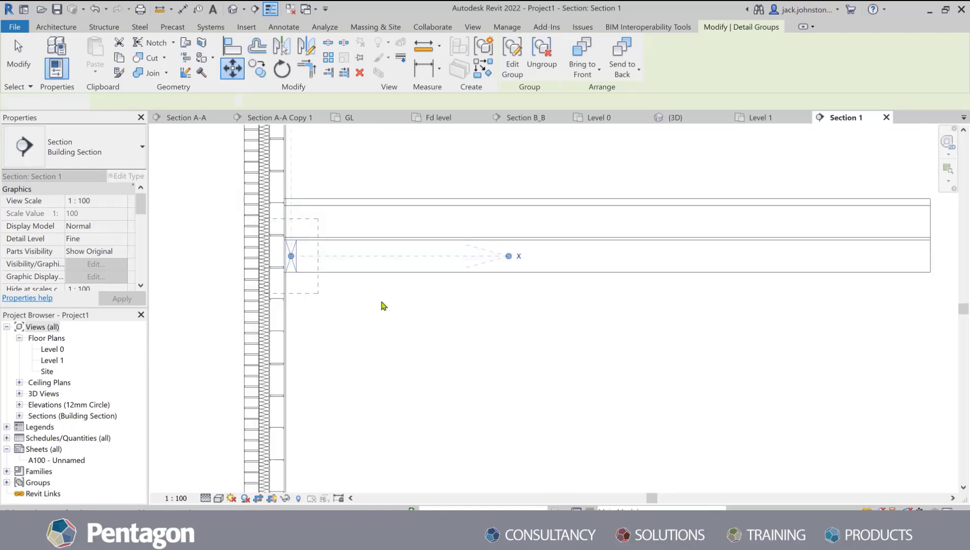
key("Escape")
Array the joist group linearly along the upper floor with 400 mm spacing to the second member, grouped and associated.
left_click(296, 264)
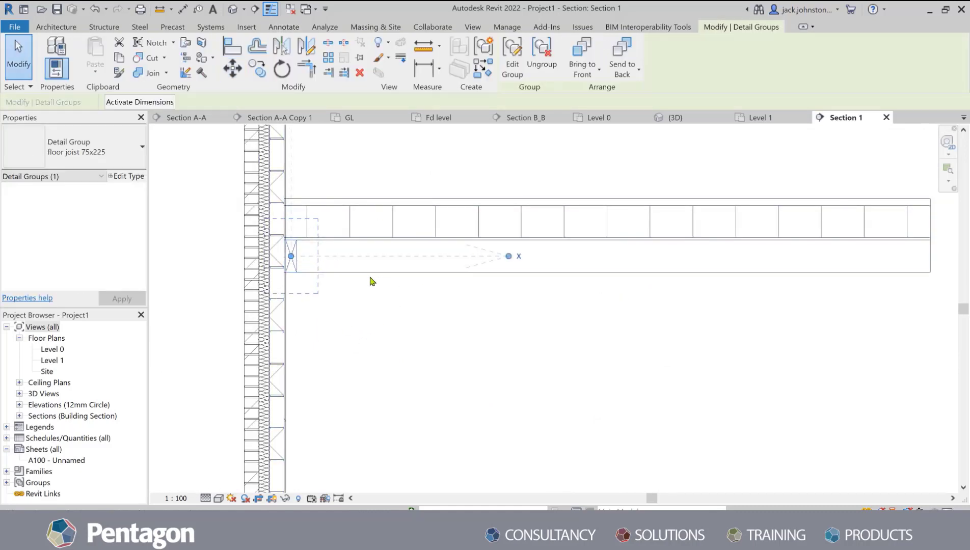
scroll(370, 281, "down", 2)
scroll(409, 238, "up", 2)
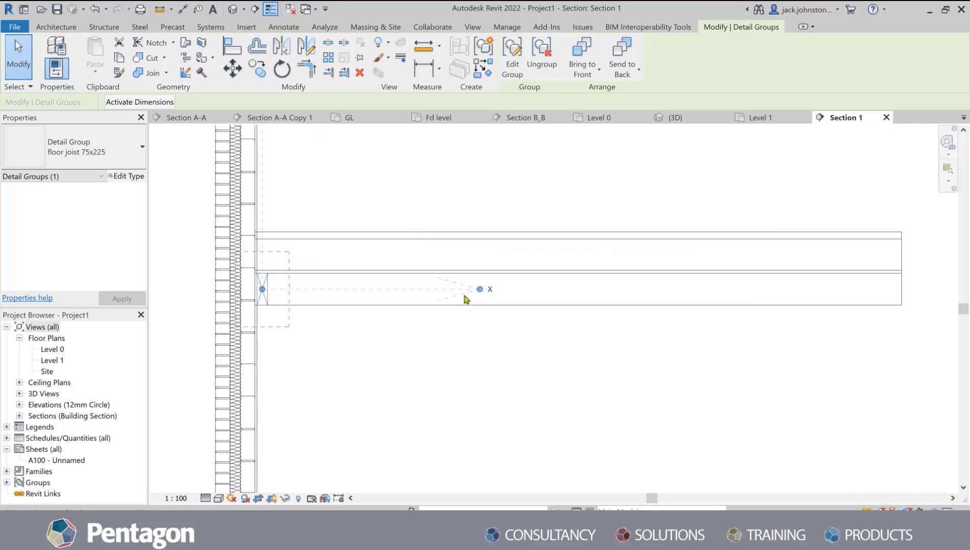
scroll(391, 281, "down", 2)
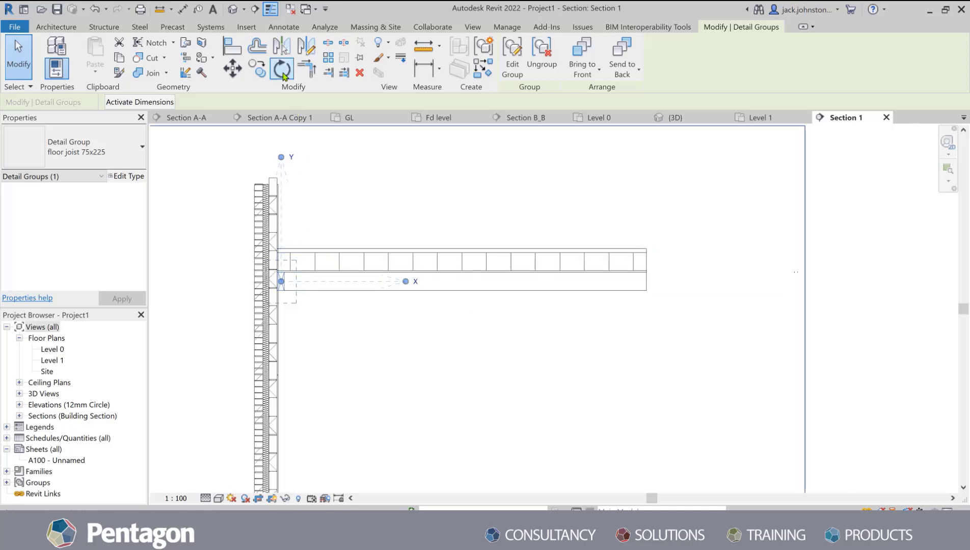
scroll(365, 220, "up", 1)
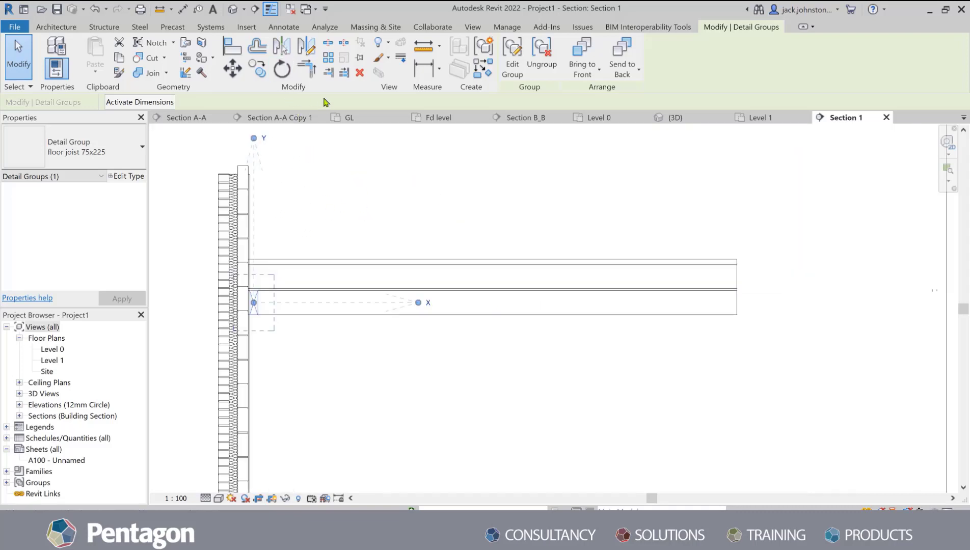
left_click(327, 60)
scroll(251, 321, "up", 4)
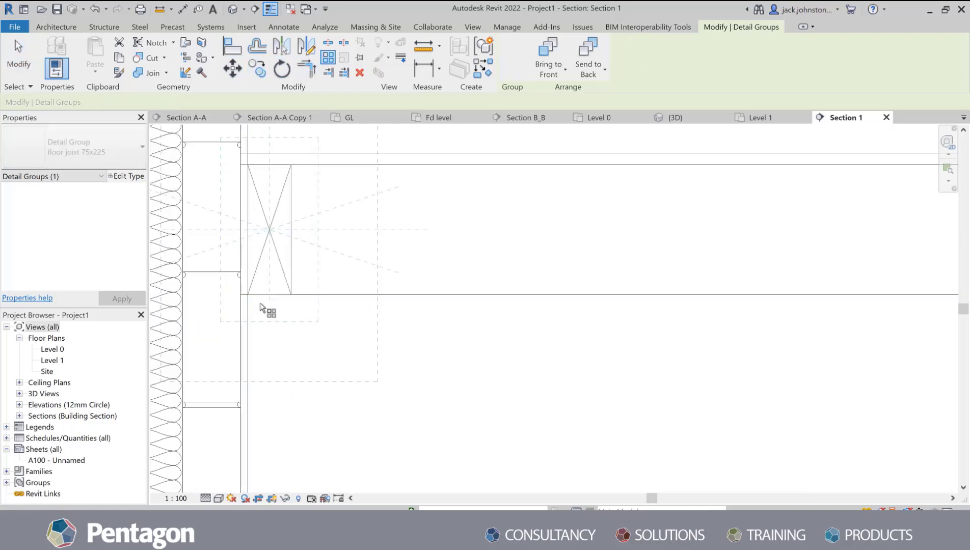
left_click(269, 295)
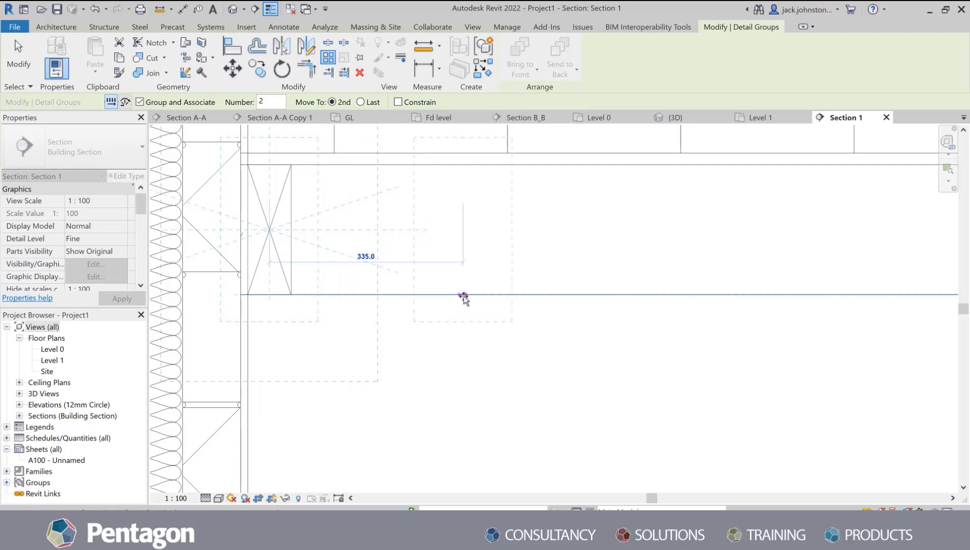
type("400")
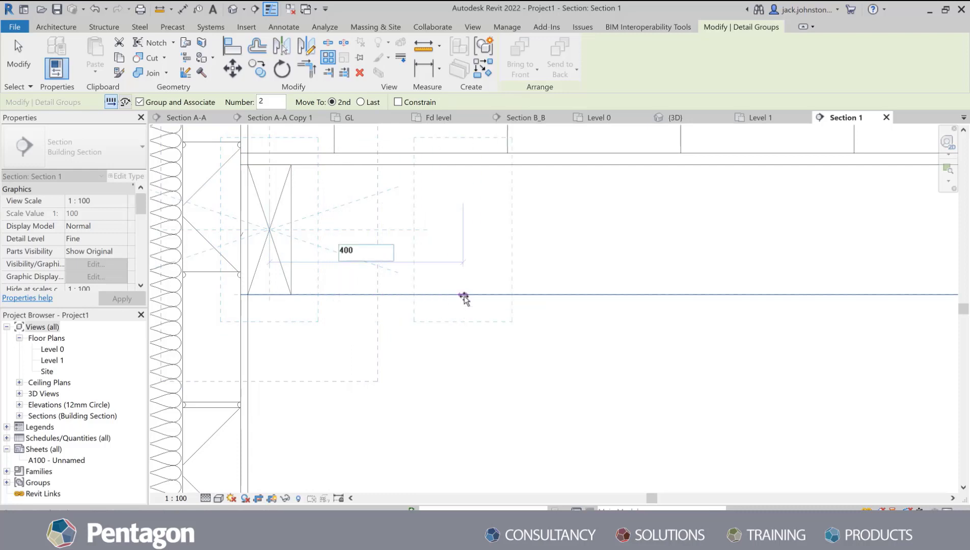
key("Return")
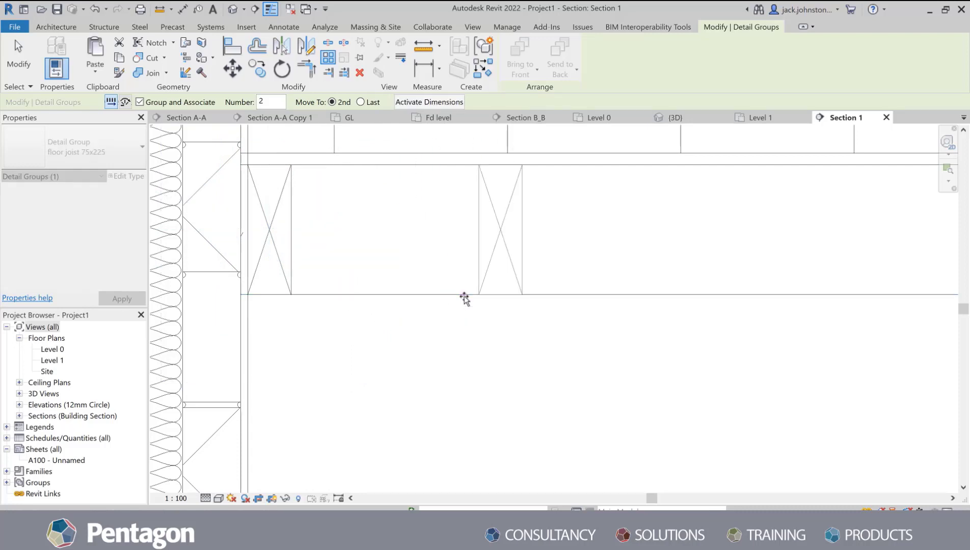
Set the joist array's number of members to 10 and finish the array.
scroll(464, 300, "down", 3)
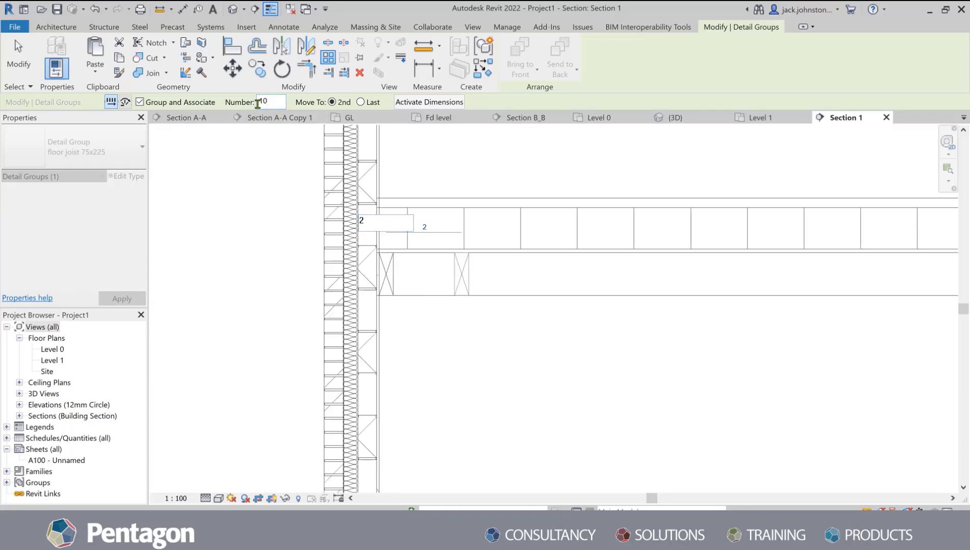
scroll(472, 329, "down", 2)
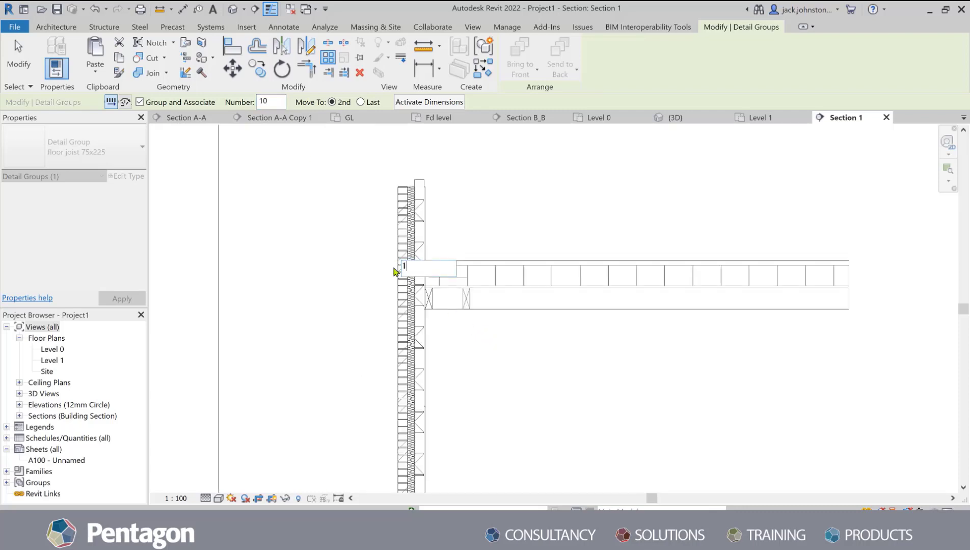
key("Return")
left_click(580, 369)
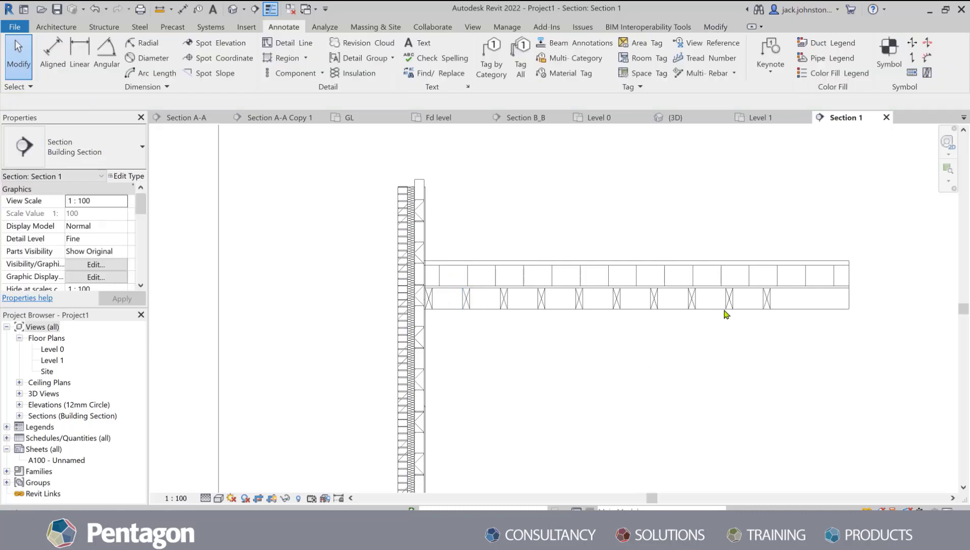
Change the joist array's number of members to 13.
left_click(764, 308)
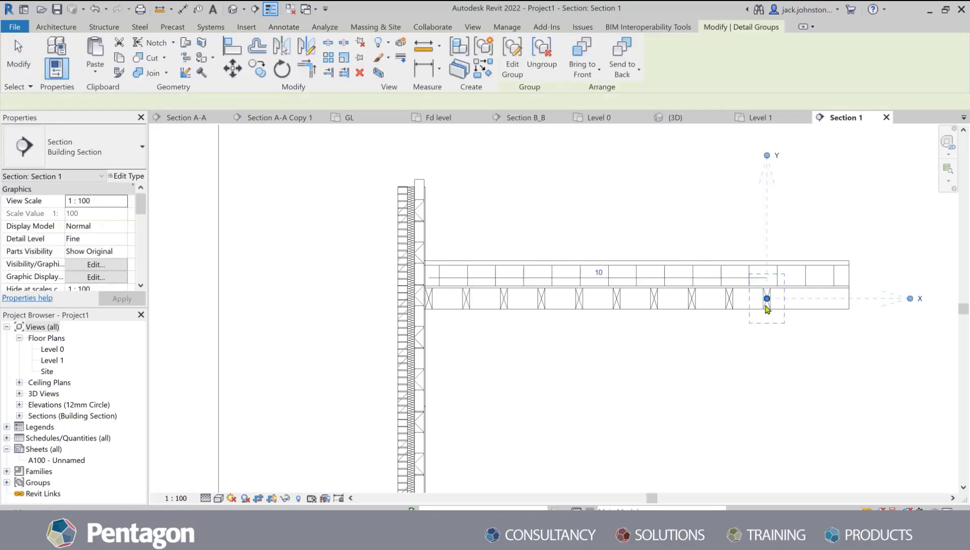
left_click(603, 273)
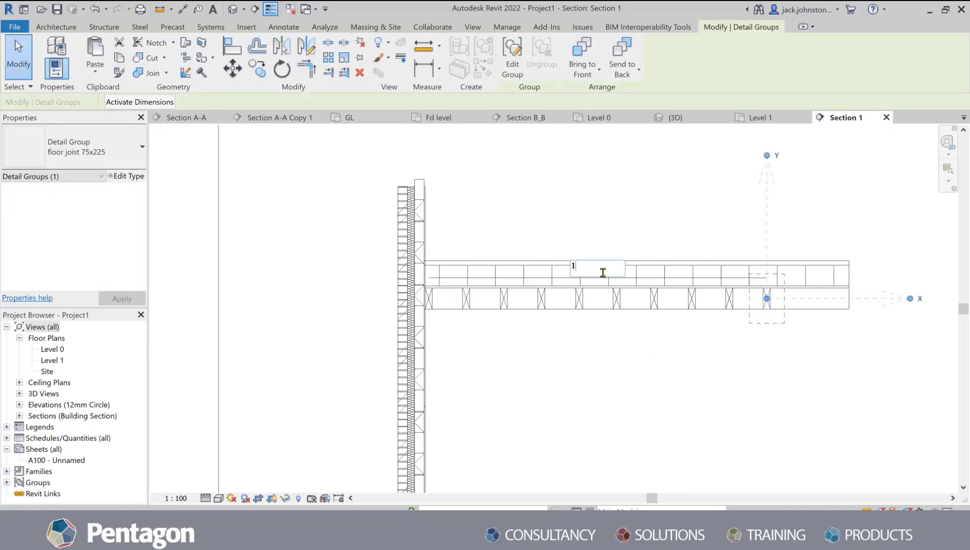
type("13")
key("Return")
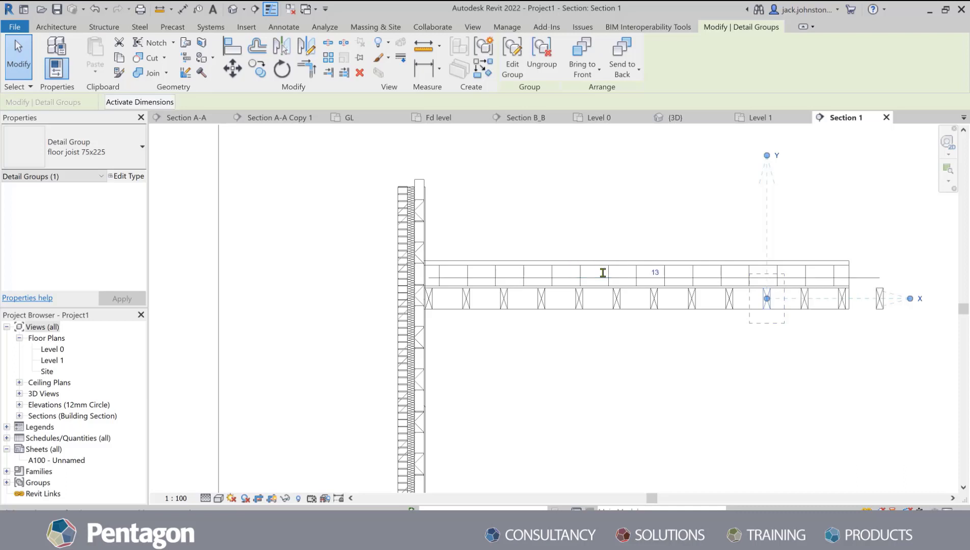
left_click(619, 374)
scroll(437, 320, "down", 3)
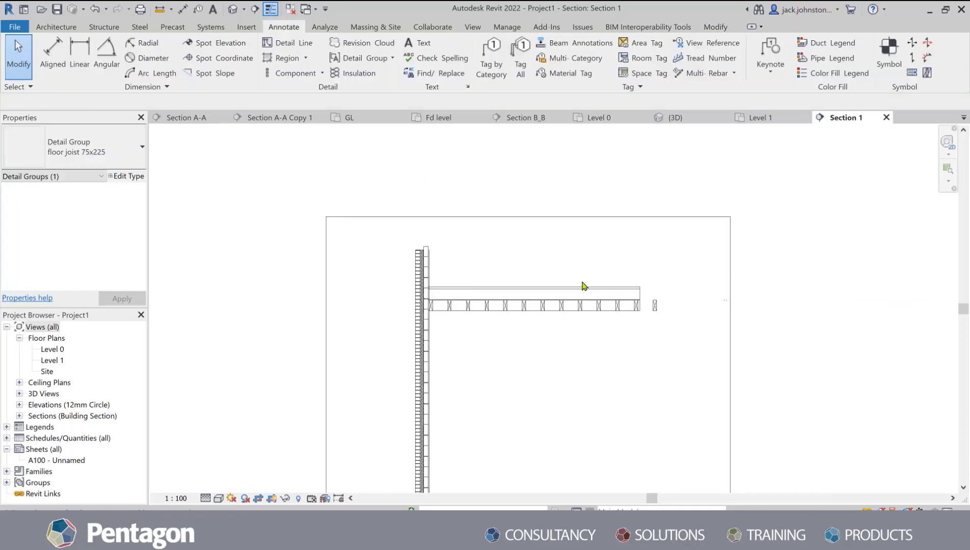
Sketch a rectangular filled region boundary about 5102 by 644 mm directly beneath the joists, from the wall's inner face past the last joist.
scroll(596, 311, "down", 3)
scroll(568, 309, "up", 8)
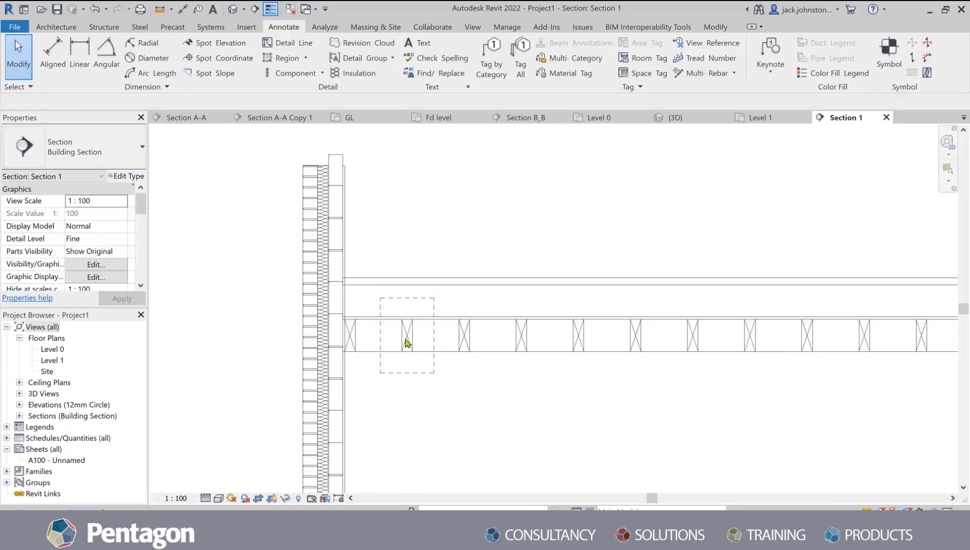
left_click(306, 58)
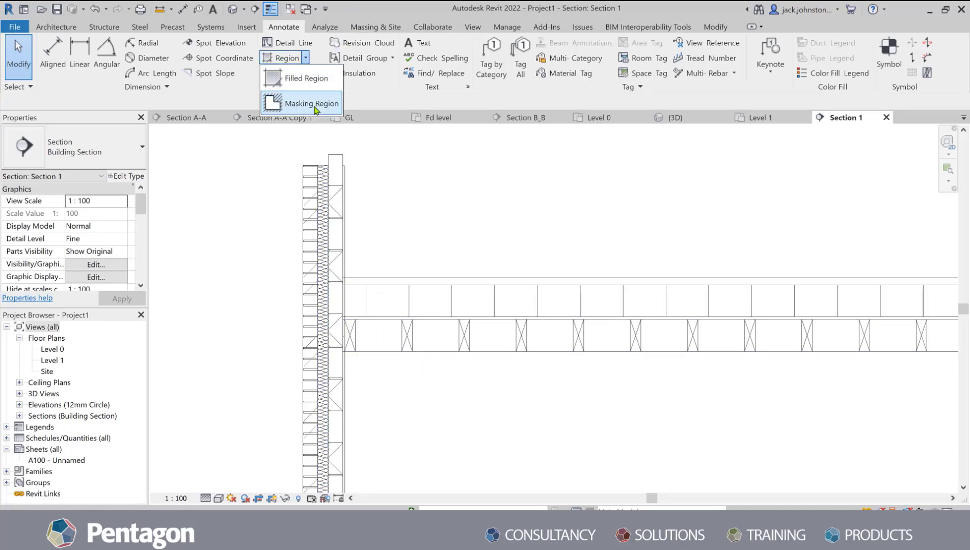
left_click(308, 79)
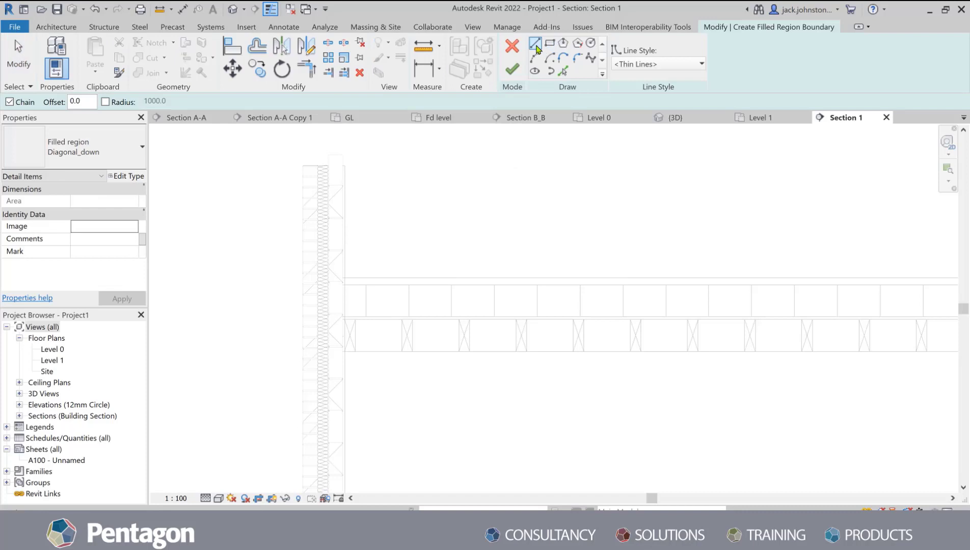
left_click(550, 43)
scroll(348, 368, "up", 2)
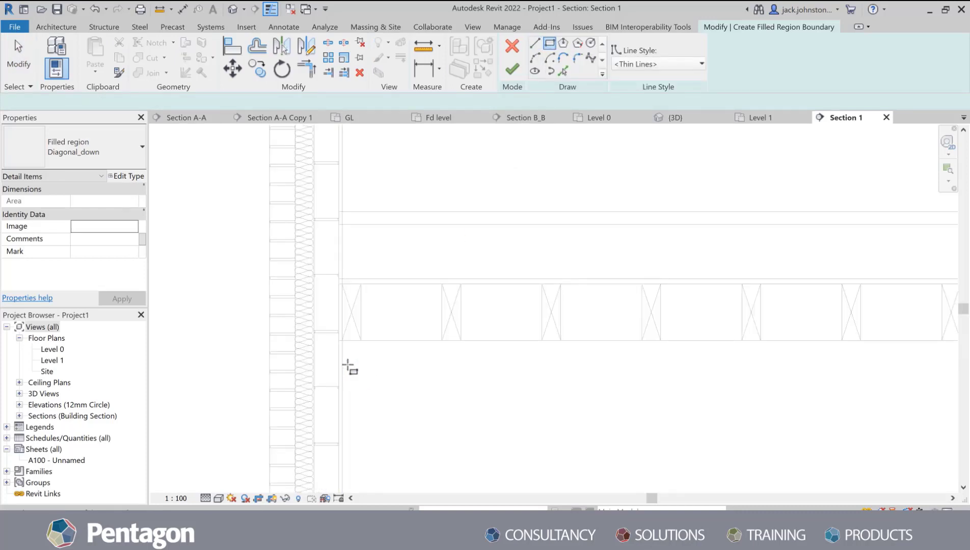
scroll(333, 329, "down", 2)
left_click(307, 343)
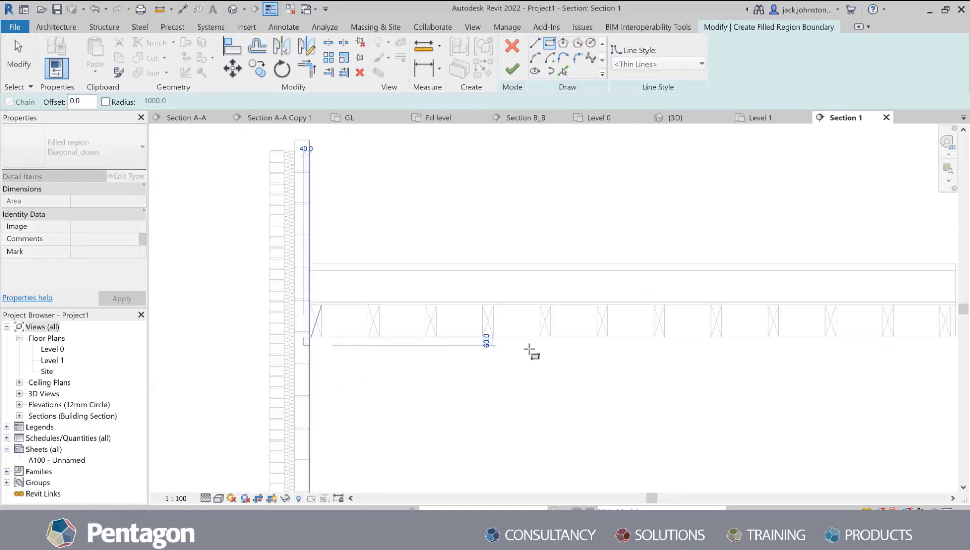
scroll(628, 361, "down", 2)
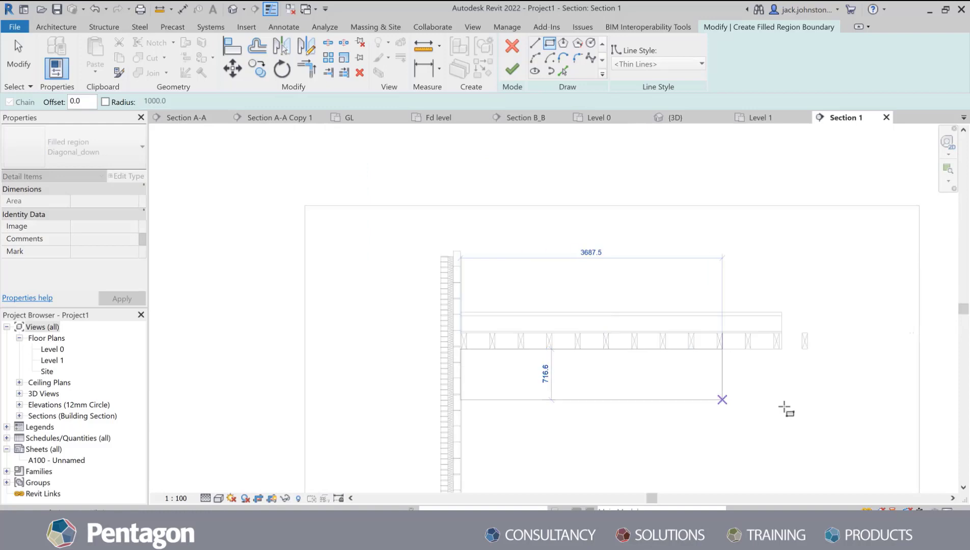
left_click(821, 395)
key("Escape")
Set the region boundary's depth to 12.5 mm by its lower edge and finish the filled region.
left_click(825, 384)
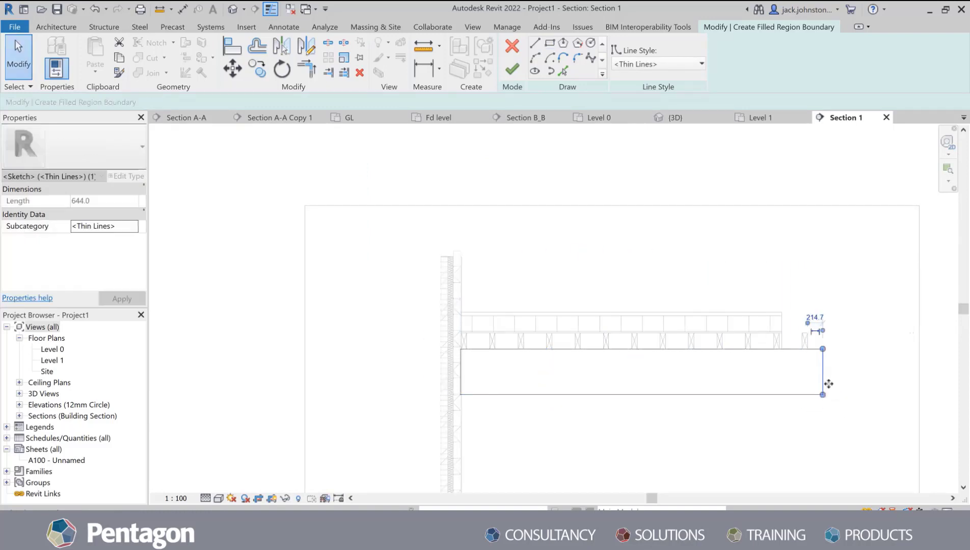
left_click(792, 396)
left_click(432, 372)
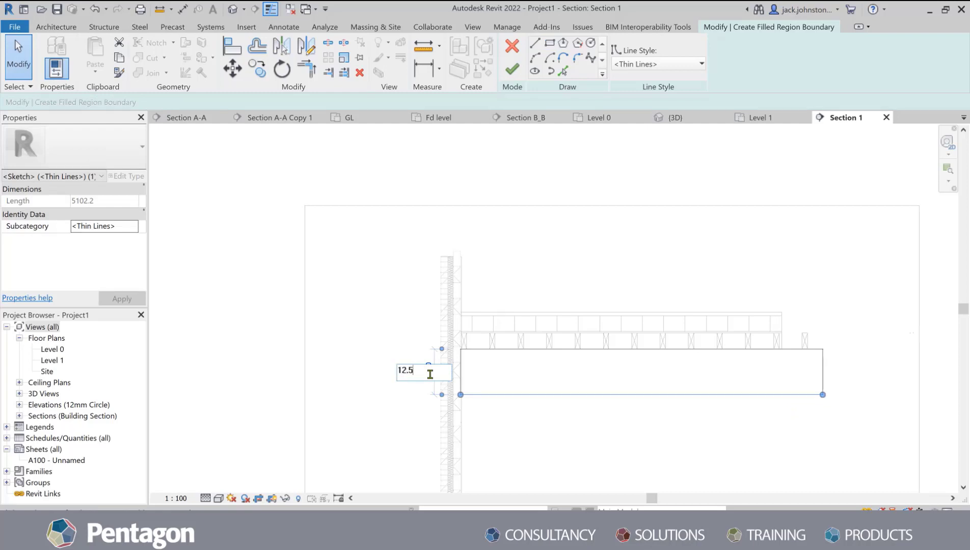
key("Return")
left_click(512, 70)
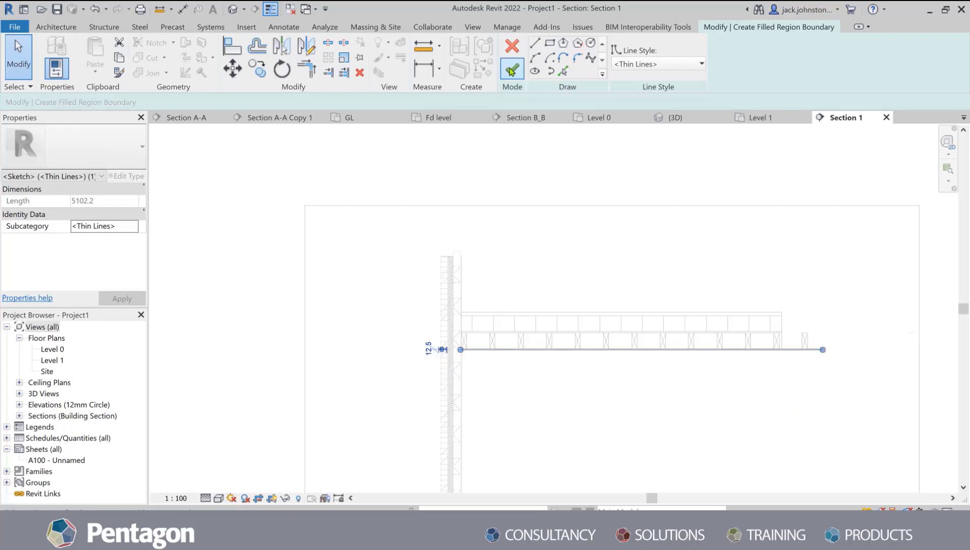
Change the thin filled region under the joists to the Solid_Black type.
scroll(457, 368, "up", 3)
left_click(104, 152)
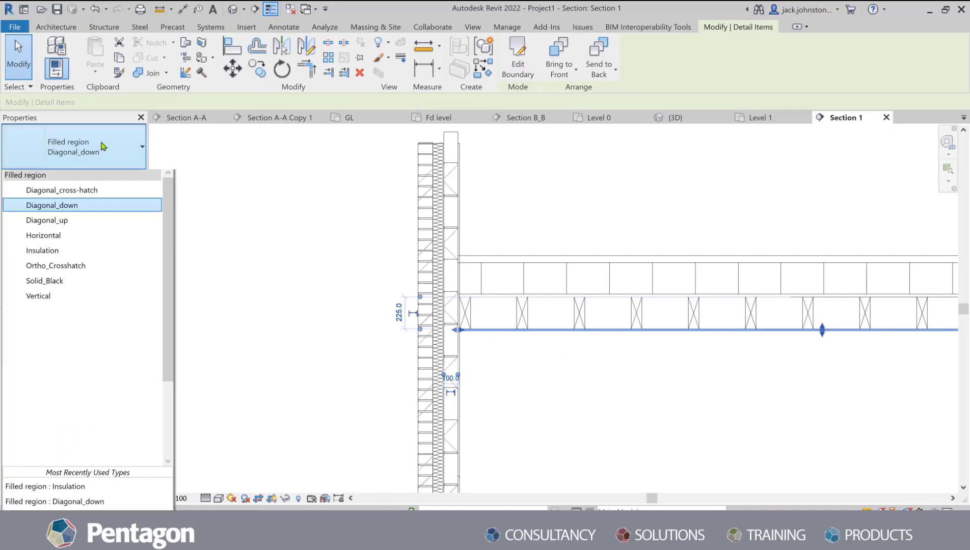
left_click(330, 341)
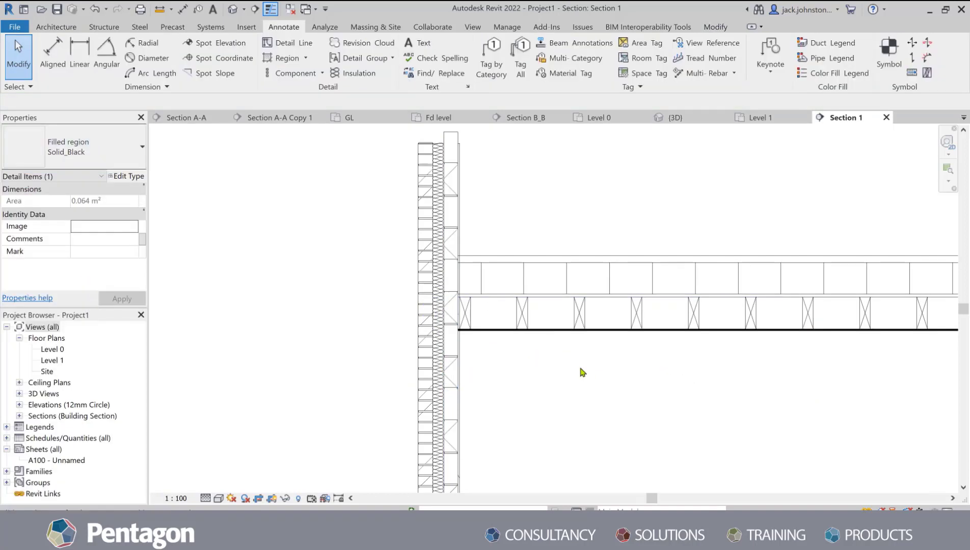
scroll(381, 310, "down", 4)
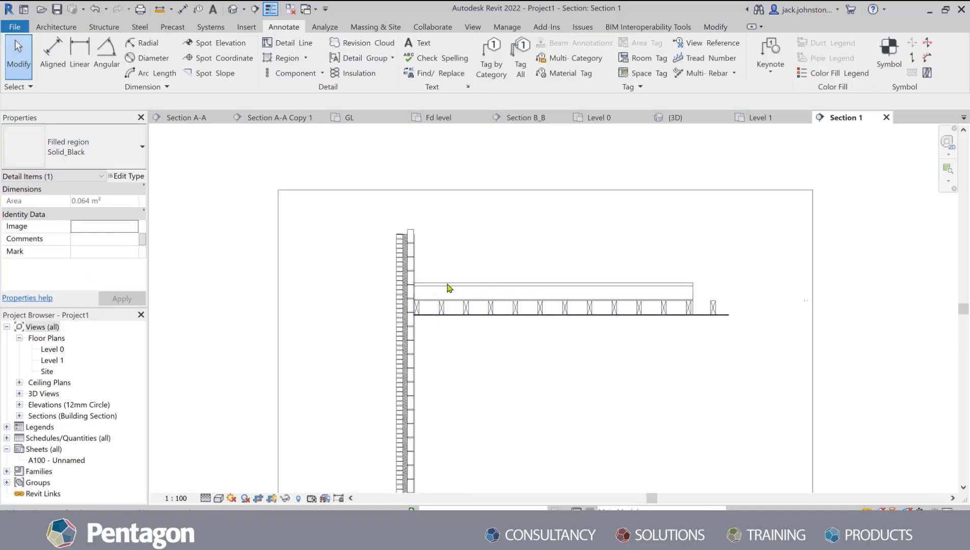
Place 80 mm wide batt insulation at mid-height across the first joist bay beside the wall.
left_click(354, 73)
scroll(384, 324, "up", 4)
scroll(382, 321, "up", 2)
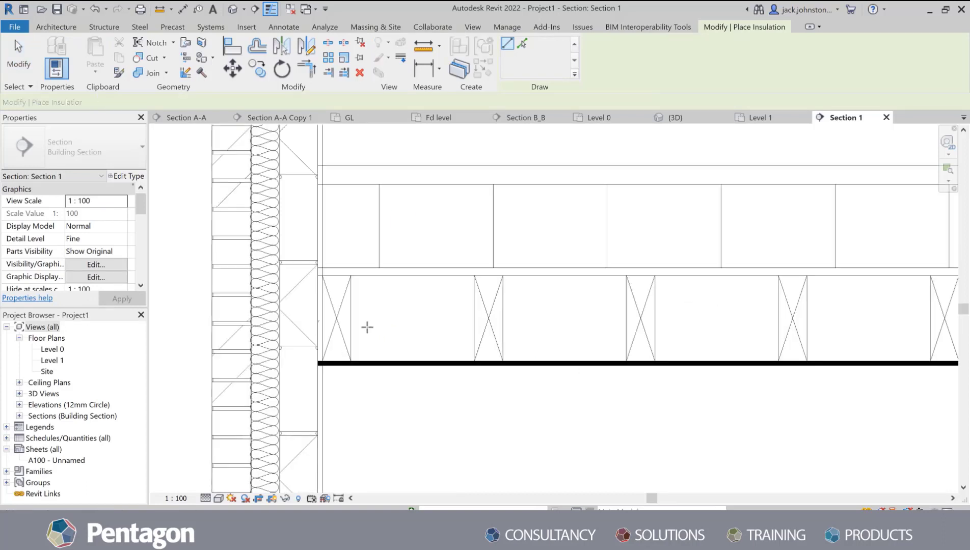
left_click(352, 320)
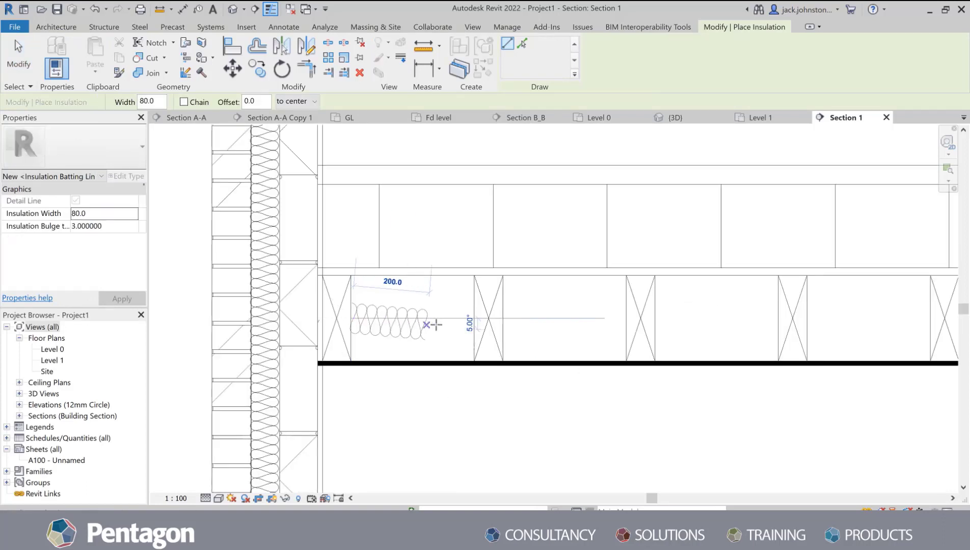
left_click(472, 318)
Add matching 80 mm batt insulation across the second, third and fourth joist bays and end the placement.
scroll(361, 333, "down", 5)
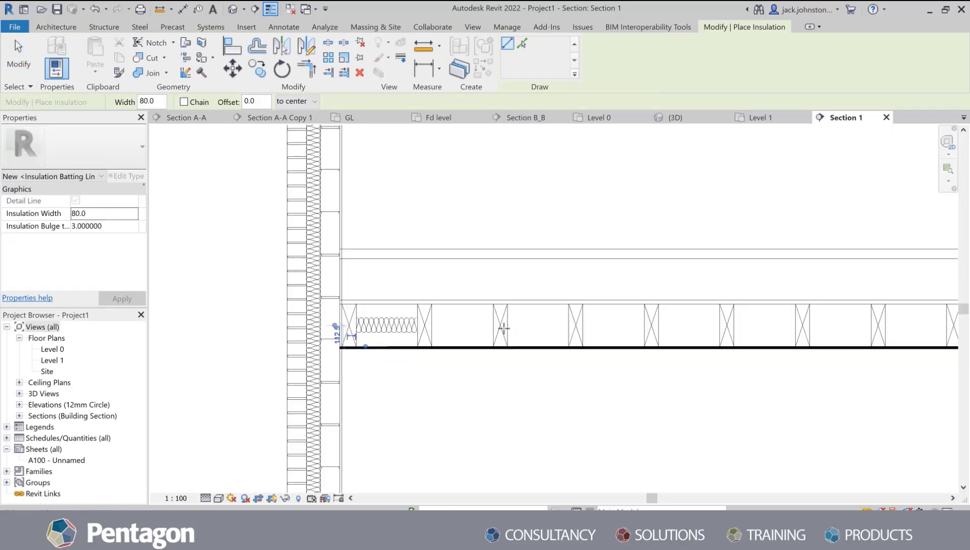
scroll(503, 327, "up", 4)
left_click(378, 323)
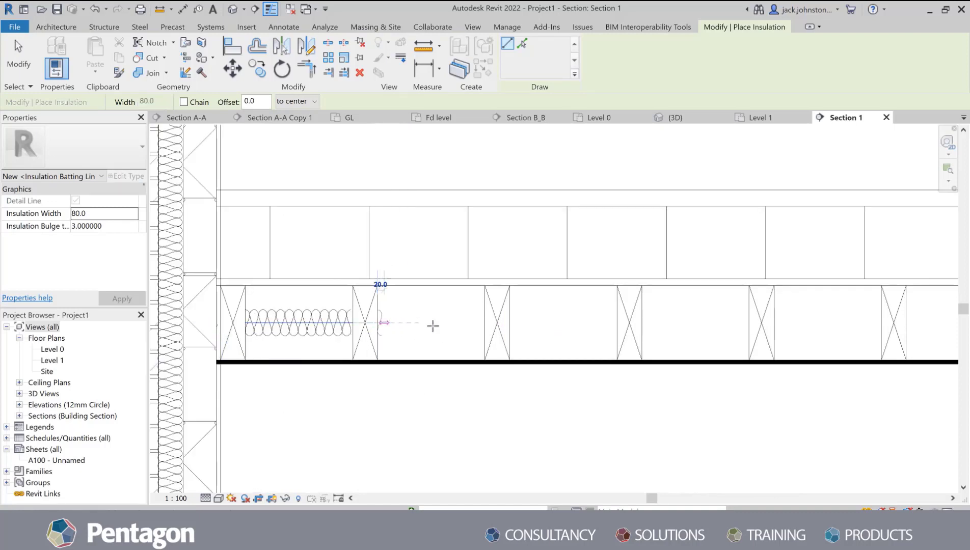
left_click(483, 321)
left_click(509, 322)
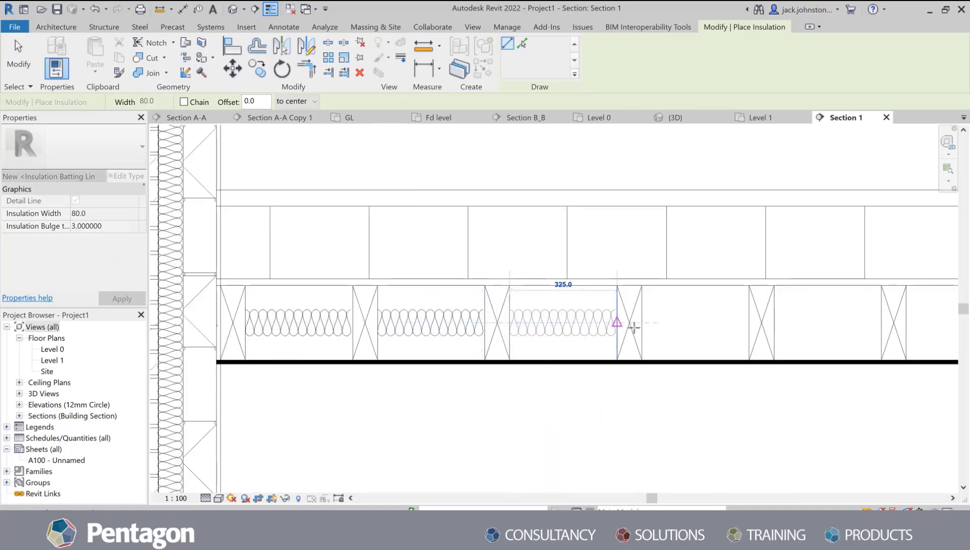
left_click(616, 322)
scroll(477, 328, "down", 3)
scroll(549, 324, "up", 3)
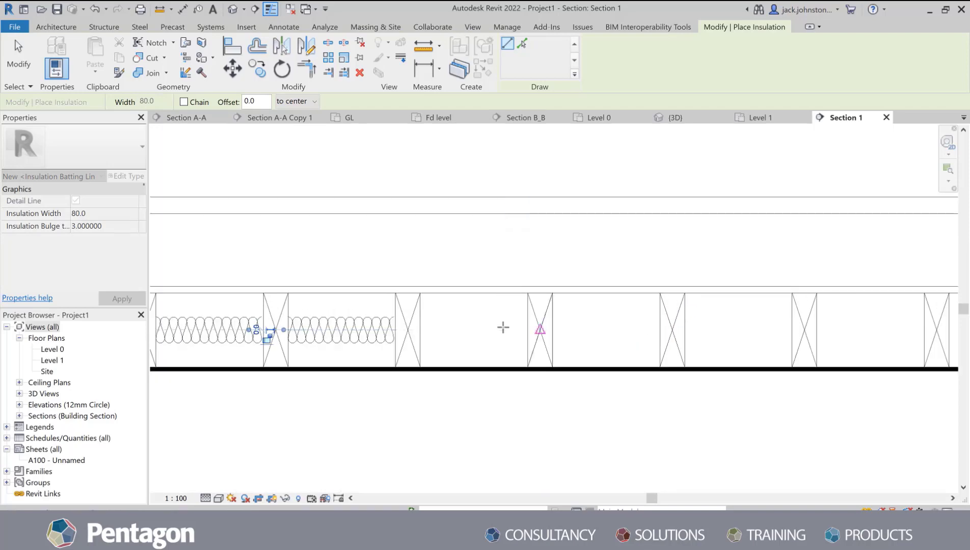
left_click(421, 329)
left_click(527, 330)
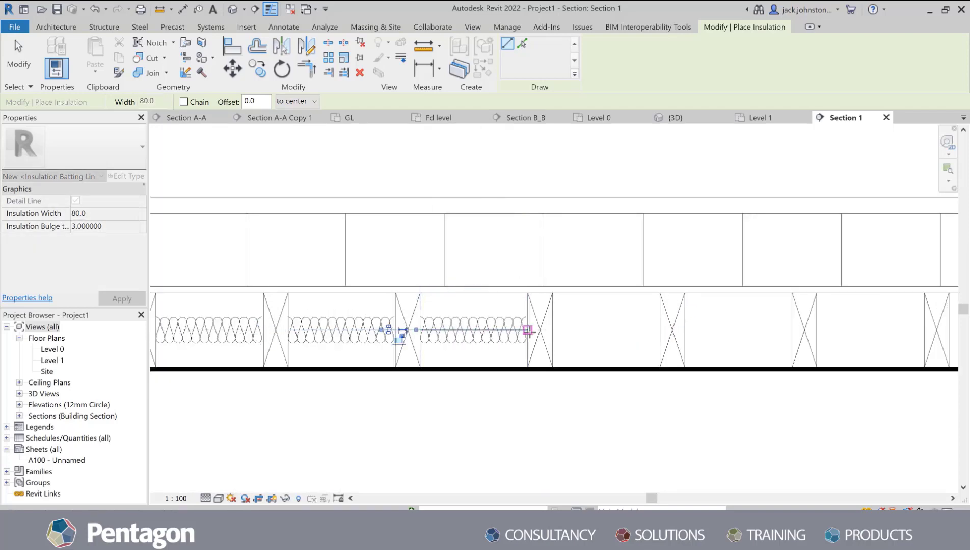
scroll(560, 329, "down", 5)
key("Escape")
key("Escape")
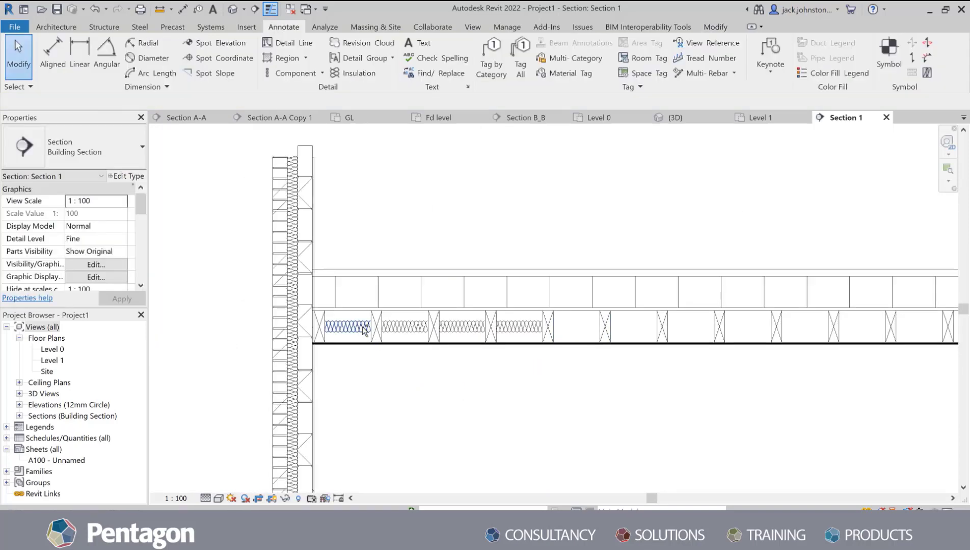
Move all four insulation pieces straight down to rest on the solid black ceiling region between the joists.
left_click(357, 327)
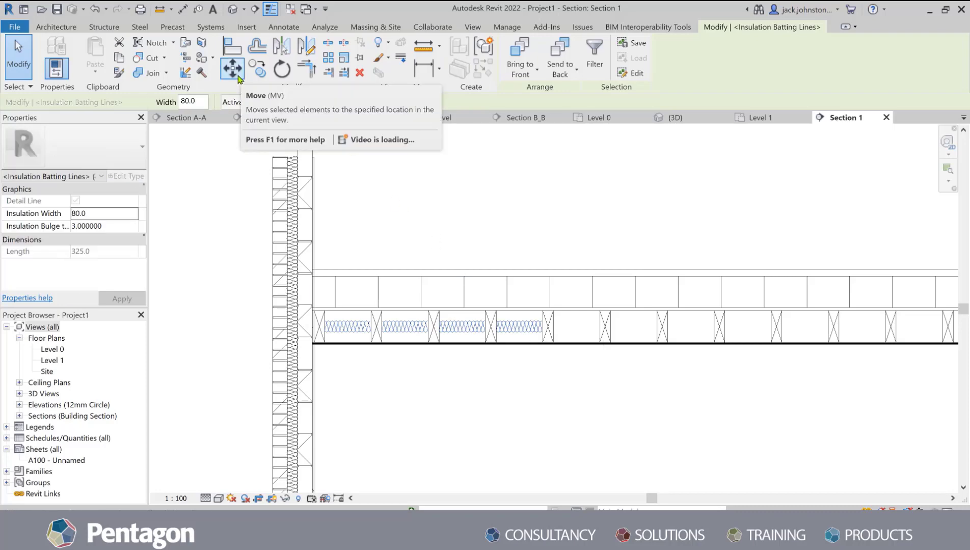
left_click(233, 67)
scroll(328, 339, "up", 8)
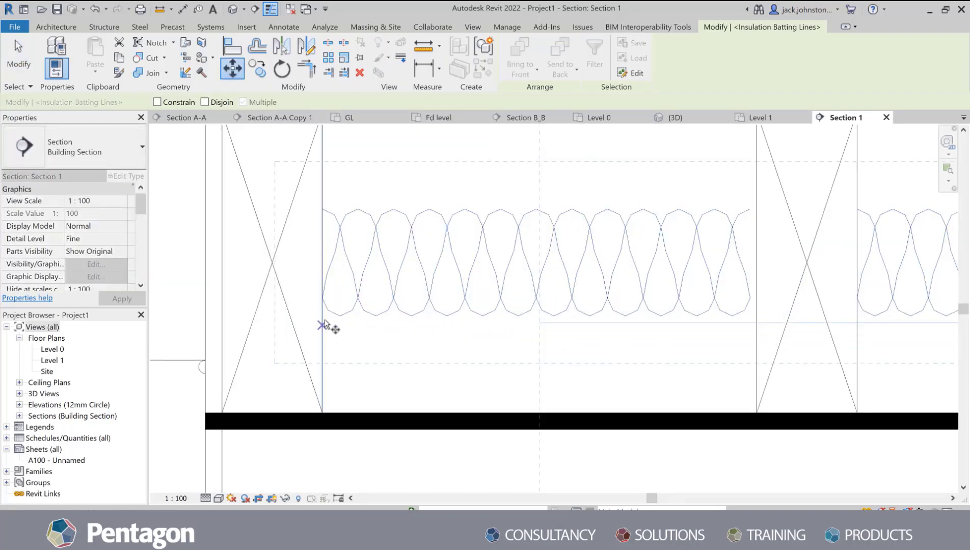
left_click(322, 323)
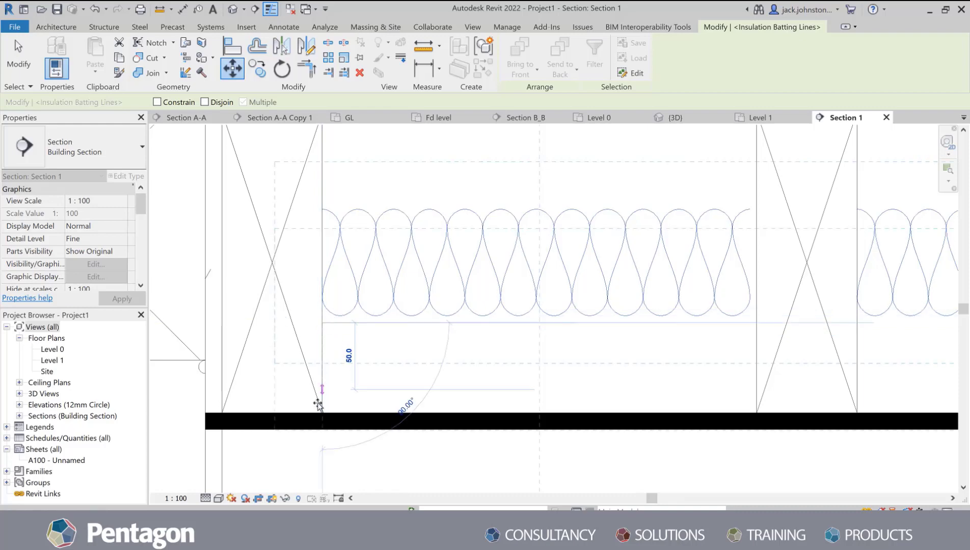
left_click(321, 407)
scroll(286, 341, "down", 4)
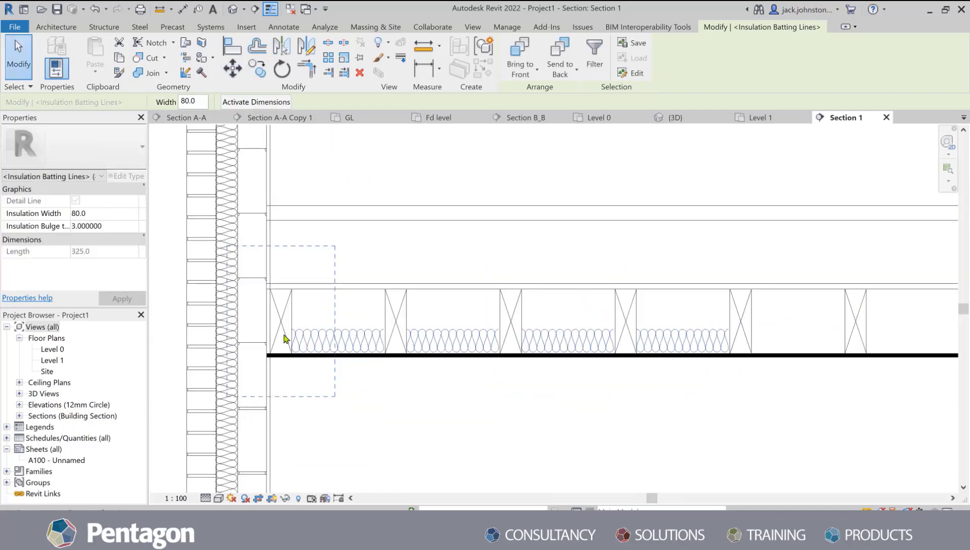
scroll(283, 340, "down", 2)
left_click(523, 383)
scroll(357, 329, "down", 2)
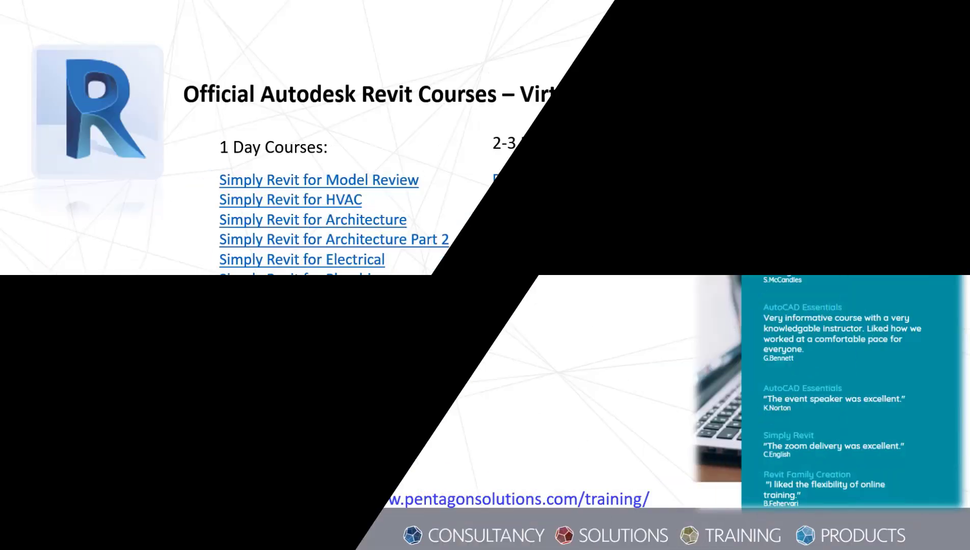